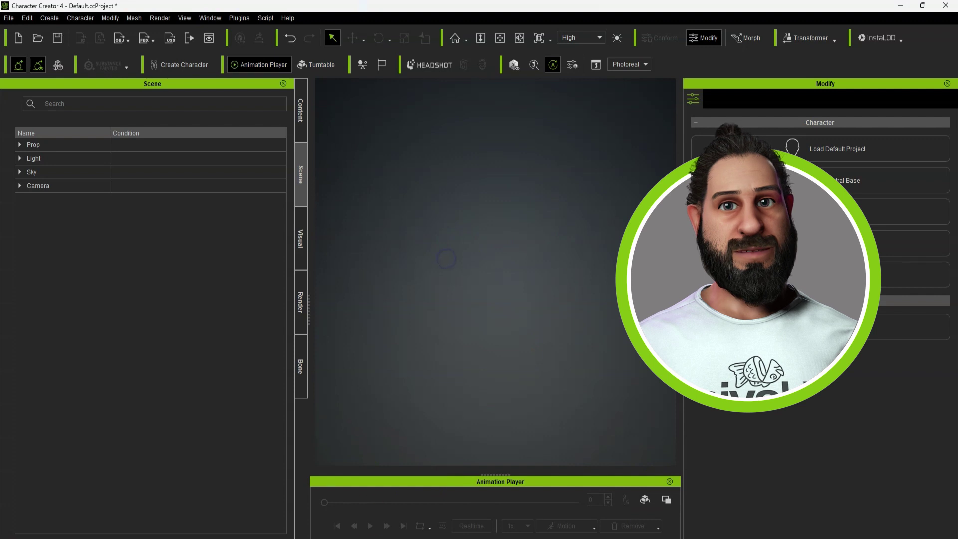
# Step: Import the FBX file as a Humanoid character, converting it with the detected Mixamo_ChXXCharacter profile
pyautogui.moveTo(762, 414); pyautogui.dragTo(511, 291)
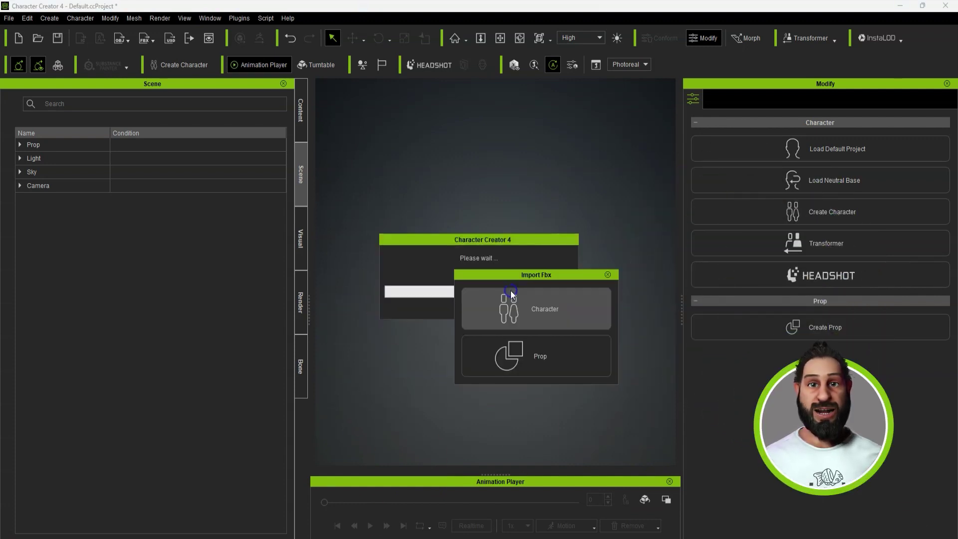
pyautogui.click(556, 314)
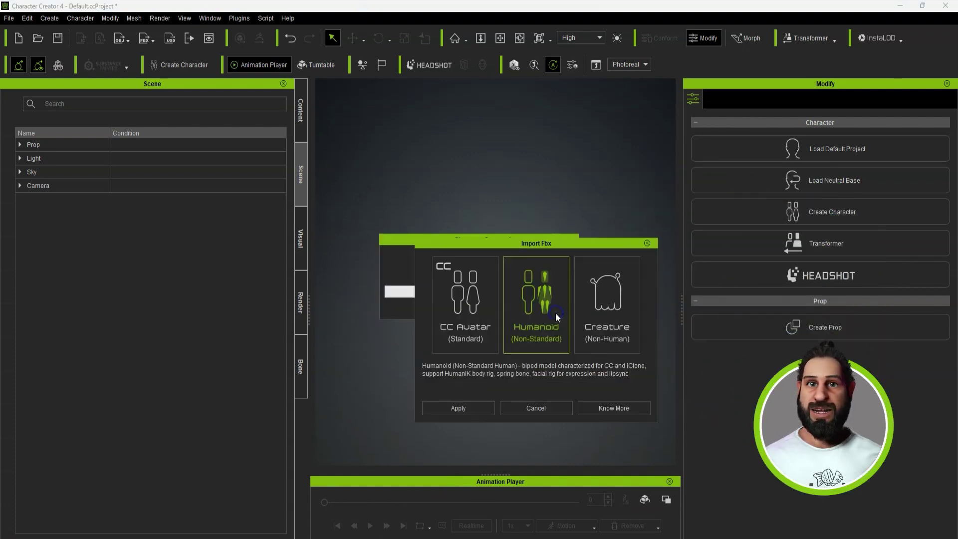
pyautogui.click(465, 408)
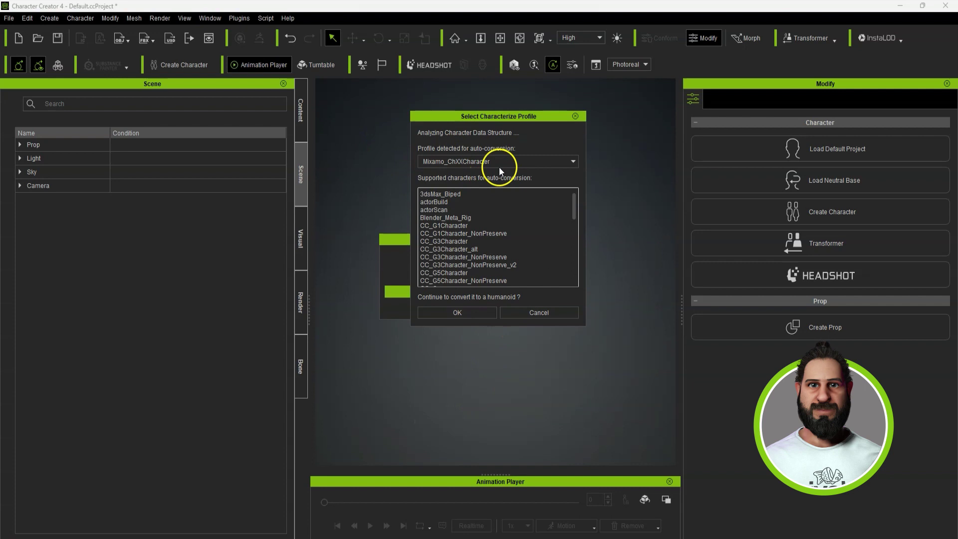
pyautogui.click(460, 316)
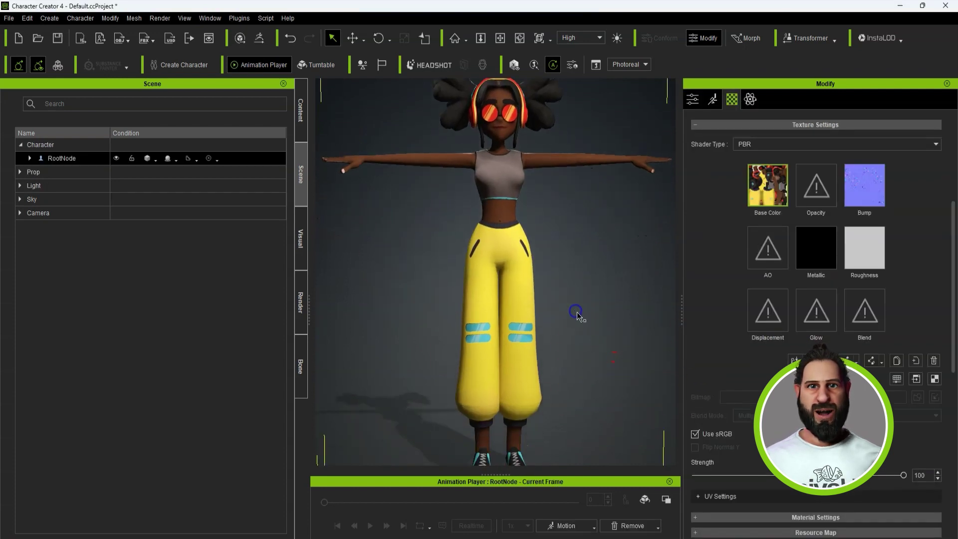
# Step: Preview the Walk_F_Toon motion on the imported character and remove the motion again
pyautogui.moveTo(477, 313); pyautogui.dragTo(565, 306, button='right')
pyautogui.moveTo(596, 330); pyautogui.dragTo(592, 305, button='middle')
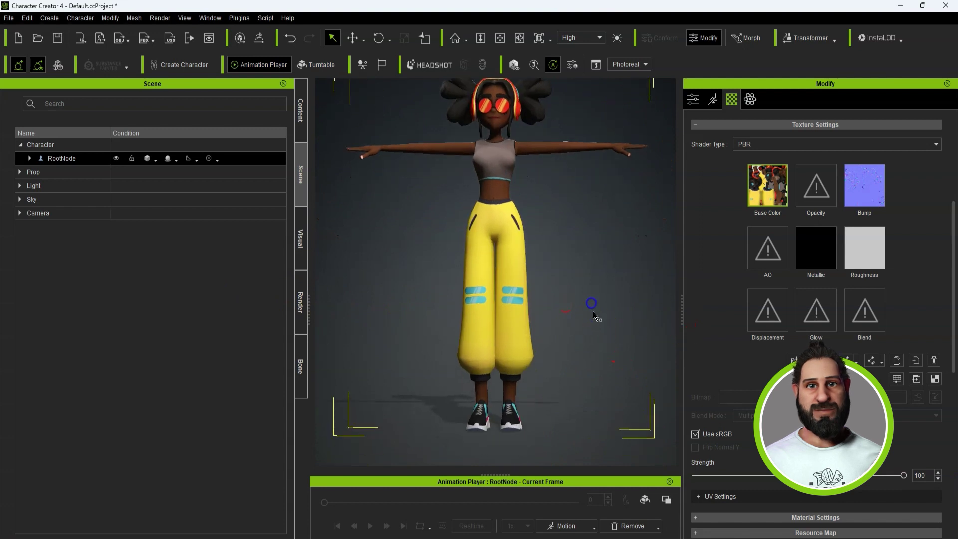
pyautogui.scroll(-1, 592, 305)
pyautogui.click(594, 527)
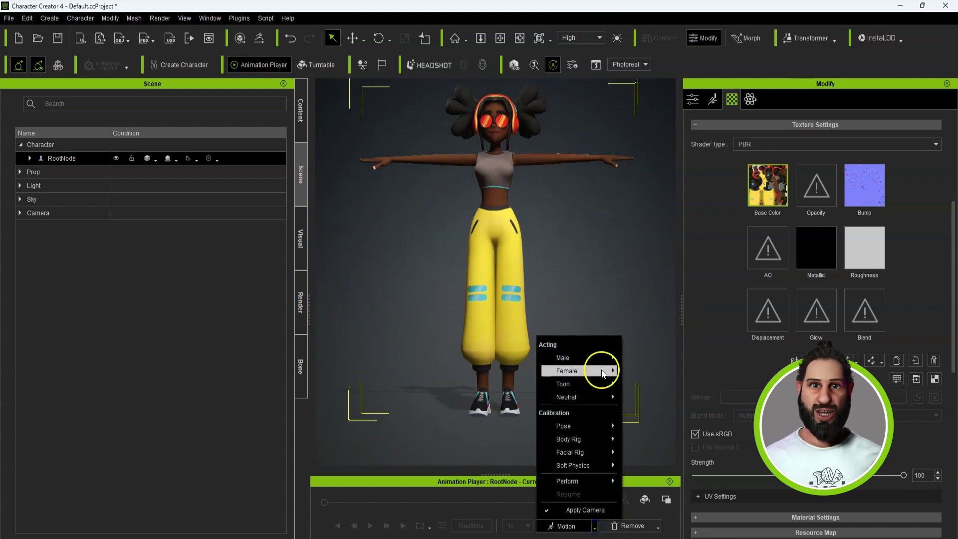
pyautogui.moveTo(601, 385)
pyautogui.click(661, 423)
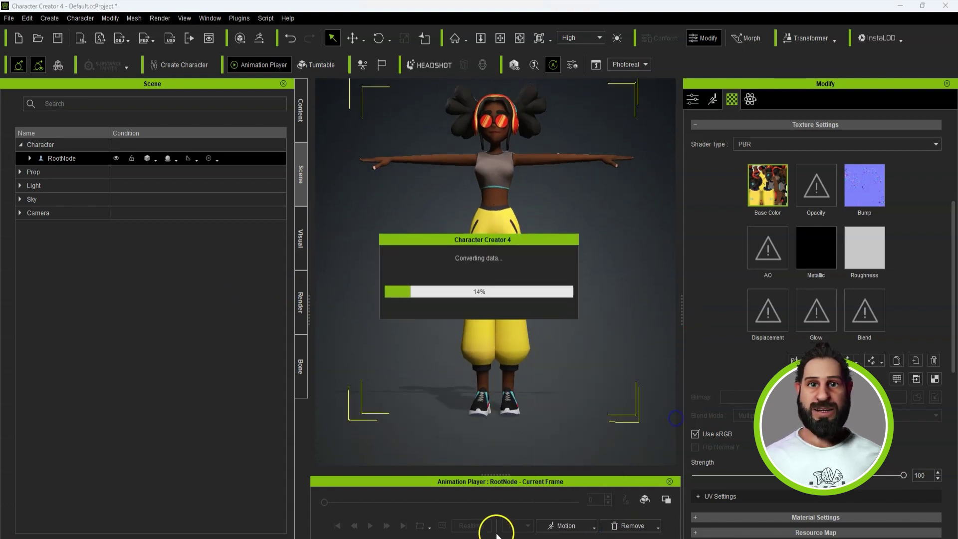
pyautogui.click(370, 526)
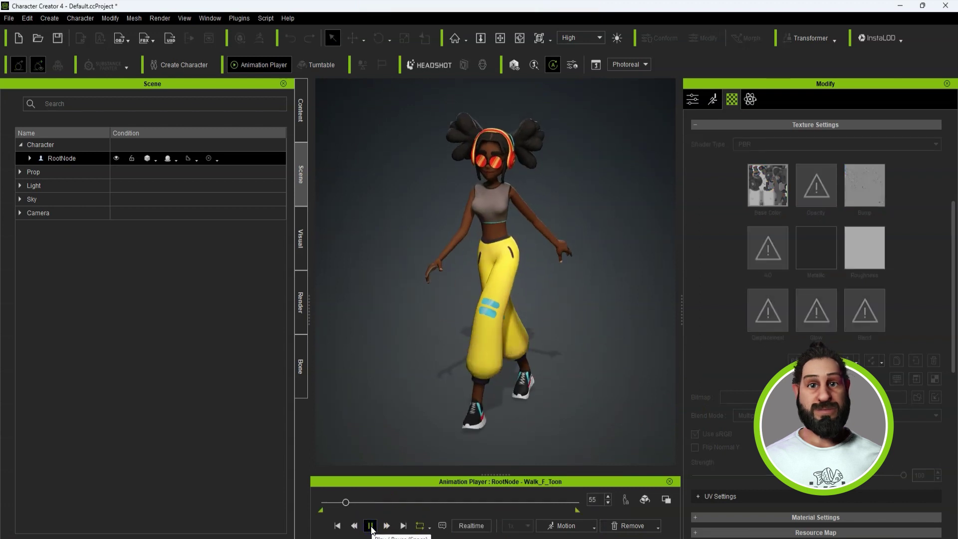
pyautogui.click(370, 525)
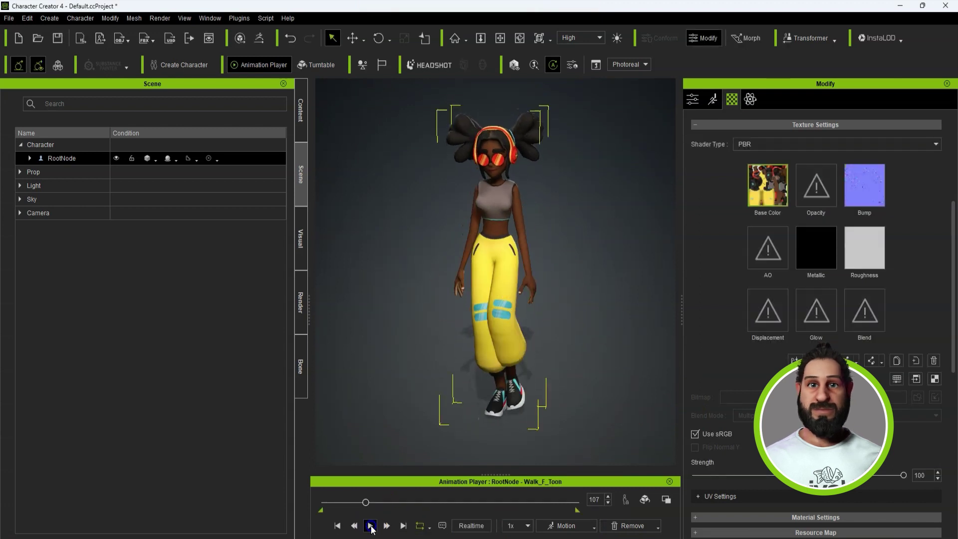
pyautogui.click(646, 524)
pyautogui.click(649, 454)
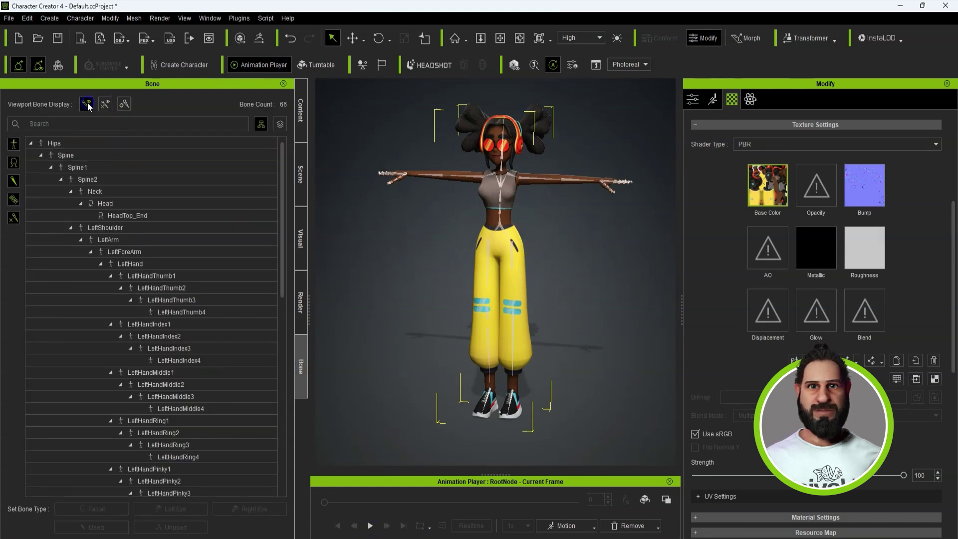
# Step: Examine the character's skeleton inside the body from several angles and hide the bones in the viewport
pyautogui.scroll(3, 474, 150)
pyautogui.moveTo(504, 163); pyautogui.dragTo(513, 213, button='middle')
pyautogui.moveTo(514, 212); pyautogui.dragTo(646, 207, button='right')
pyautogui.scroll(2, 501, 198)
pyautogui.scroll(-5, 556, 334)
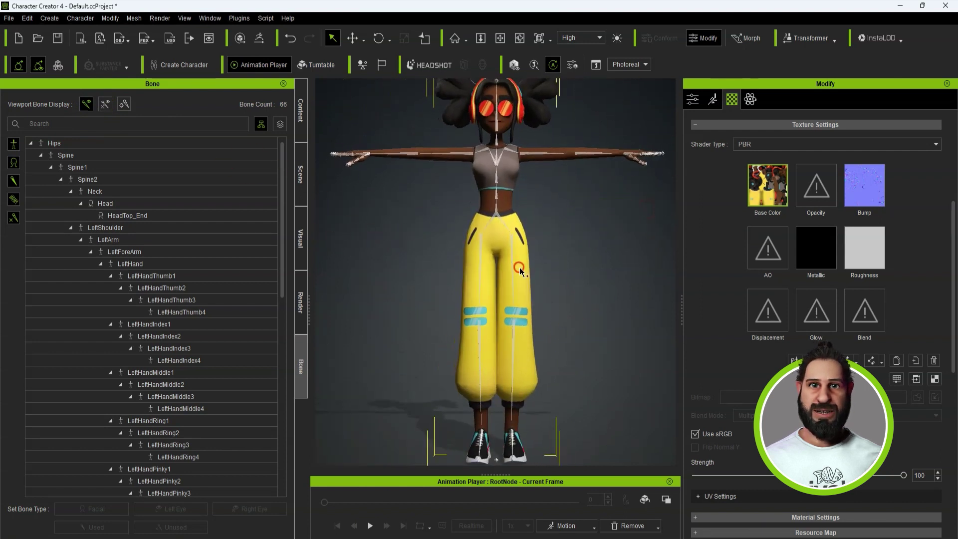
pyautogui.moveTo(552, 188); pyautogui.dragTo(560, 241, button='right')
pyautogui.click(86, 105)
pyautogui.keyDown('alt'); pyautogui.moveTo(579, 210); pyautogui.dragTo(580, 240, button='right'); pyautogui.keyUp('alt')
pyautogui.keyDown('alt'); pyautogui.moveTo(556, 344); pyautogui.dragTo(555, 324); pyautogui.keyUp('alt')
pyautogui.moveTo(554, 324); pyautogui.dragTo(549, 290, button='middle')
pyautogui.scroll(-1, 550, 290)
pyautogui.moveTo(549, 290); pyautogui.dragTo(586, 304, button='right')
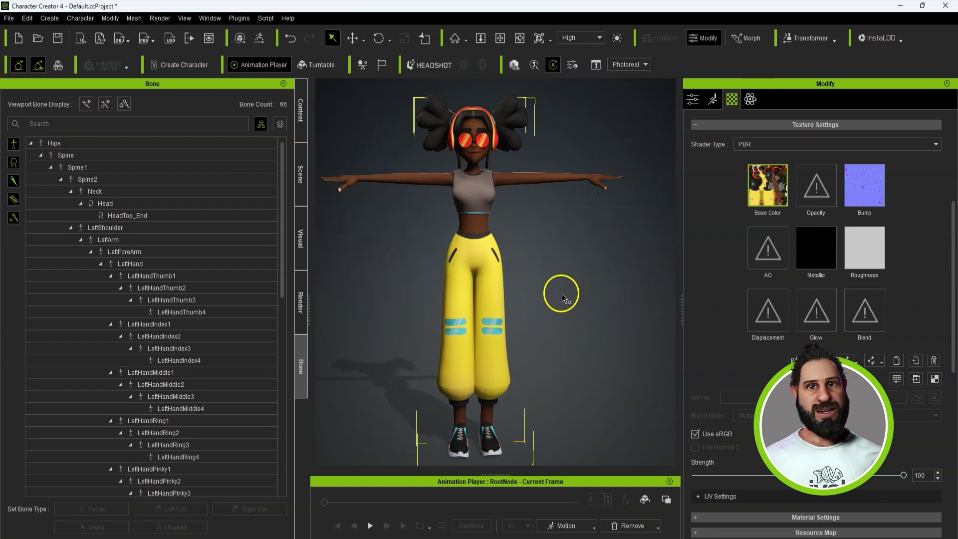
# Step: Delete the sunglasses from the character's face with Edit Mesh in Element mode
pyautogui.scroll(5, 520, 278)
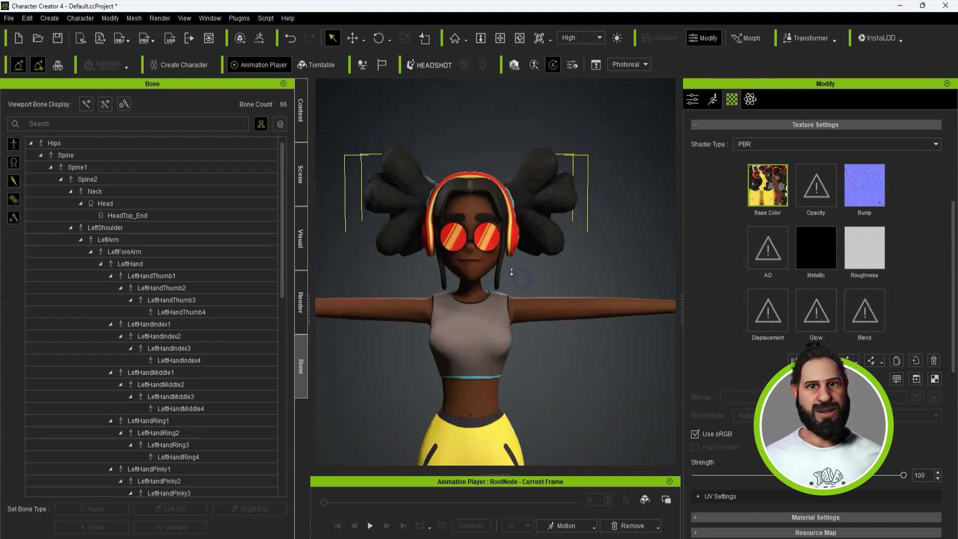
pyautogui.click(693, 98)
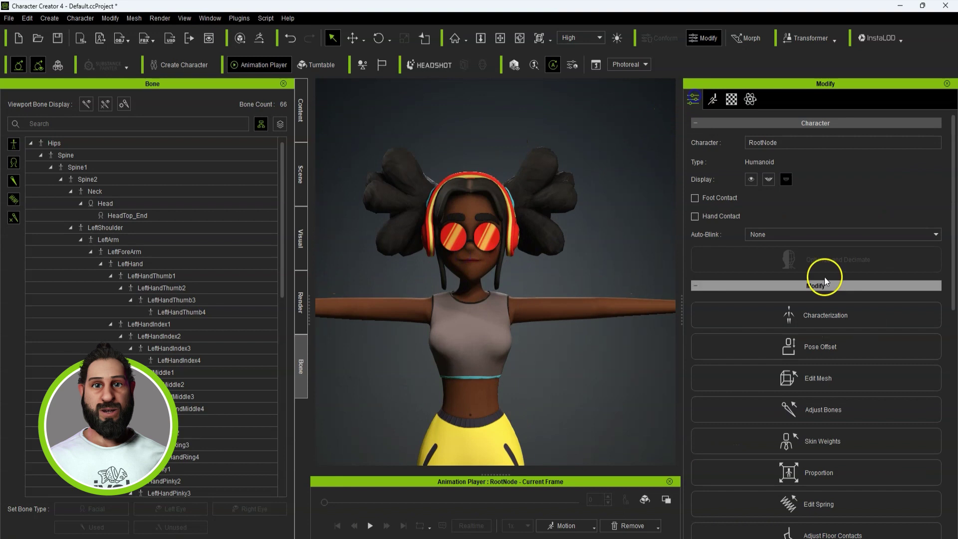
pyautogui.click(865, 381)
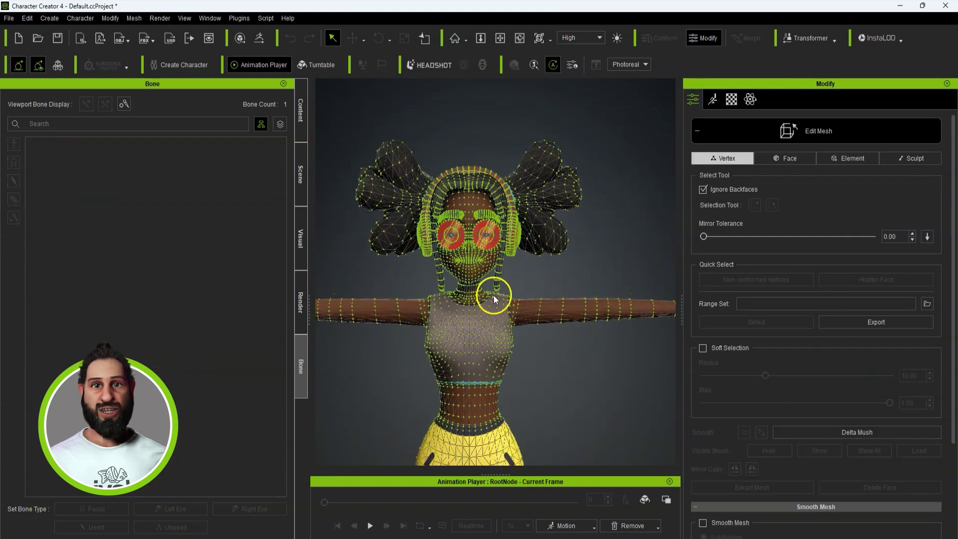
pyautogui.scroll(5, 493, 295)
pyautogui.click(860, 158)
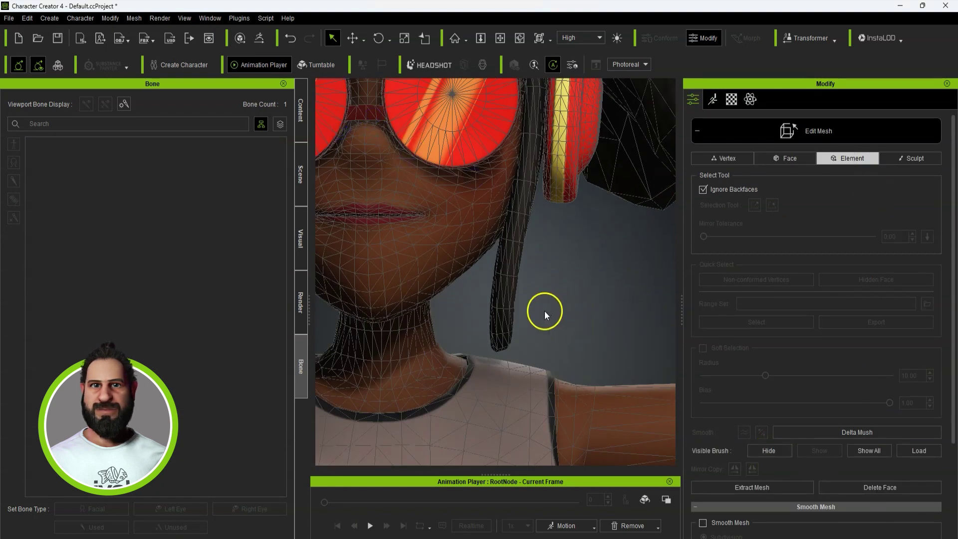
pyautogui.click(907, 489)
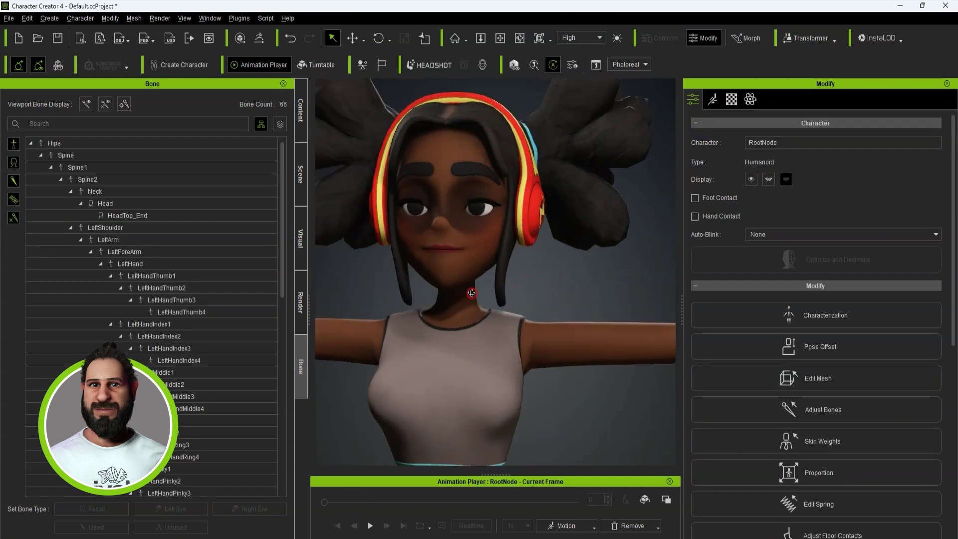
# Step: Start AccuRIG for all meshes and create guides with the option Extrapolate guides from skeleton
pyautogui.scroll(-4, 473, 293)
pyautogui.moveTo(504, 310); pyautogui.dragTo(519, 246, button='middle')
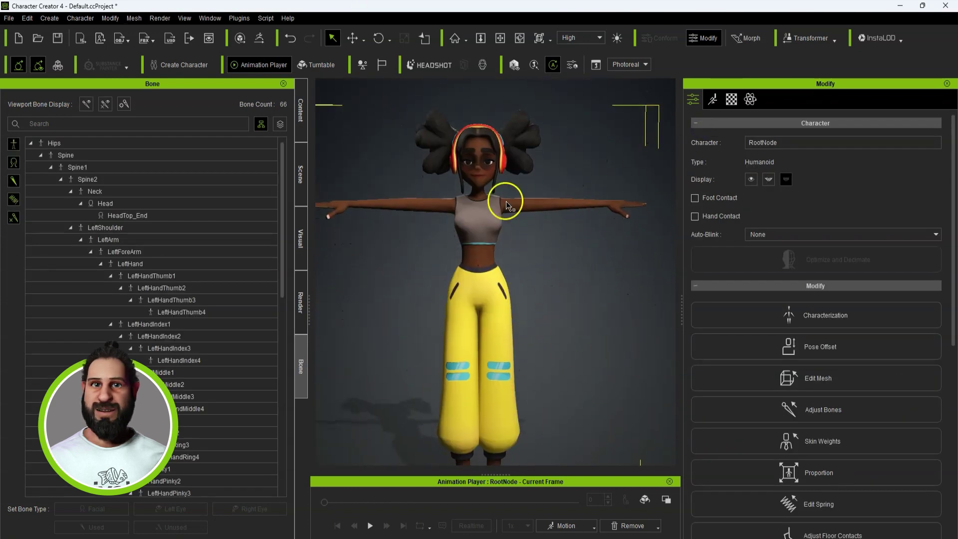
pyautogui.keyDown('alt'); pyautogui.moveTo(547, 241); pyautogui.dragTo(549, 206, button='middle'); pyautogui.keyUp('alt')
pyautogui.keyDown('alt'); pyautogui.moveTo(549, 206); pyautogui.dragTo(548, 201, button='right'); pyautogui.keyUp('alt')
pyautogui.keyDown('alt'); pyautogui.moveTo(570, 237); pyautogui.dragTo(571, 240); pyautogui.keyUp('alt')
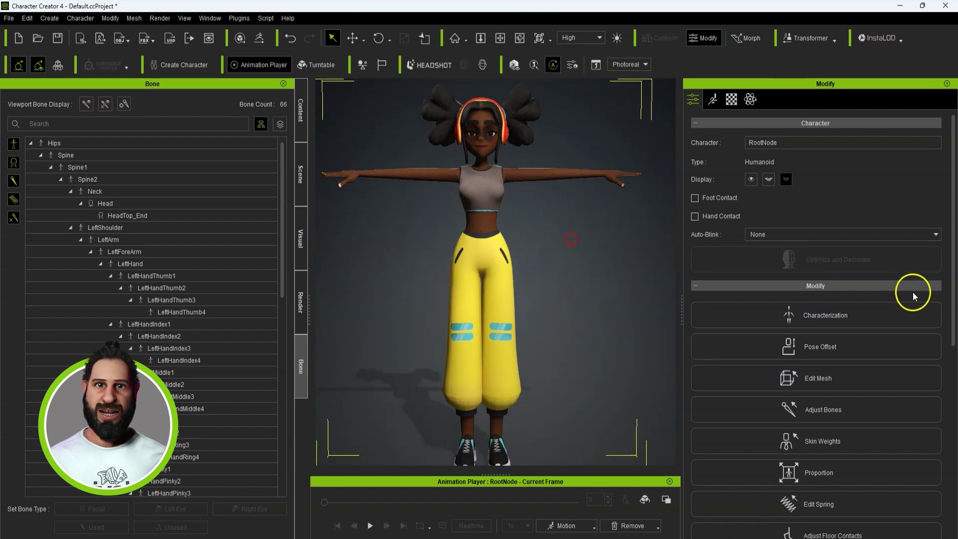
pyautogui.scroll(-5, 878, 312)
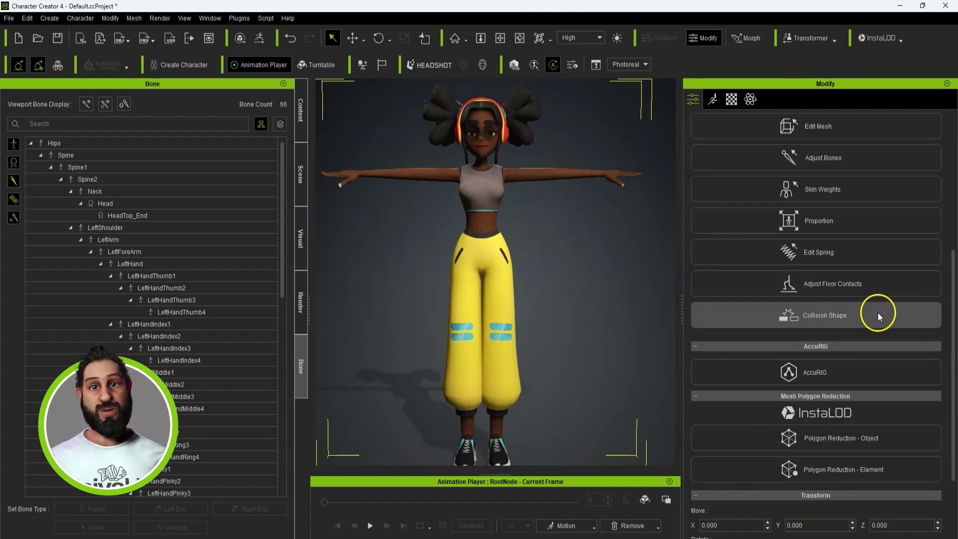
pyautogui.click(837, 373)
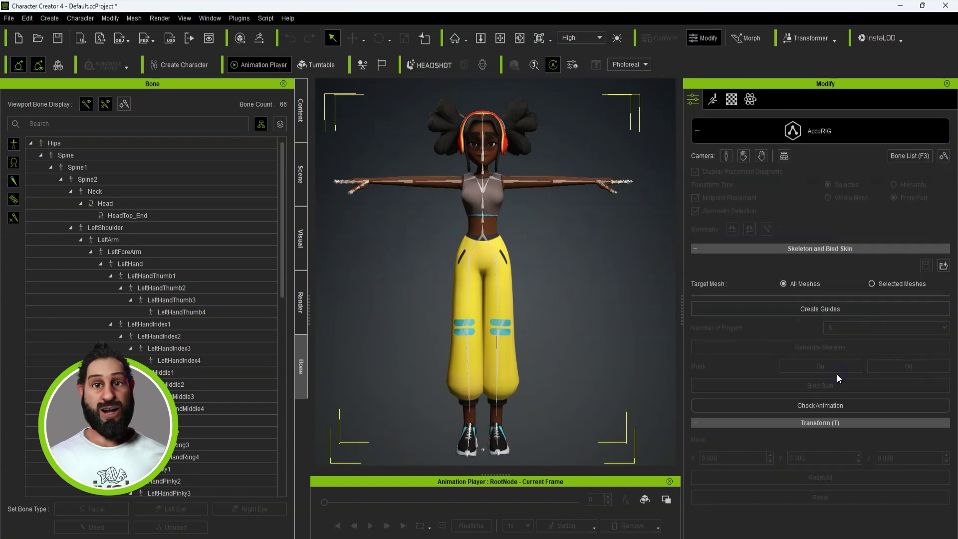
pyautogui.click(834, 313)
pyautogui.click(468, 301)
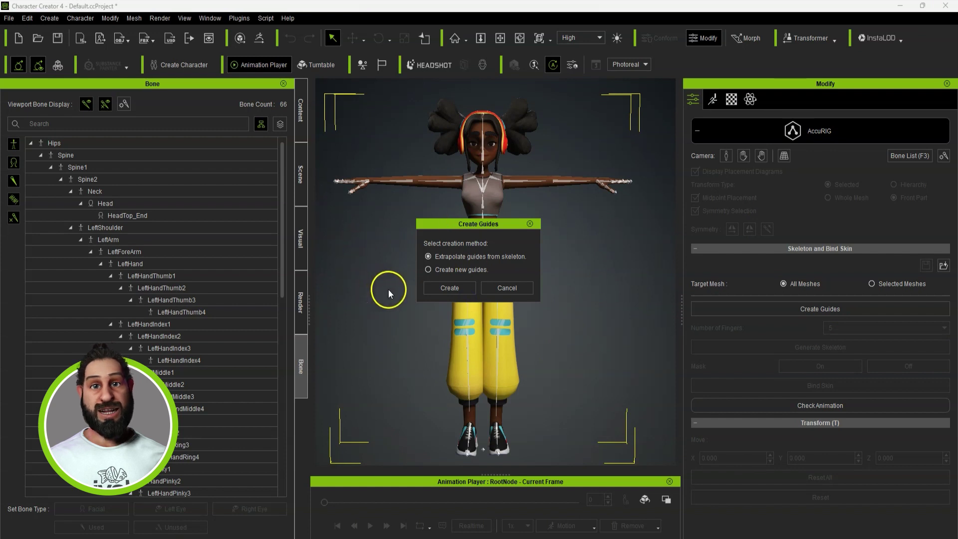
pyautogui.click(454, 289)
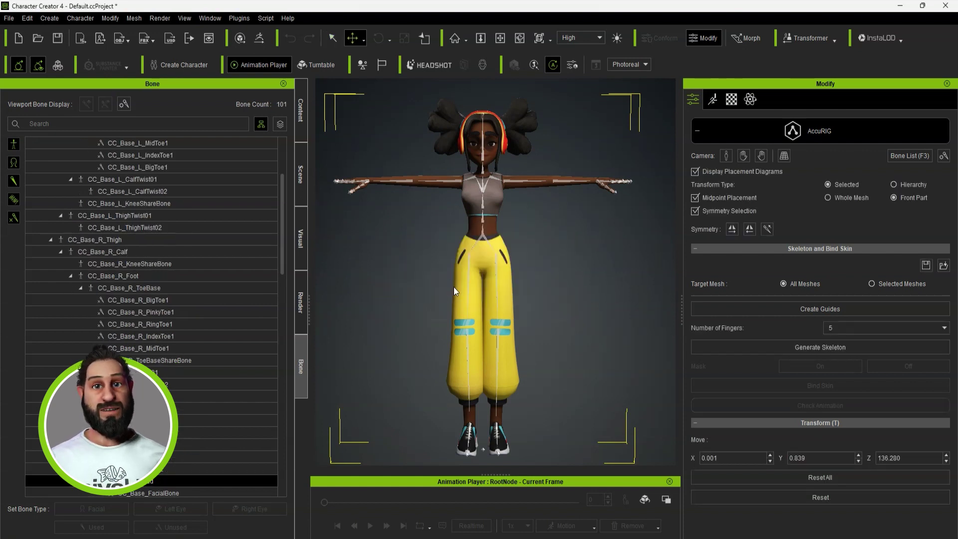
# Step: Check the guide placement and generate the skeleton with five fingers, deploying a newly generated set of facial bones
pyautogui.scroll(2, 563, 271)
pyautogui.keyDown('alt'); pyautogui.moveTo(562, 271); pyautogui.dragTo(412, 249); pyautogui.keyUp('alt')
pyautogui.keyDown('alt'); pyautogui.moveTo(392, 246); pyautogui.dragTo(560, 260, button='right'); pyautogui.keyUp('alt')
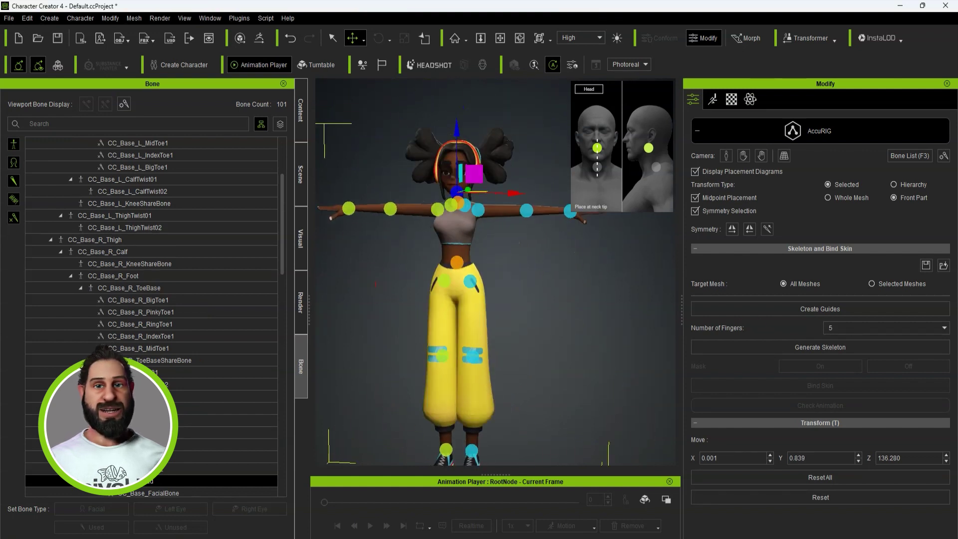
pyautogui.click(830, 348)
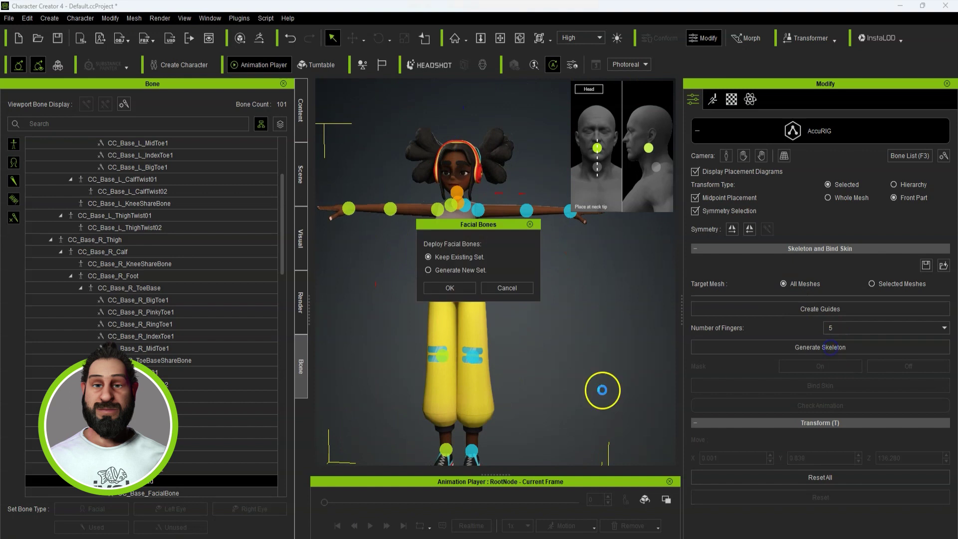
pyautogui.click(446, 270)
pyautogui.click(462, 288)
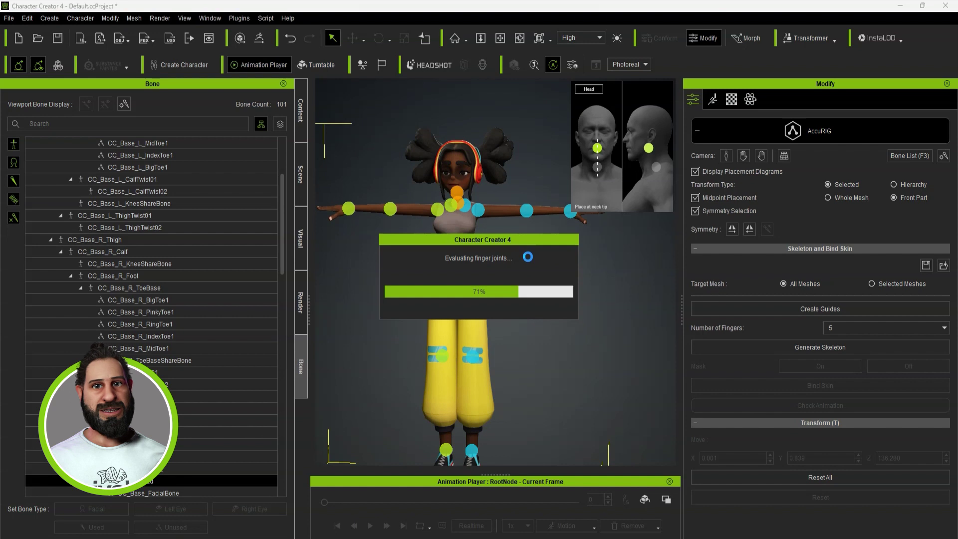
# Step: Turn off Midpoint Placement and move the CC_Base_L_Eye bone down onto the center of the character's left eye
pyautogui.scroll(10, 438, 204)
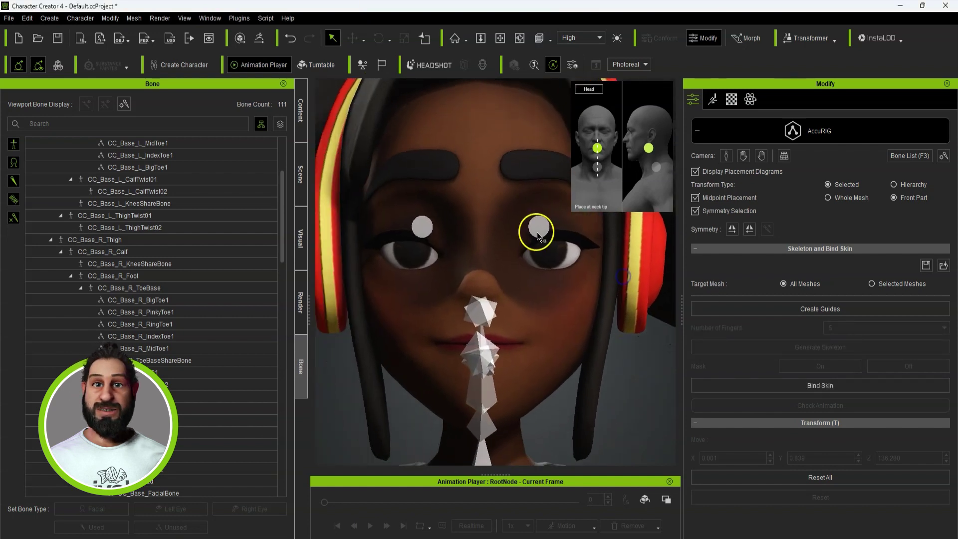
pyautogui.click(537, 231)
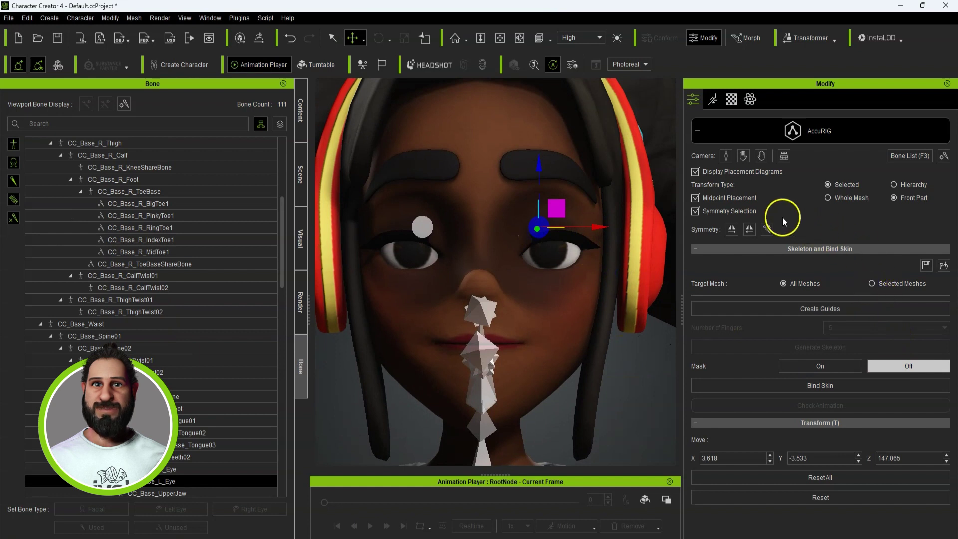
pyautogui.click(705, 197)
pyautogui.moveTo(556, 207); pyautogui.dragTo(567, 232)
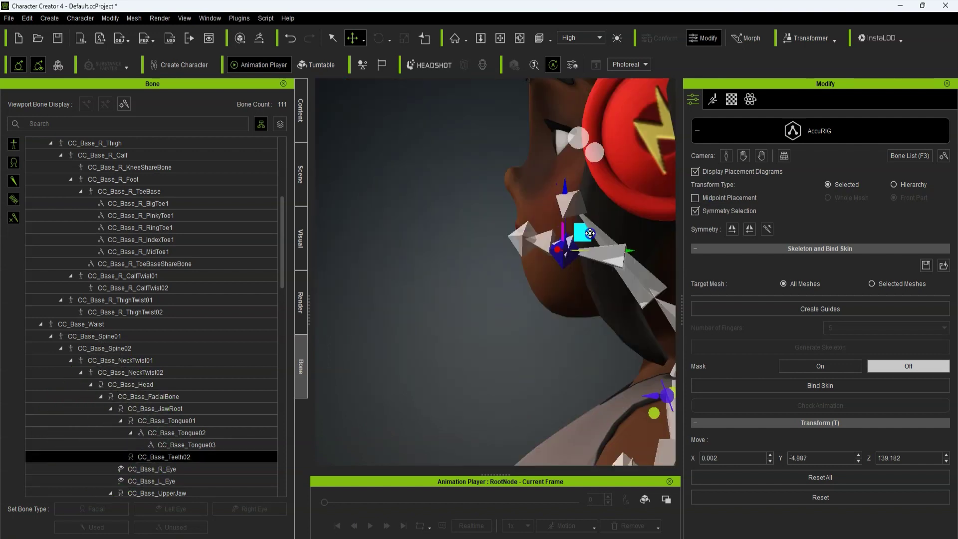
# Step: Reposition the CC_Base_Teeth02 bone and the CC_Base_Tongue01 and CC_Base_Tongue03 bones inside the mouth in profile view
pyautogui.moveTo(590, 234); pyautogui.dragTo(575, 250)
pyautogui.click(586, 264)
pyautogui.click(550, 266)
pyautogui.click(573, 267)
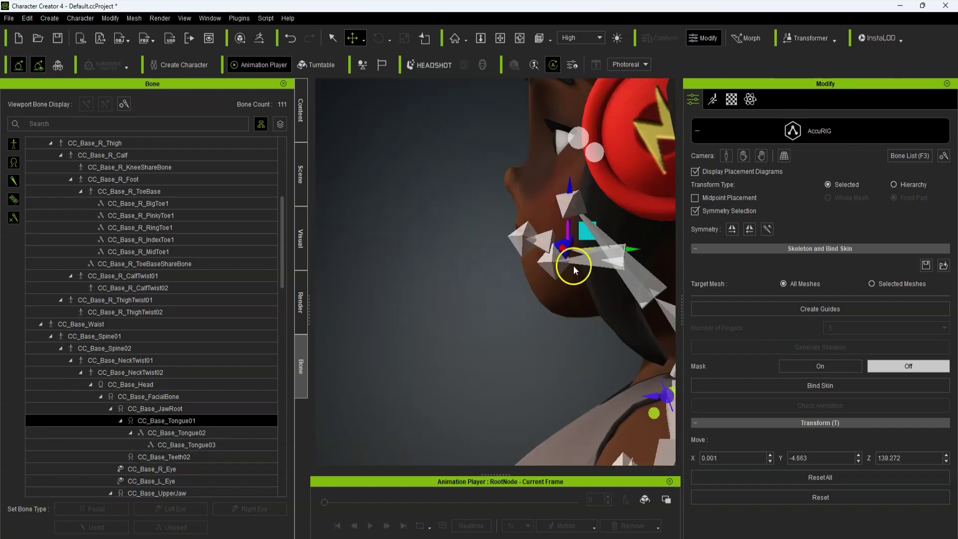
pyautogui.click(525, 236)
pyautogui.scroll(4, 529, 293)
pyautogui.click(581, 227)
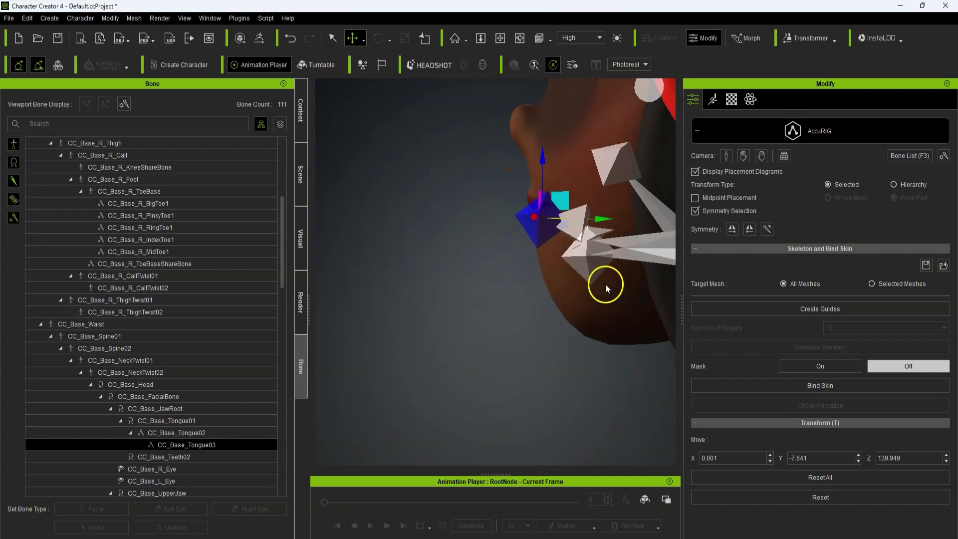
pyautogui.click(547, 221)
pyautogui.click(601, 240)
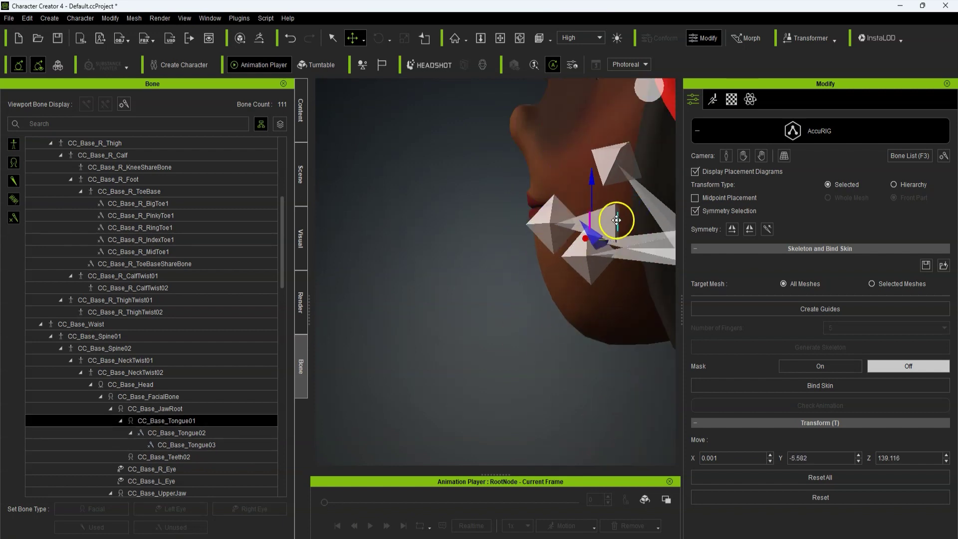
pyautogui.moveTo(613, 225); pyautogui.dragTo(670, 209)
# Step: Fine-tune the placement of the tongue bones behind the lips
pyautogui.scroll(-5, 597, 275)
pyautogui.keyDown('alt'); pyautogui.moveTo(595, 276); pyautogui.dragTo(363, 276); pyautogui.keyUp('alt')
pyautogui.click(460, 227)
pyautogui.moveTo(429, 207); pyautogui.dragTo(439, 203)
# Step: Move the CC_Base_Teeth02 bone forward and up to about Y -6.18, Z 138.88
pyautogui.keyDown('alt'); pyautogui.moveTo(469, 253); pyautogui.dragTo(482, 270); pyautogui.keyUp('alt')
pyautogui.click(441, 254)
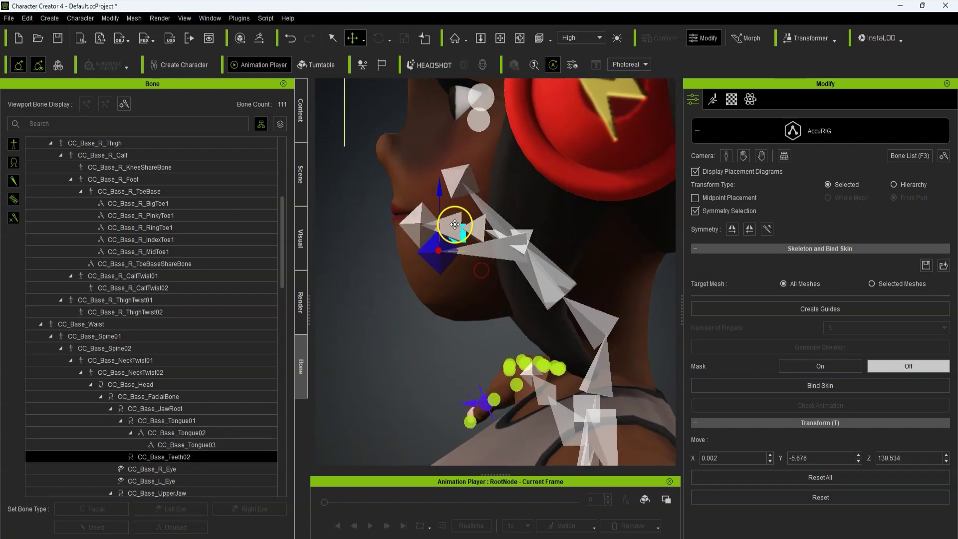
pyautogui.moveTo(463, 234); pyautogui.dragTo(453, 227)
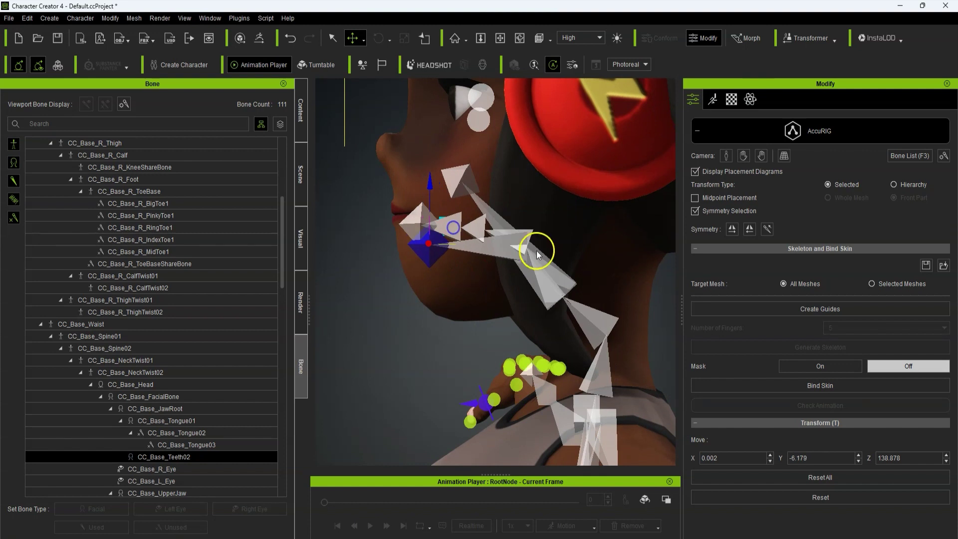
# Step: Reposition the CC_Base_JawRoot bone at the back of the jaw to about Y -1.3, Z 139.9
pyautogui.click(517, 250)
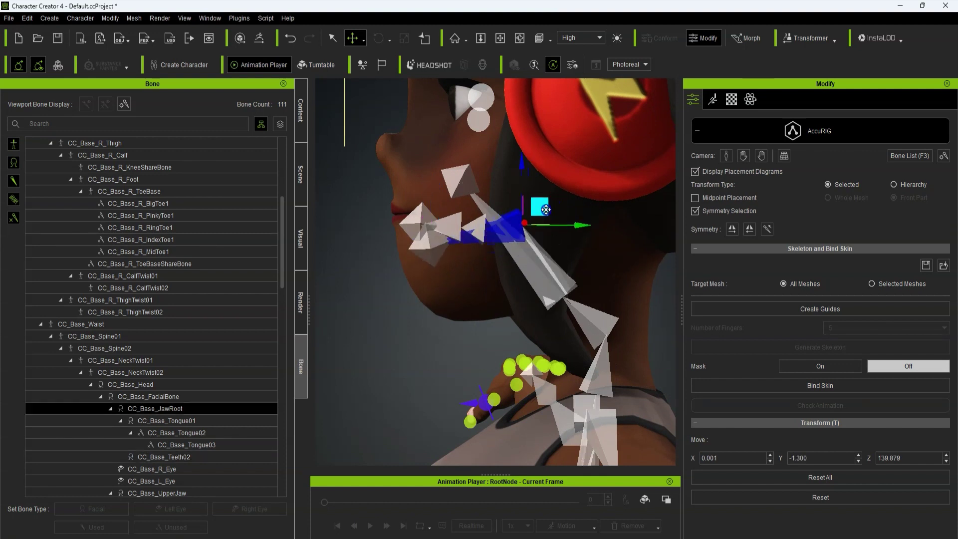
pyautogui.moveTo(548, 211); pyautogui.dragTo(545, 213)
pyautogui.keyDown('alt'); pyautogui.moveTo(459, 237); pyautogui.dragTo(474, 236); pyautogui.keyUp('alt')
# Step: Move the CC_Base_Teeth01 bone forward behind the upper lip, about Y -6.63, Z 141.11, and lower the CC_Base_UpperJaw bone slightly behind it
pyautogui.click(464, 180)
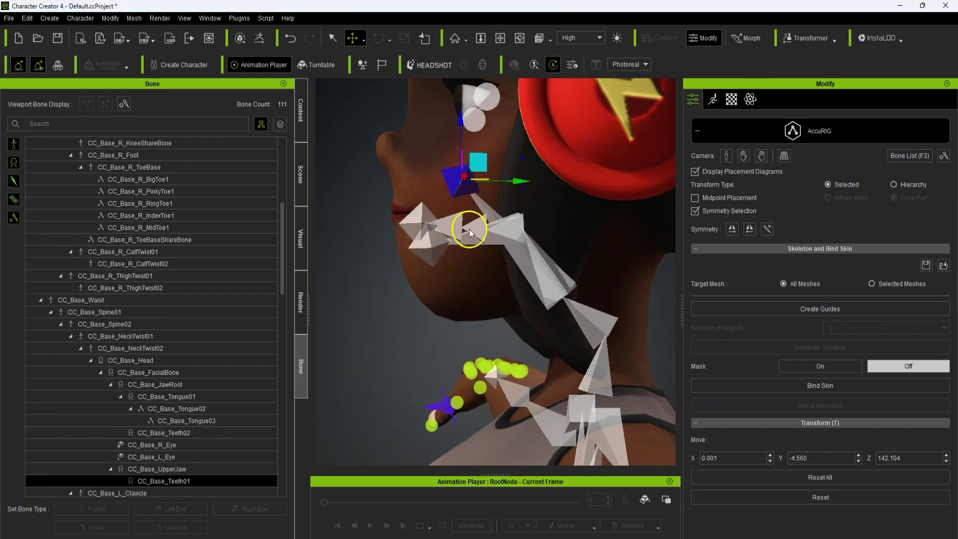
pyautogui.keyDown('alt'); pyautogui.moveTo(550, 242); pyautogui.dragTo(519, 241); pyautogui.keyUp('alt')
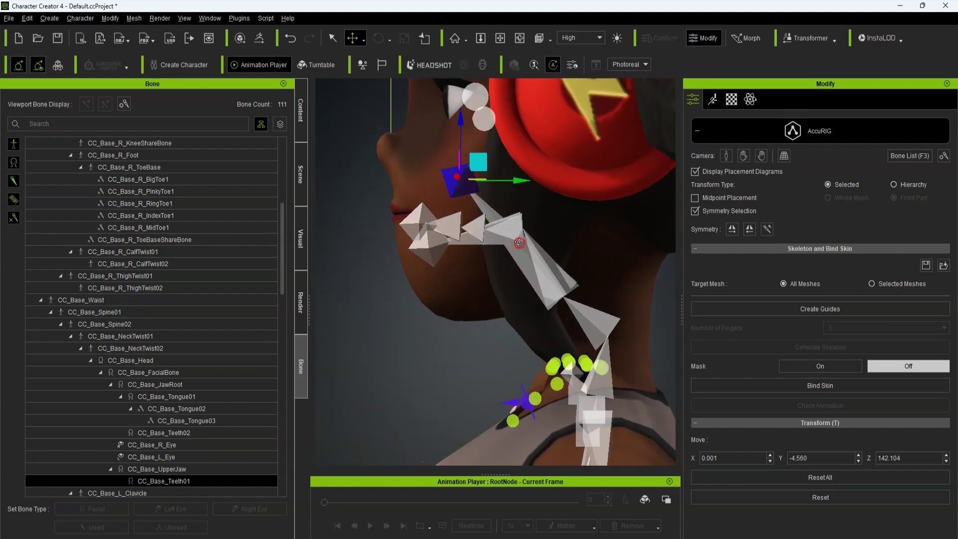
pyautogui.moveTo(476, 167); pyautogui.dragTo(433, 179)
pyautogui.click(459, 190)
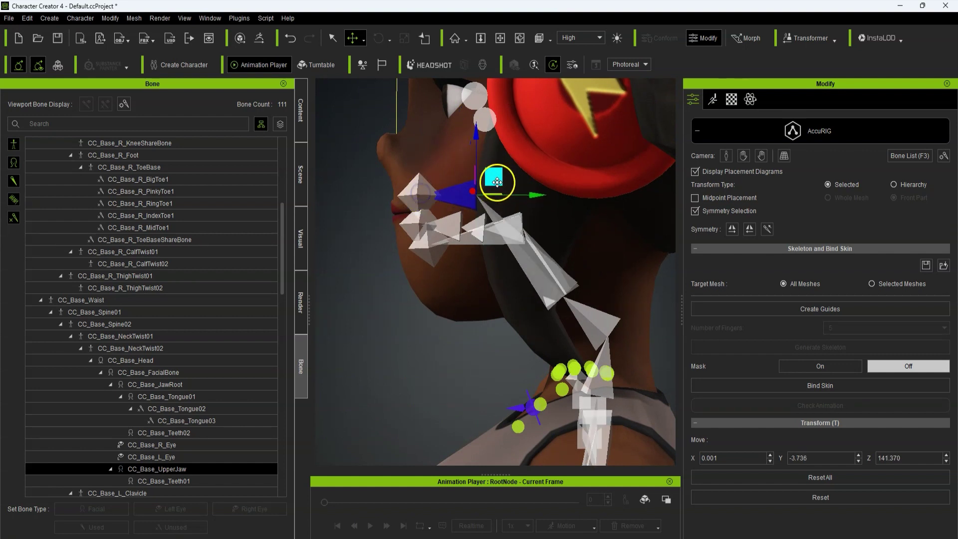
pyautogui.moveTo(497, 182); pyautogui.dragTo(500, 190)
pyautogui.click(428, 197)
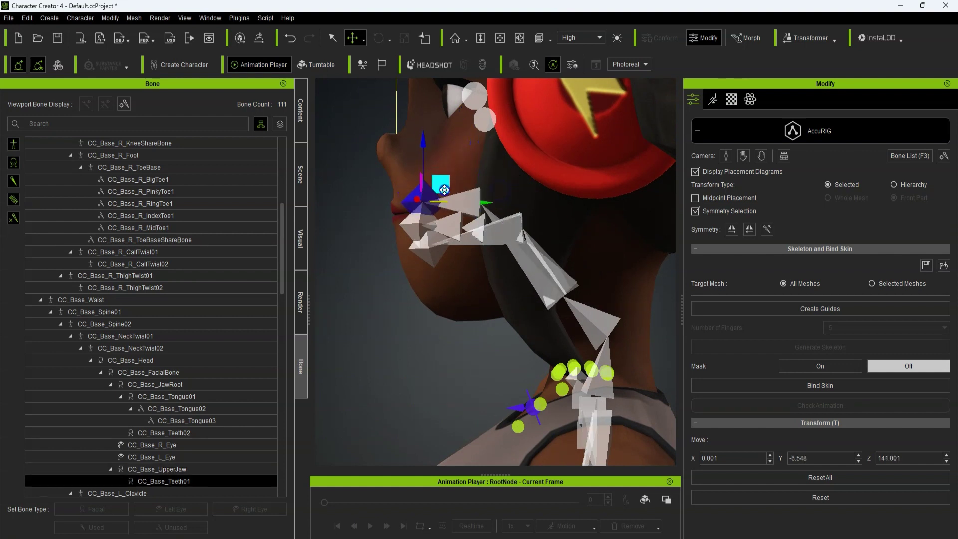
# Step: Bind the skin of all meshes to the adjusted skeleton and leave AccuRIG
pyautogui.moveTo(427, 246); pyautogui.dragTo(797, 318, button='right')
pyautogui.scroll(-10, 489, 310)
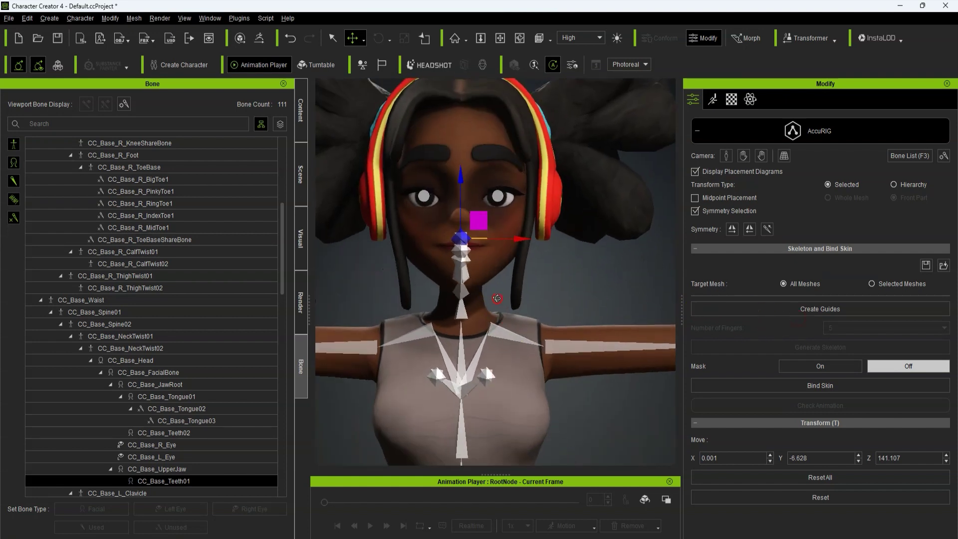
pyautogui.moveTo(488, 310)
pyautogui.mouseDown(button='right')
pyautogui.moveTo(407, 280)
pyautogui.moveTo(513, 272)
pyautogui.moveTo(601, 283)
pyautogui.moveTo(477, 297)
pyautogui.mouseUp(button='right')
pyautogui.scroll(5, 474, 299)
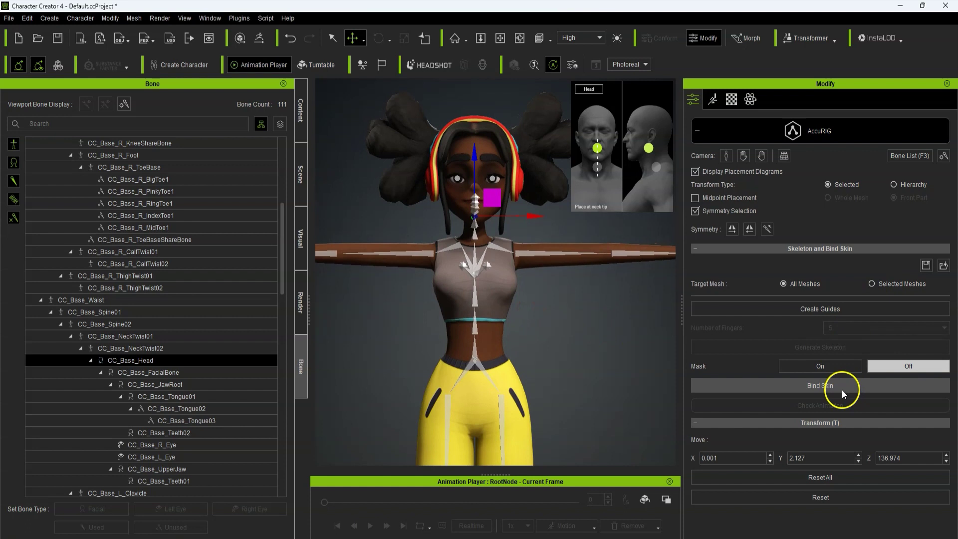
pyautogui.click(842, 387)
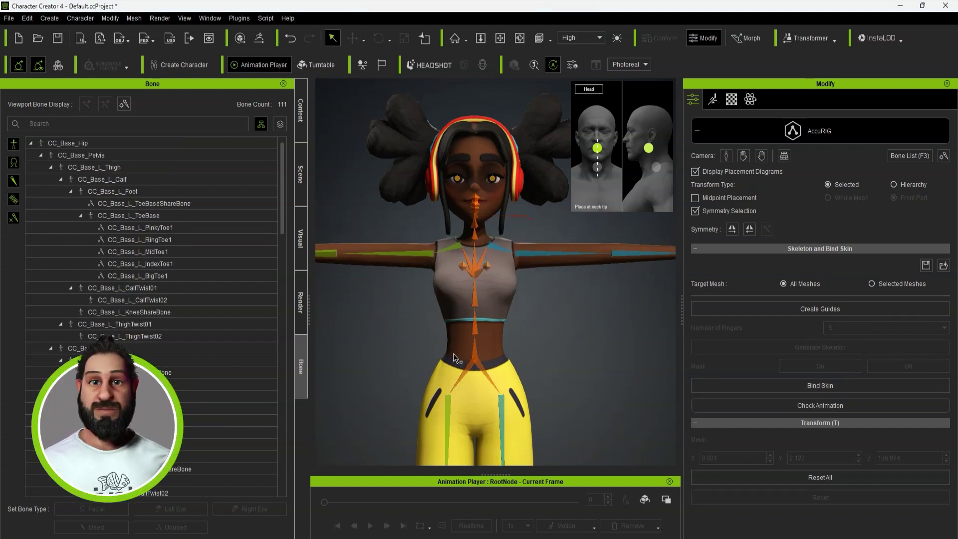
pyautogui.click(698, 131)
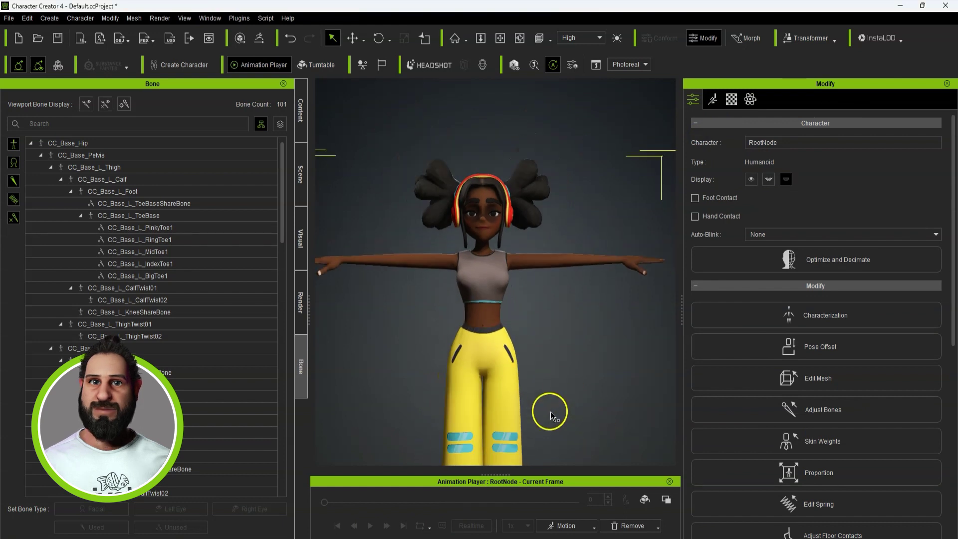
# Step: Play the Walk_M_Toon motion on the character and examine the body deformation from several angles
pyautogui.moveTo(559, 414); pyautogui.dragTo(530, 273, button='middle')
pyautogui.click(595, 527)
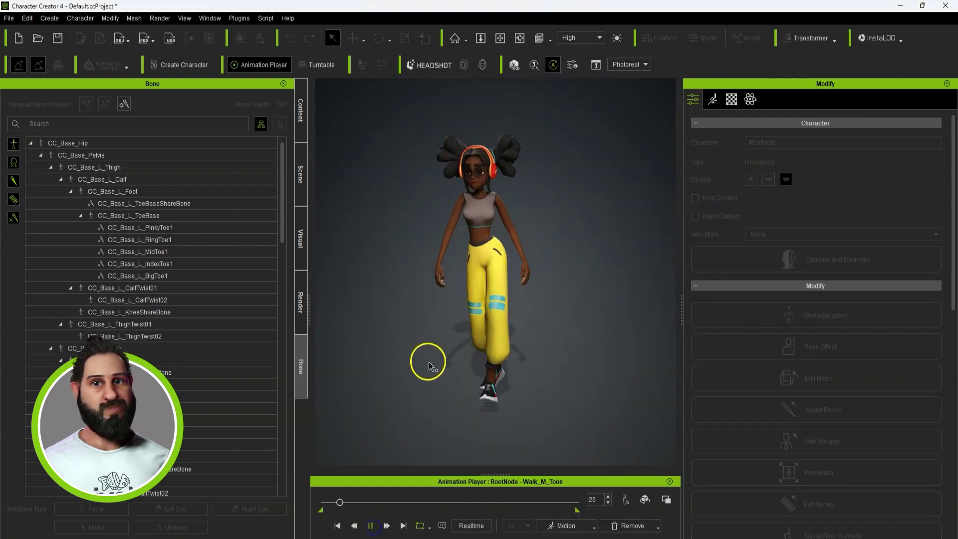
pyautogui.moveTo(429, 364); pyautogui.dragTo(889, 340, button='right')
pyautogui.scroll(3, 502, 358)
pyautogui.moveTo(455, 343); pyautogui.dragTo(602, 341, button='right')
pyautogui.moveTo(485, 345); pyautogui.dragTo(948, 346, button='right')
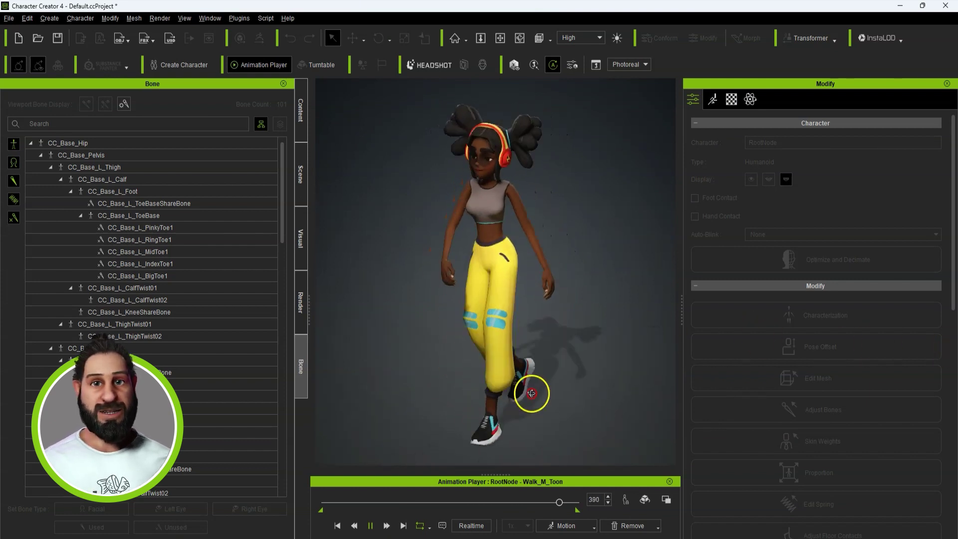
pyautogui.moveTo(503, 400); pyautogui.dragTo(753, 393, button='right')
pyautogui.click(547, 358)
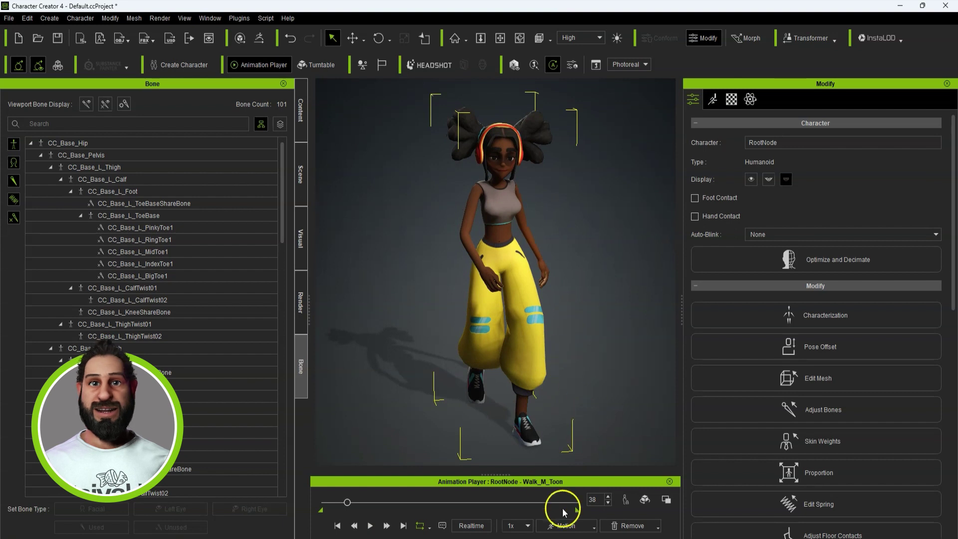
# Step: Zero all animation, load the Full Face facial rig calibration and play and scrub through it to check the face
pyautogui.click(635, 529)
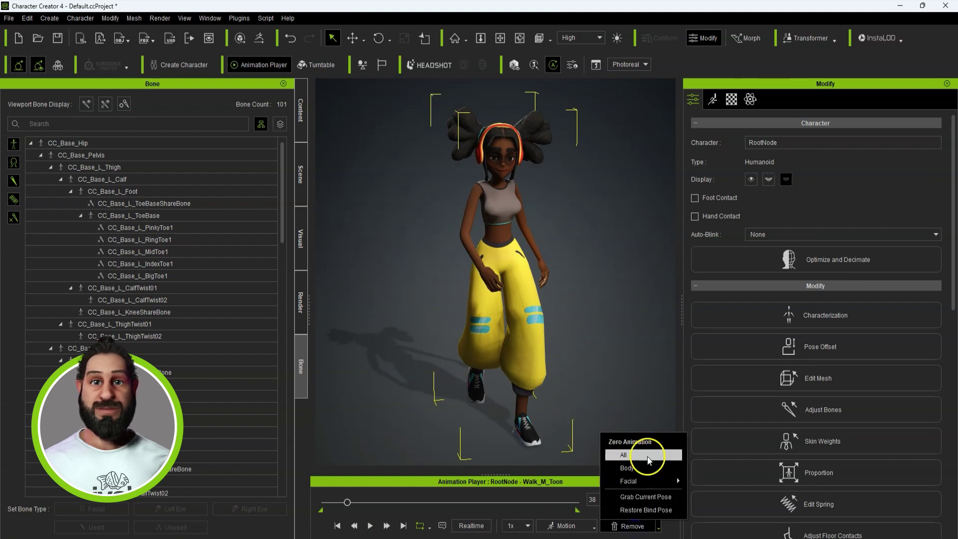
pyautogui.click(648, 456)
pyautogui.click(555, 520)
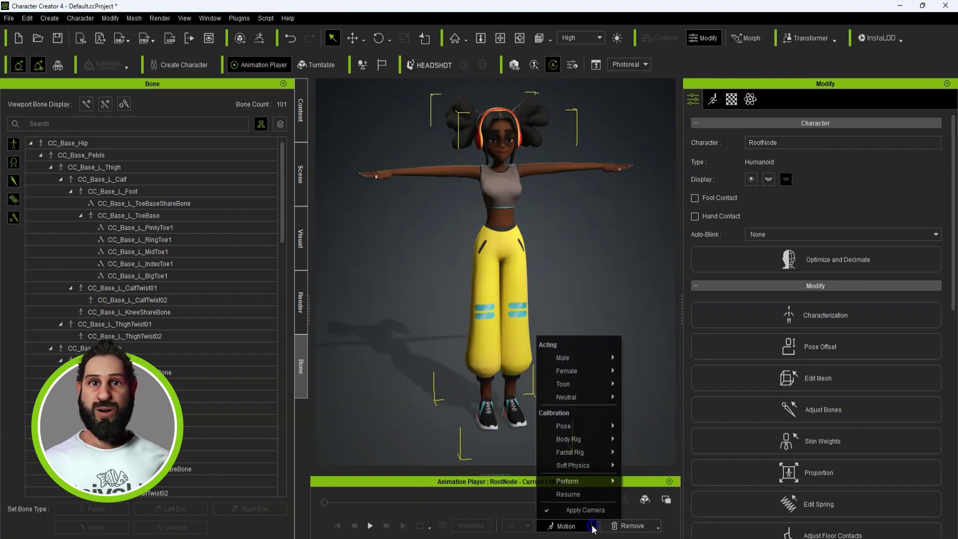
pyautogui.moveTo(607, 452)
pyautogui.click(676, 455)
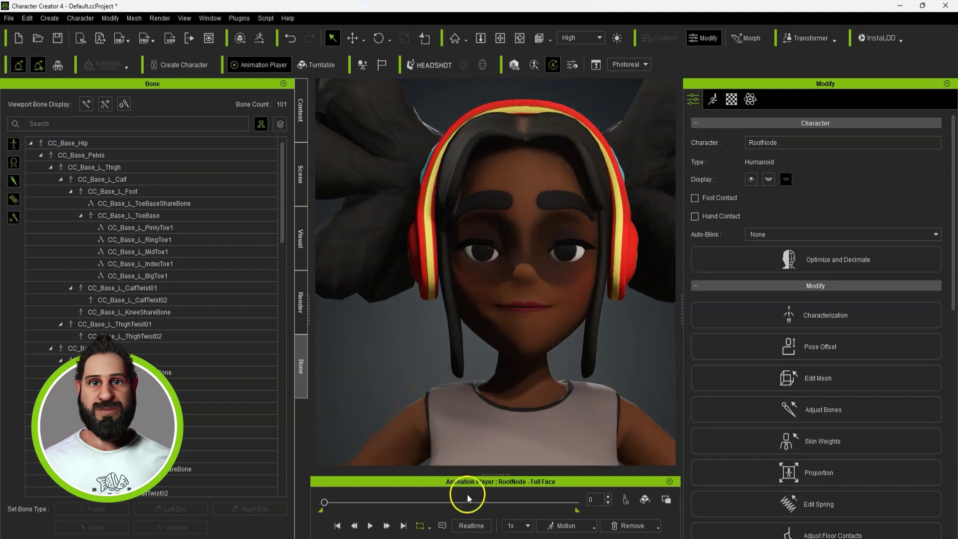
pyautogui.click(371, 526)
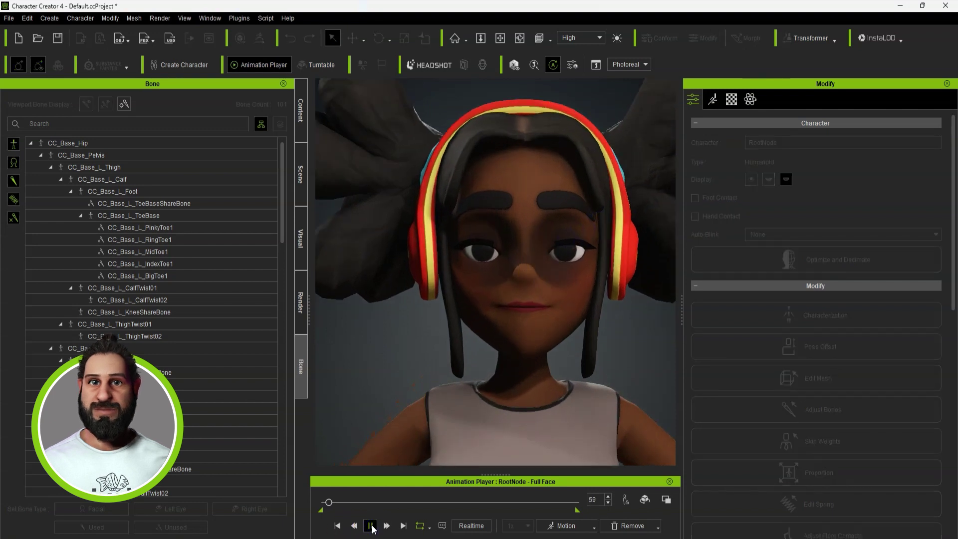
pyautogui.moveTo(323, 507); pyautogui.dragTo(410, 518)
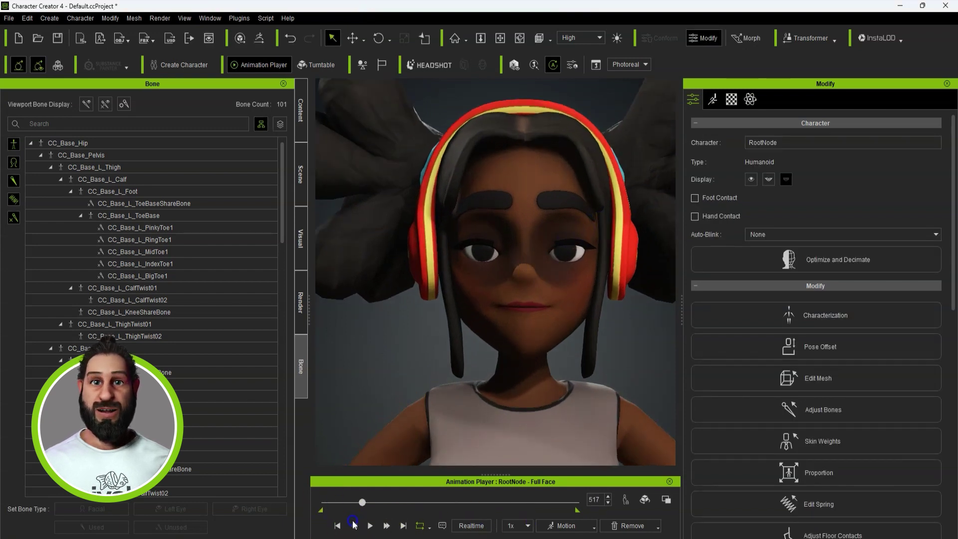
# Step: Remove the Full Face calibration animation from the character
pyautogui.scroll(-3, 553, 385)
pyautogui.moveTo(582, 370); pyautogui.dragTo(547, 335, button='middle')
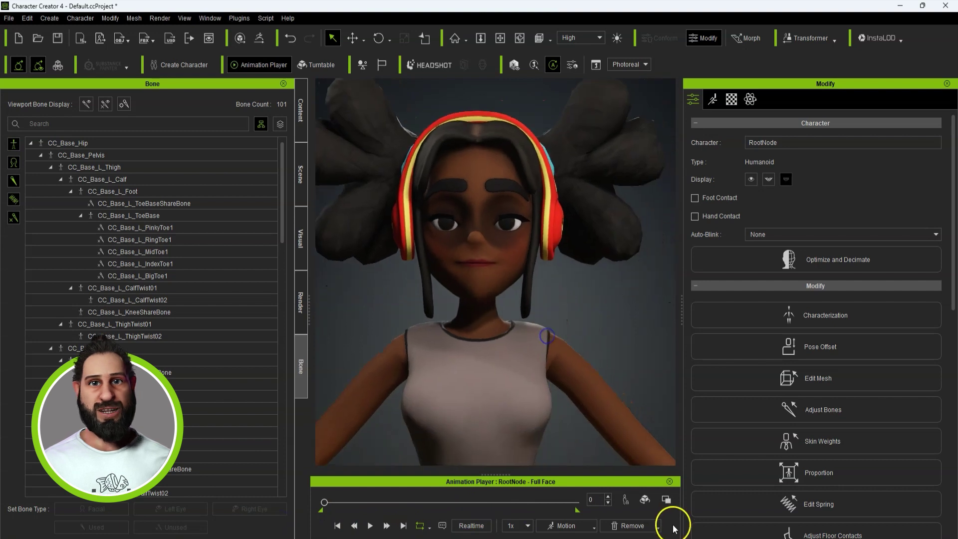
pyautogui.click(641, 527)
pyautogui.click(642, 527)
pyautogui.click(592, 376)
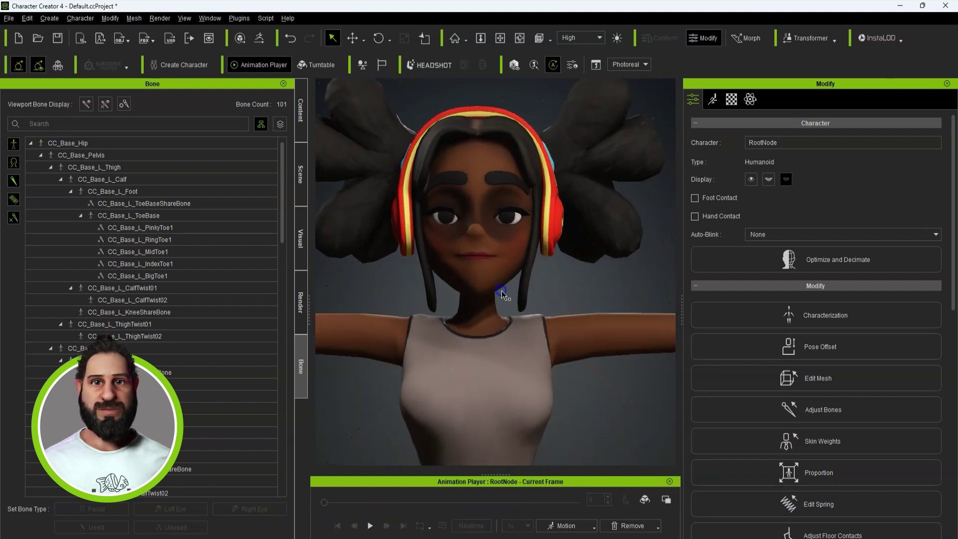
# Step: Open Skin Weights editing for the character with the face in close-up
pyautogui.moveTo(501, 292); pyautogui.dragTo(541, 317, button='right')
pyautogui.moveTo(541, 317); pyautogui.dragTo(528, 302, button='middle')
pyautogui.scroll(4, 474, 298)
pyautogui.moveTo(474, 297); pyautogui.dragTo(524, 301, button='right')
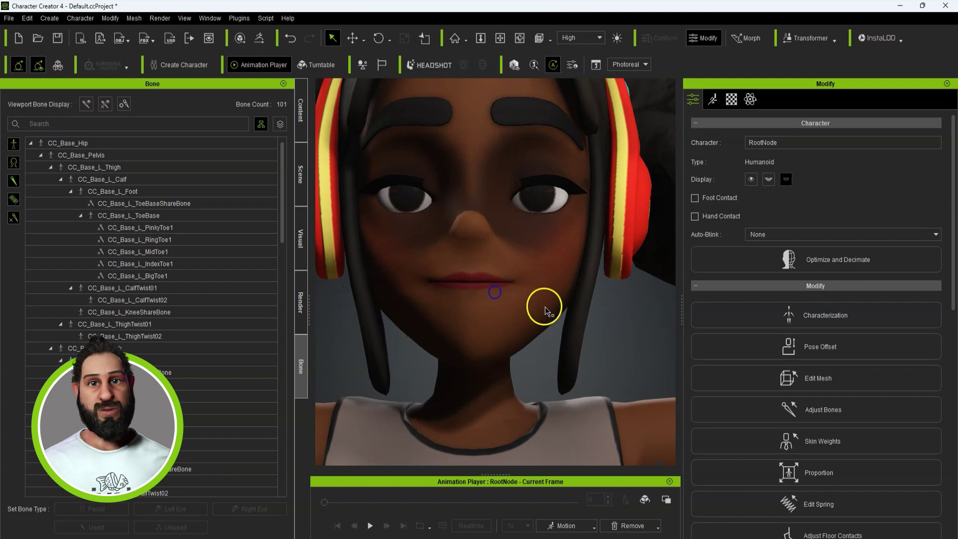
pyautogui.click(855, 447)
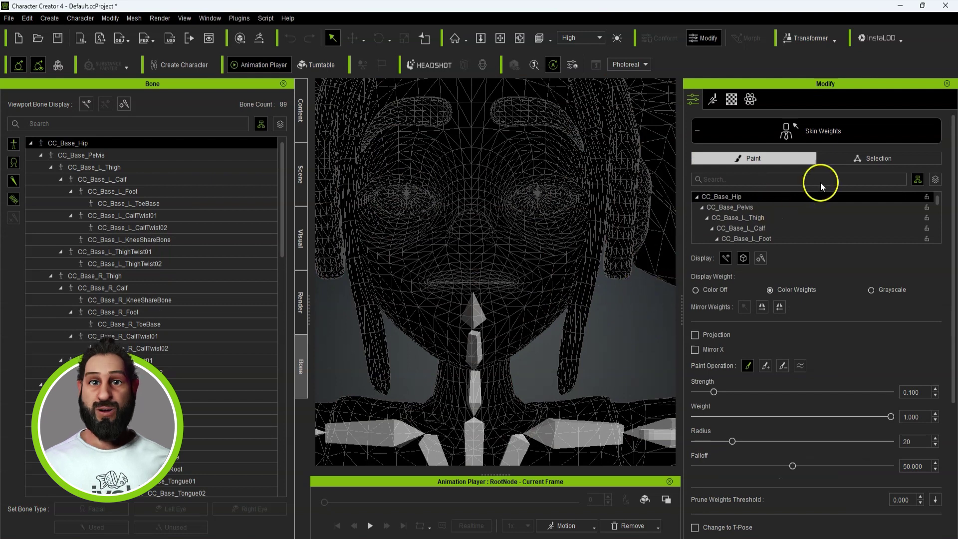
# Step: Try to filter the skin weight bone list by "eye"
pyautogui.write('eye')
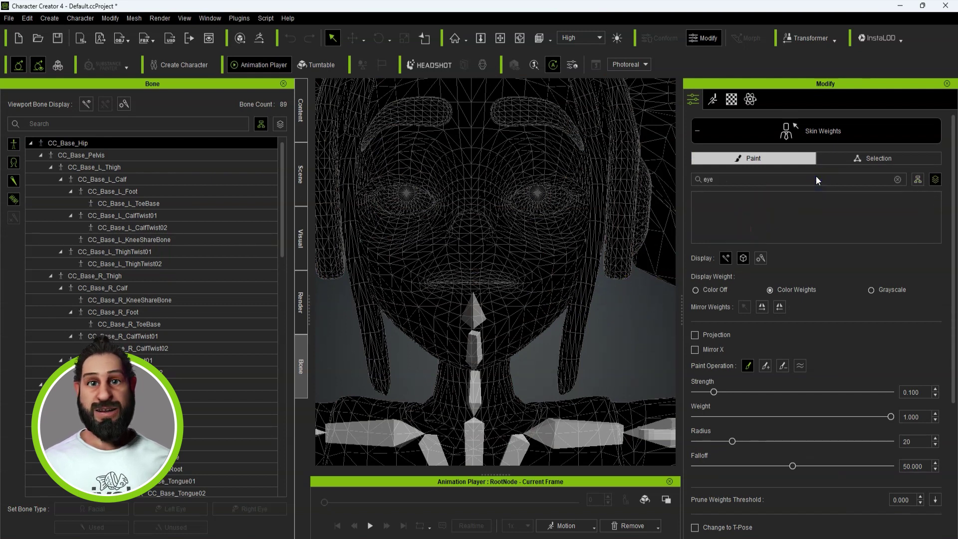
pyautogui.press('BackSpace')
pyautogui.press('BackSpace')
pyautogui.press('BackSpace')
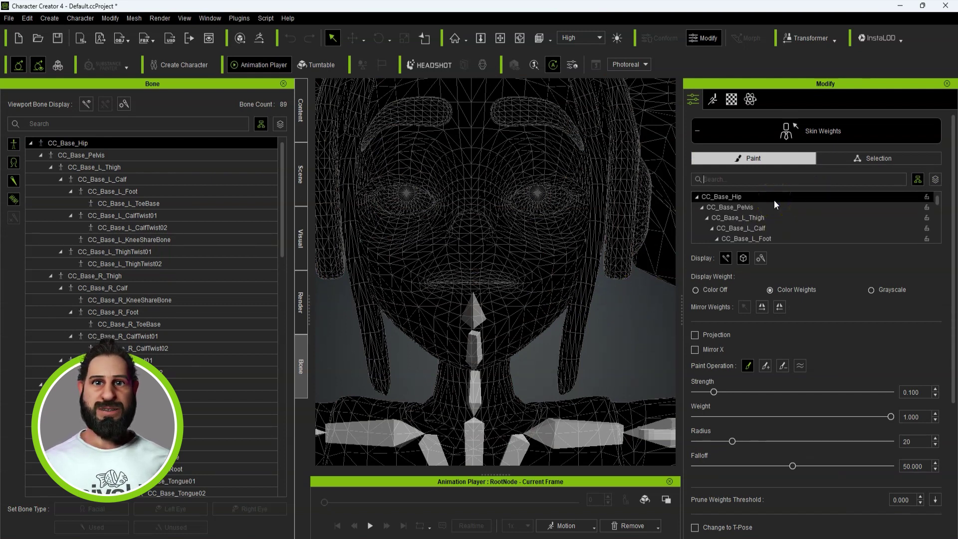
# Step: Choose CC_Base_R_Eye as the bone to weight and select a few vertices on the right eyeball in Selection mode
pyautogui.scroll(-10, 832, 220)
pyautogui.click(792, 227)
pyautogui.moveTo(584, 297); pyautogui.dragTo(441, 309, button='right')
pyautogui.keyDown('alt'); pyautogui.moveTo(441, 308); pyautogui.dragTo(601, 322); pyautogui.keyUp('alt')
pyautogui.keyDown('alt'); pyautogui.moveTo(552, 248); pyautogui.dragTo(571, 248); pyautogui.keyUp('alt')
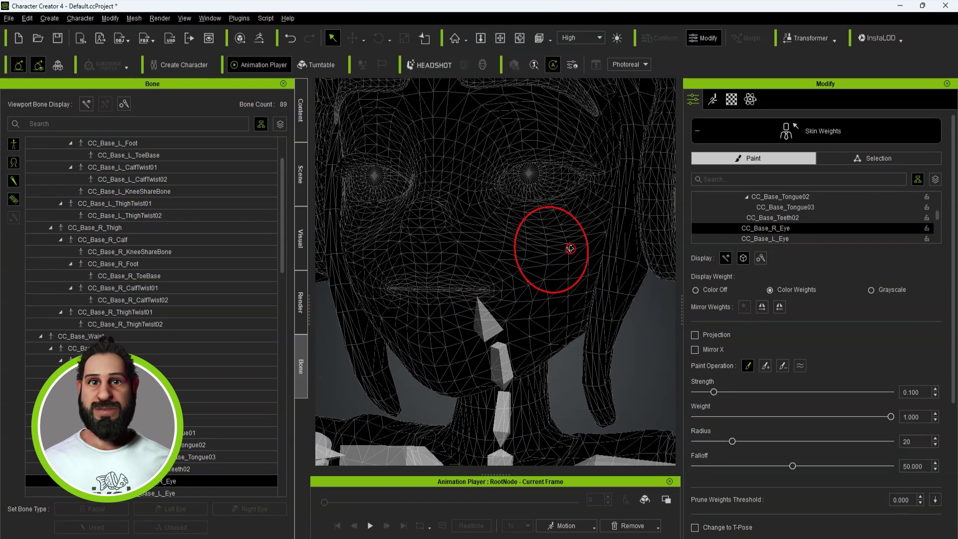
pyautogui.keyDown('alt'); pyautogui.moveTo(570, 249); pyautogui.dragTo(569, 261, button='right'); pyautogui.keyUp('alt')
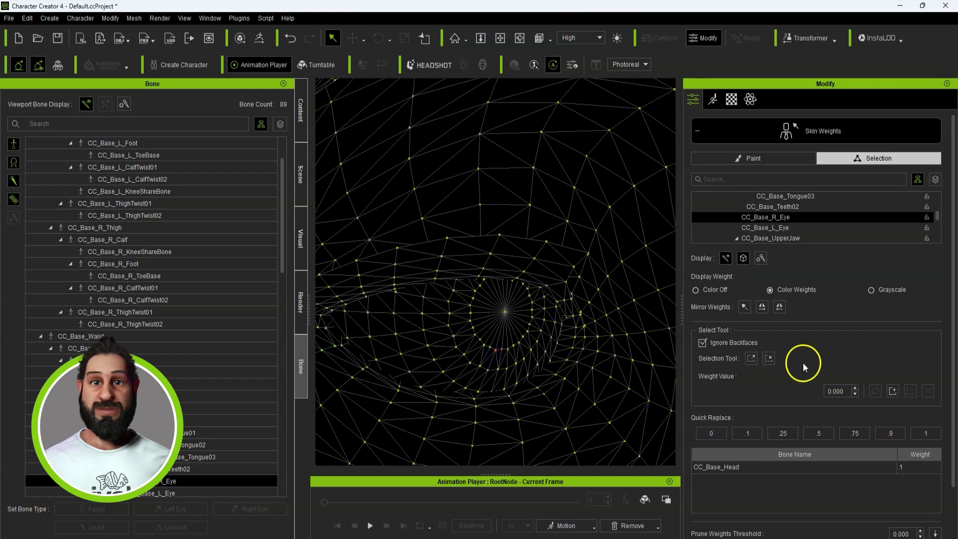
# Step: Expand the selection to the whole right eyeball and set its CC_Base_R_Eye weight to 1
pyautogui.click(752, 358)
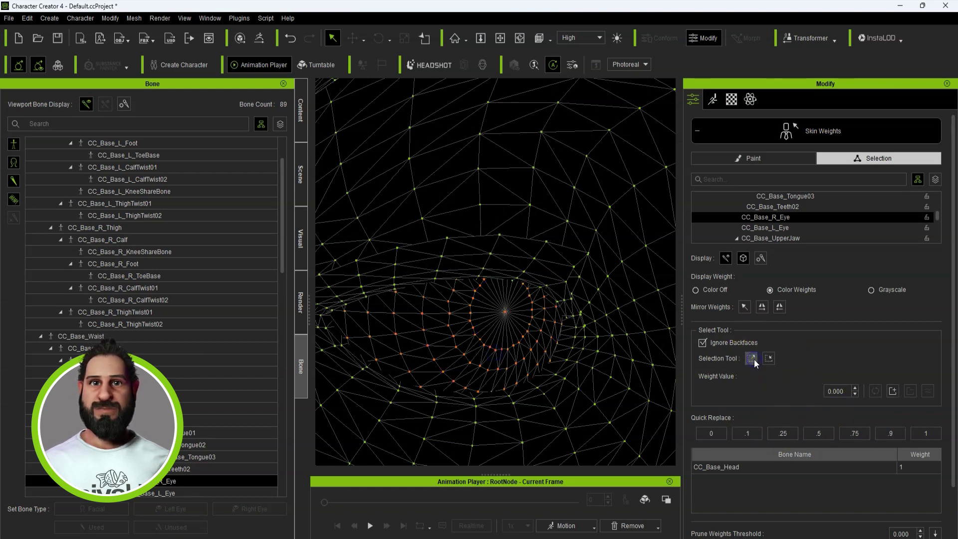
pyautogui.scroll(-3, 524, 341)
pyautogui.scroll(3, 522, 338)
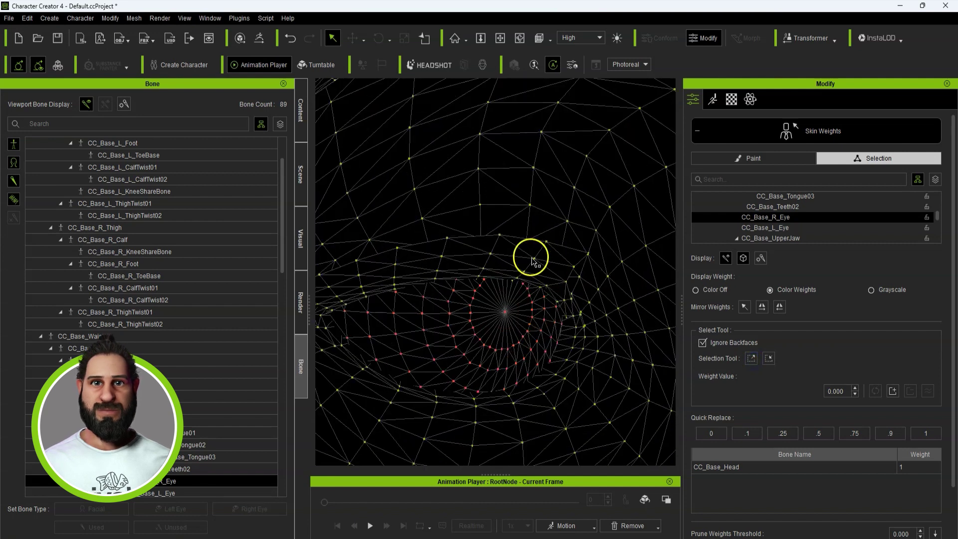
pyautogui.scroll(-1, 531, 321)
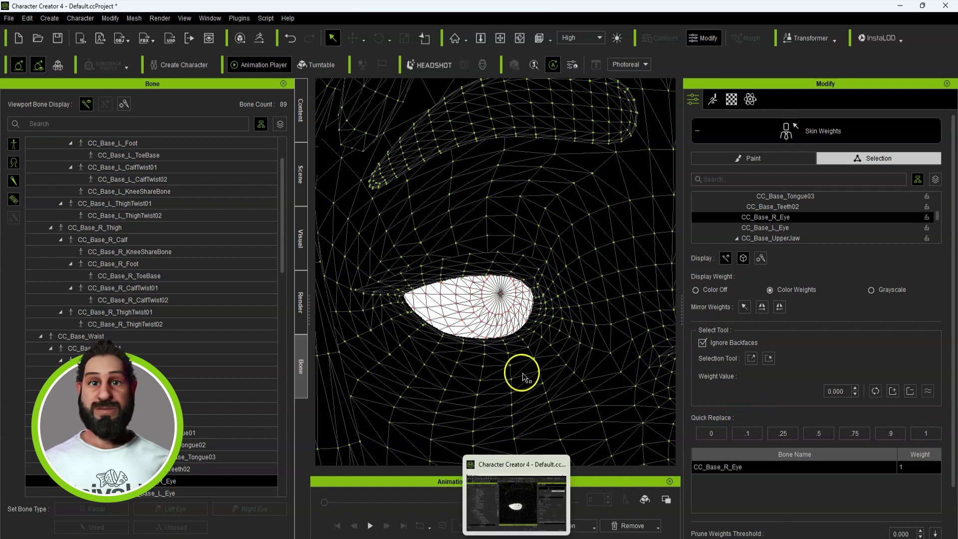
# Step: Select the whole left eyeball's vertices and set their CC_Base_L_Eye weight to 1
pyautogui.keyDown('alt'); pyautogui.moveTo(605, 343); pyautogui.dragTo(469, 343); pyautogui.keyUp('alt')
pyautogui.moveTo(570, 357); pyautogui.dragTo(474, 344, button='middle')
pyautogui.moveTo(594, 339); pyautogui.dragTo(528, 336, button='right')
pyautogui.click(577, 301)
pyautogui.click(579, 302)
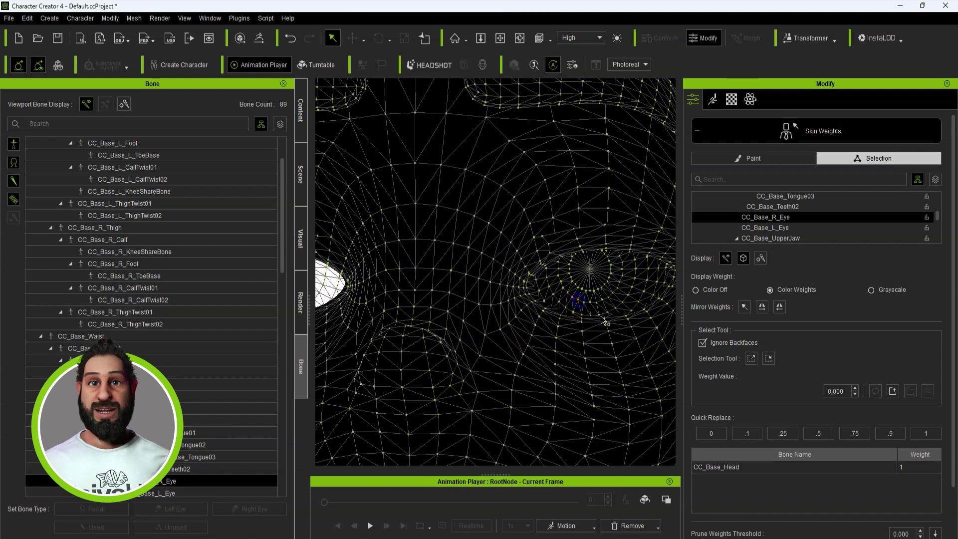
pyautogui.click(752, 358)
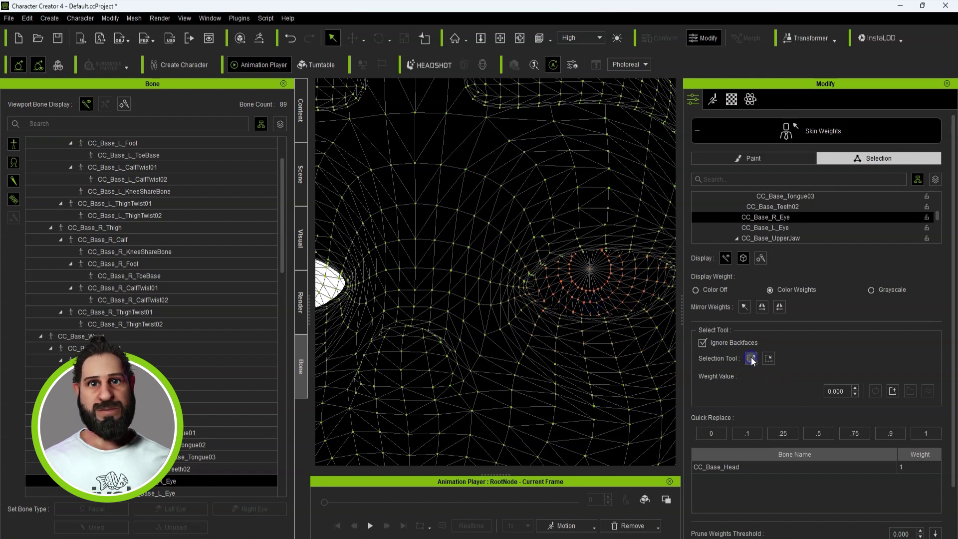
pyautogui.click(795, 228)
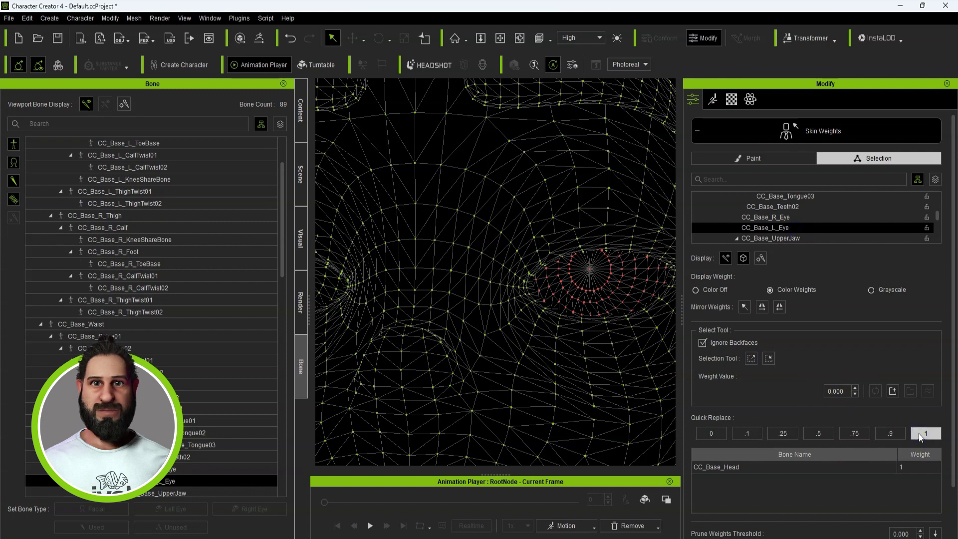
pyautogui.click(919, 434)
# Step: Select the lower face vertices from the bottom lip to the chin and set their CC_Base_L_Eye weight to 1
pyautogui.keyDown('alt'); pyautogui.moveTo(536, 356); pyautogui.dragTo(370, 367, button='right'); pyautogui.keyUp('alt')
pyautogui.keyDown('alt'); pyautogui.moveTo(370, 367); pyautogui.dragTo(421, 215); pyautogui.keyUp('alt')
pyautogui.keyDown('alt'); pyautogui.moveTo(464, 284); pyautogui.dragTo(477, 364, button='right'); pyautogui.keyUp('alt')
pyautogui.keyDown('alt'); pyautogui.moveTo(477, 364); pyautogui.dragTo(507, 331); pyautogui.keyUp('alt')
pyautogui.keyDown('alt'); pyautogui.moveTo(507, 331); pyautogui.dragTo(508, 329, button='right'); pyautogui.keyUp('alt')
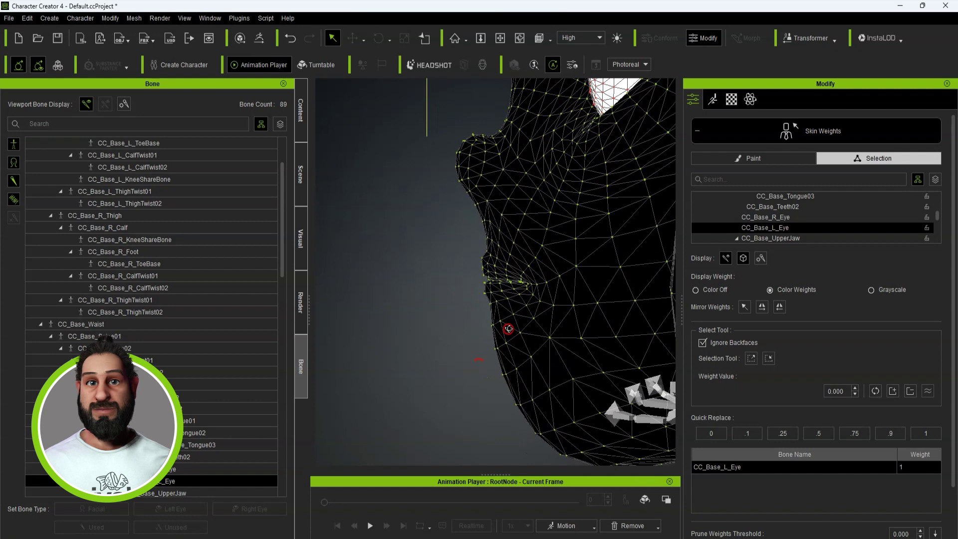
pyautogui.click(501, 331)
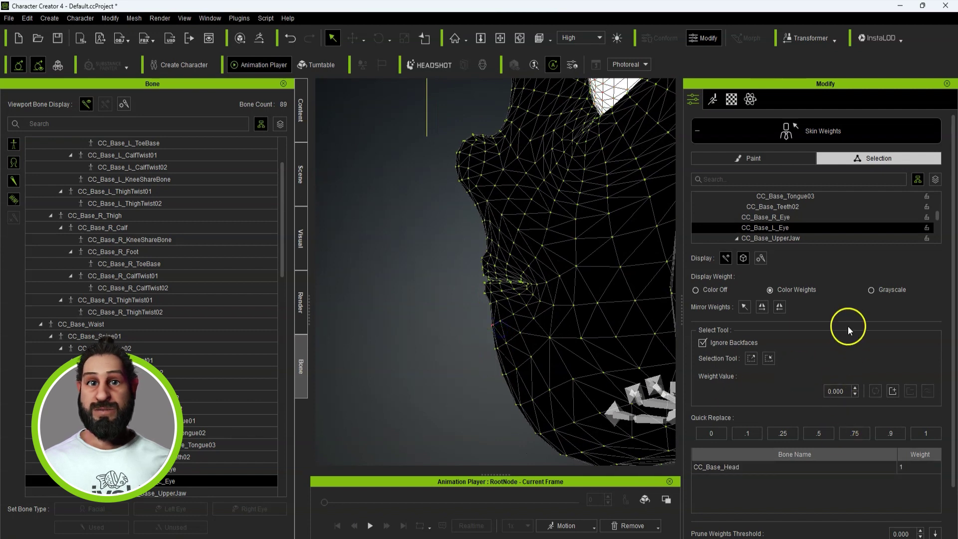
pyautogui.click(753, 359)
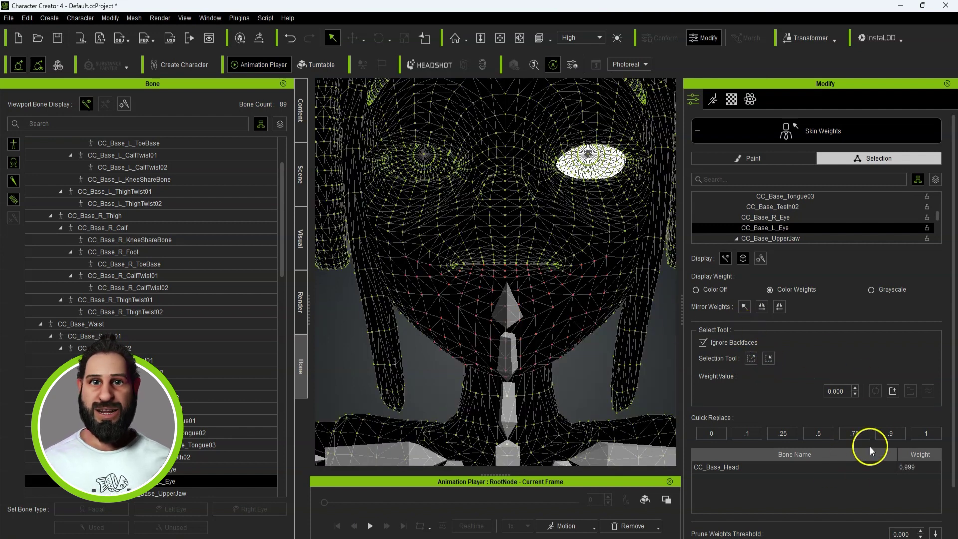
pyautogui.click(927, 435)
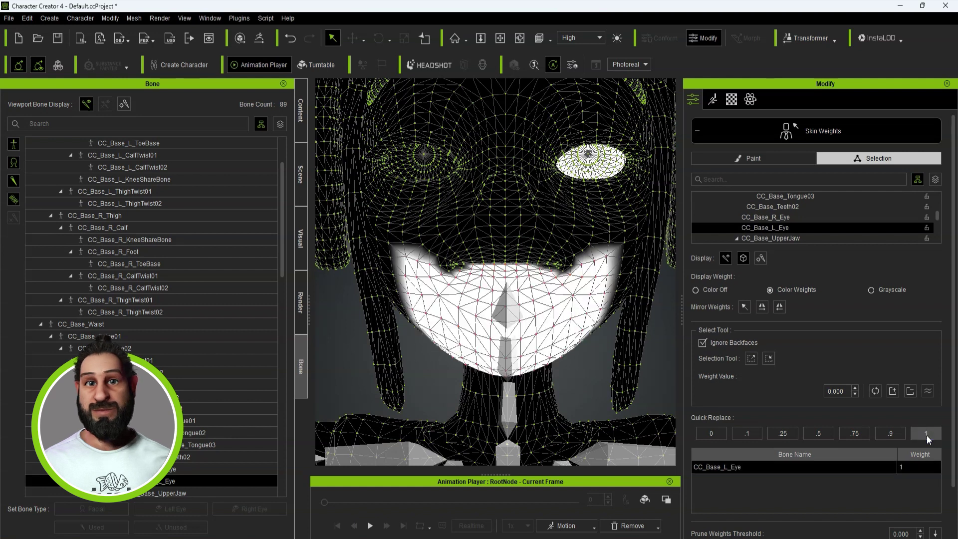
# Step: Select the bottom lip vertices, expand the selection twice and set their CC_Base_L_Eye weight to 1
pyautogui.click(781, 160)
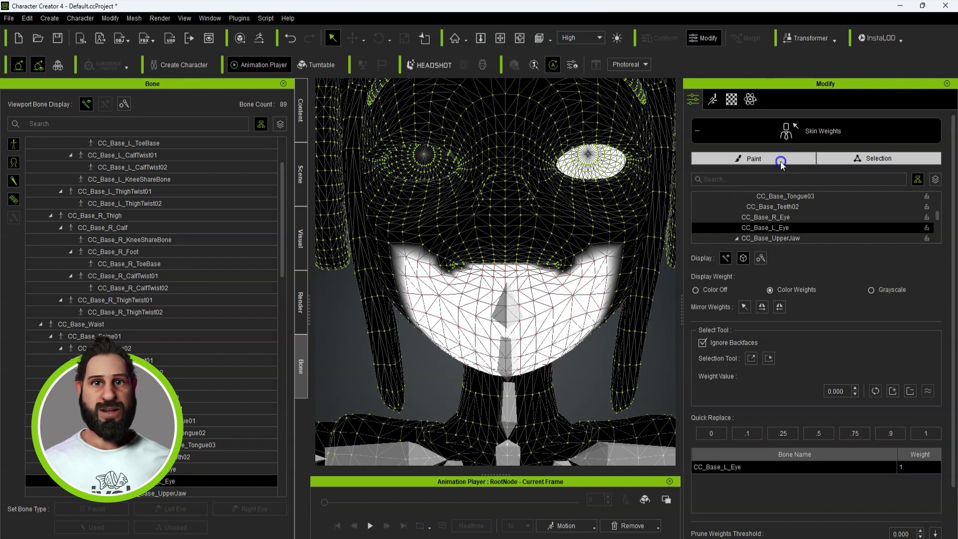
pyautogui.click(868, 158)
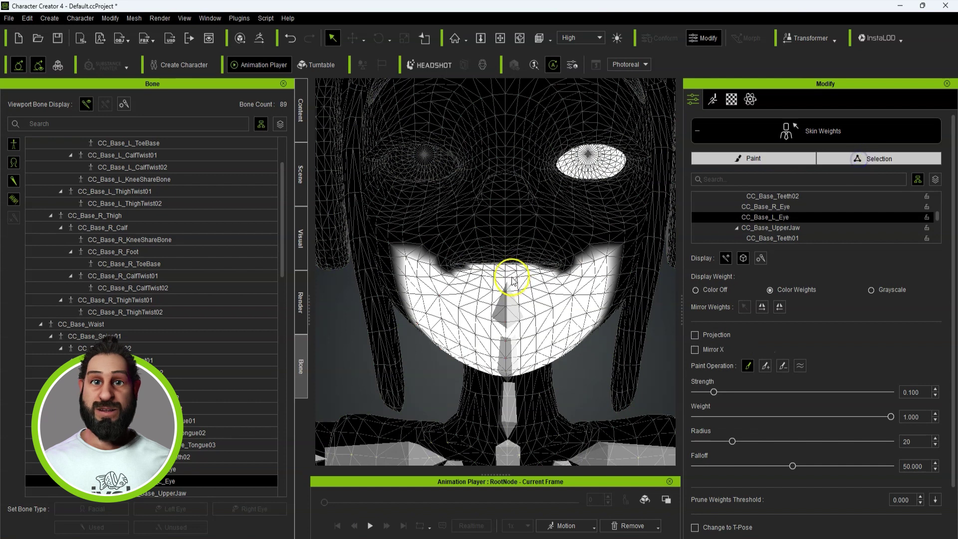
pyautogui.scroll(3, 517, 272)
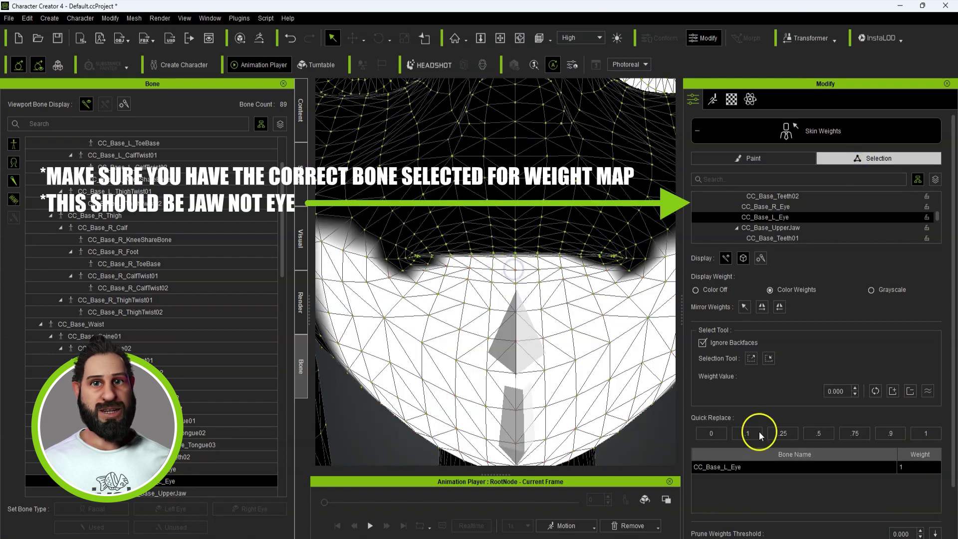
pyautogui.click(751, 359)
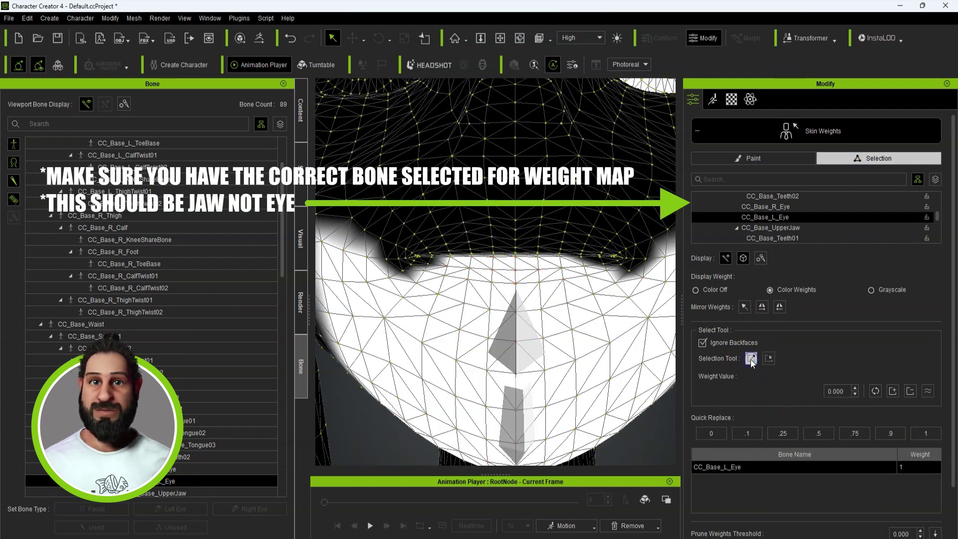
pyautogui.click(750, 361)
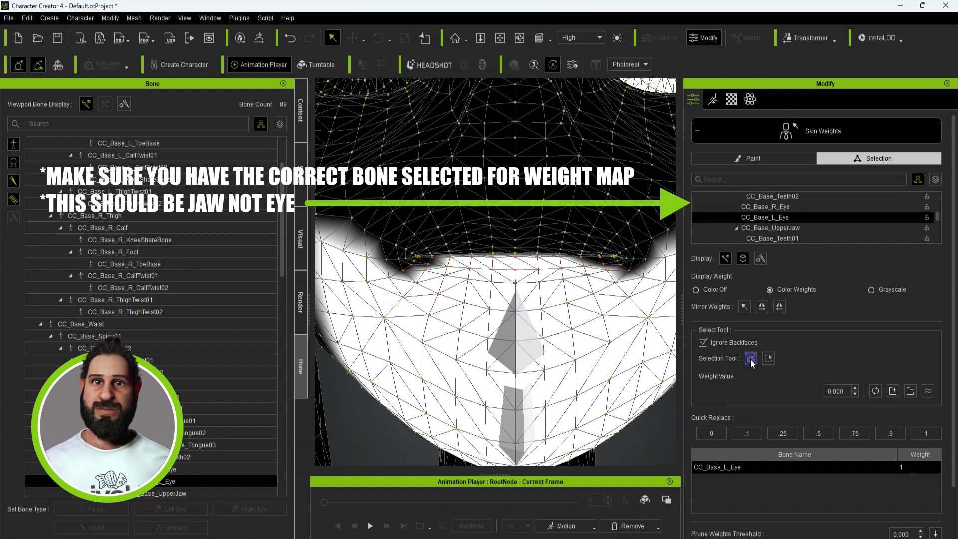
pyautogui.click(922, 433)
pyautogui.scroll(-3, 499, 305)
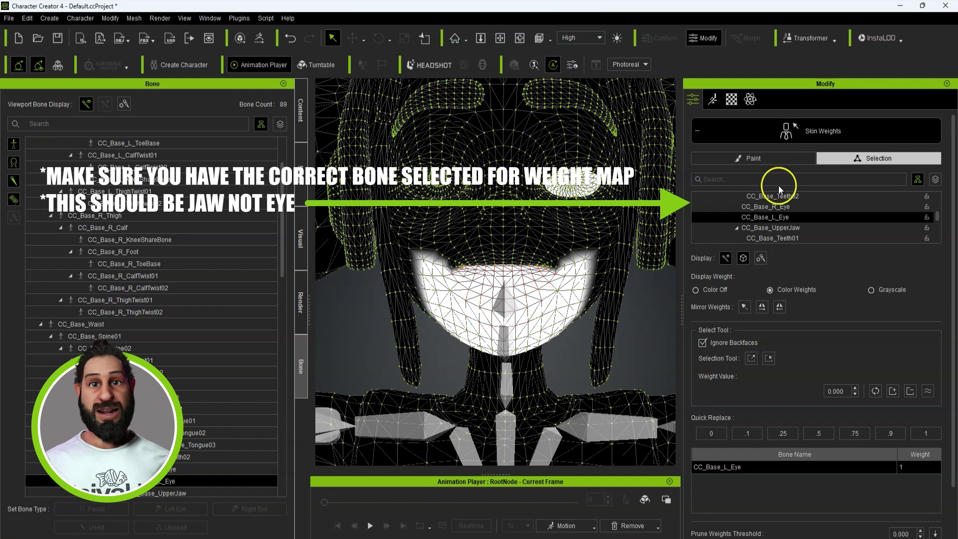
# Step: Switch to Paint mode with the Smooth operation and enable Mirror X
pyautogui.click(744, 158)
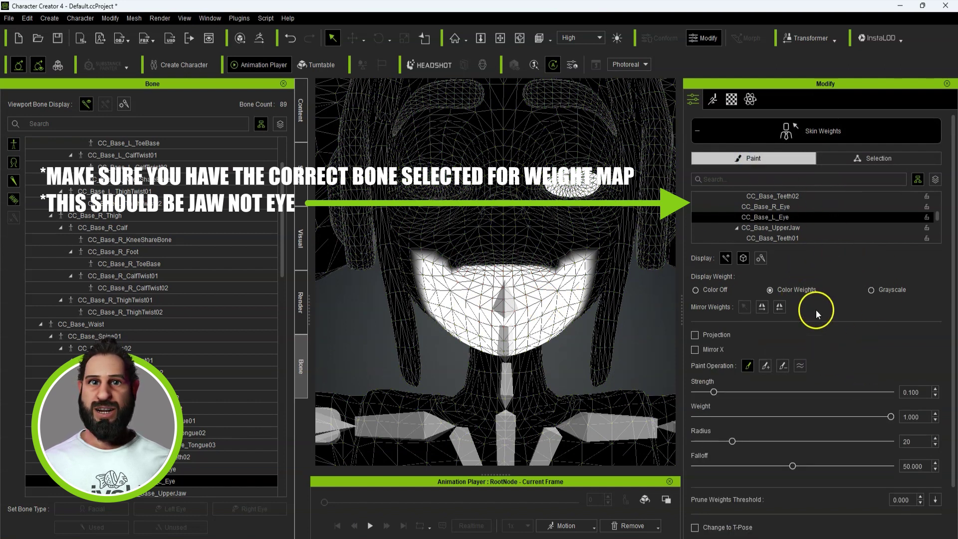
pyautogui.click(799, 368)
pyautogui.click(695, 349)
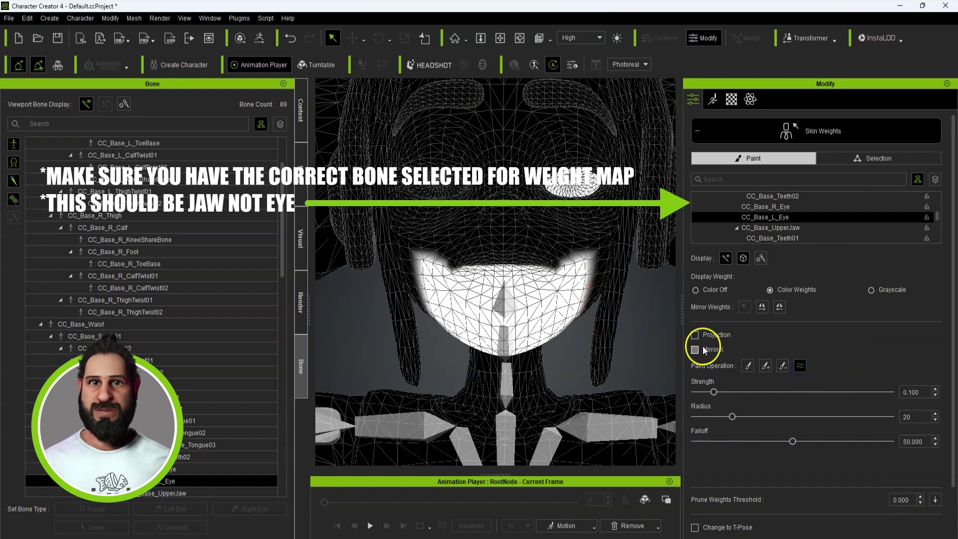
# Step: Smooth the painted CC_Base_L_Eye weights across the lower face, cheeks, jawline and upper neck
pyautogui.moveTo(643, 379); pyautogui.dragTo(664, 373, button='right')
pyautogui.moveTo(610, 272)
pyautogui.mouseDown()
pyautogui.moveTo(601, 283)
pyautogui.moveTo(615, 324)
pyautogui.moveTo(603, 342)
pyautogui.mouseUp()
pyautogui.moveTo(645, 363); pyautogui.dragTo(729, 360, button='right')
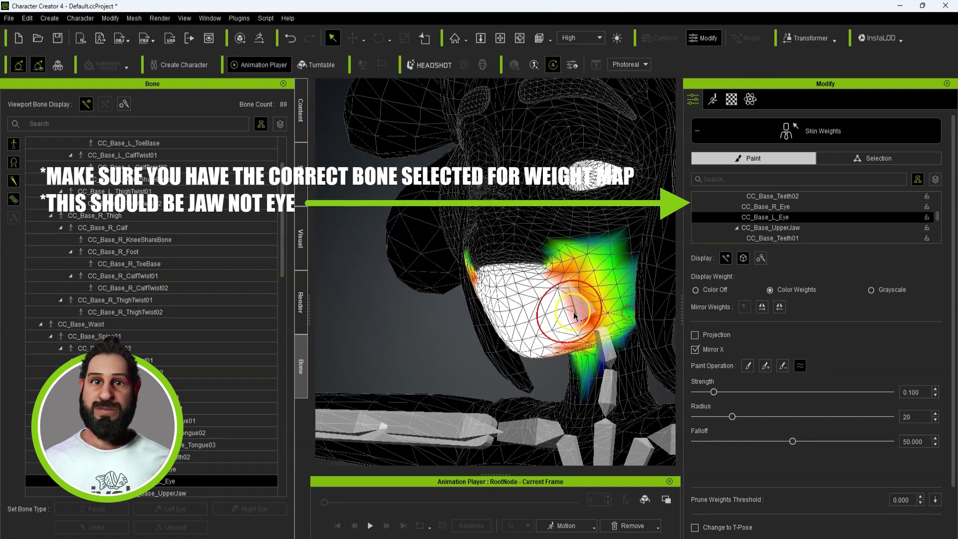
pyautogui.click(765, 365)
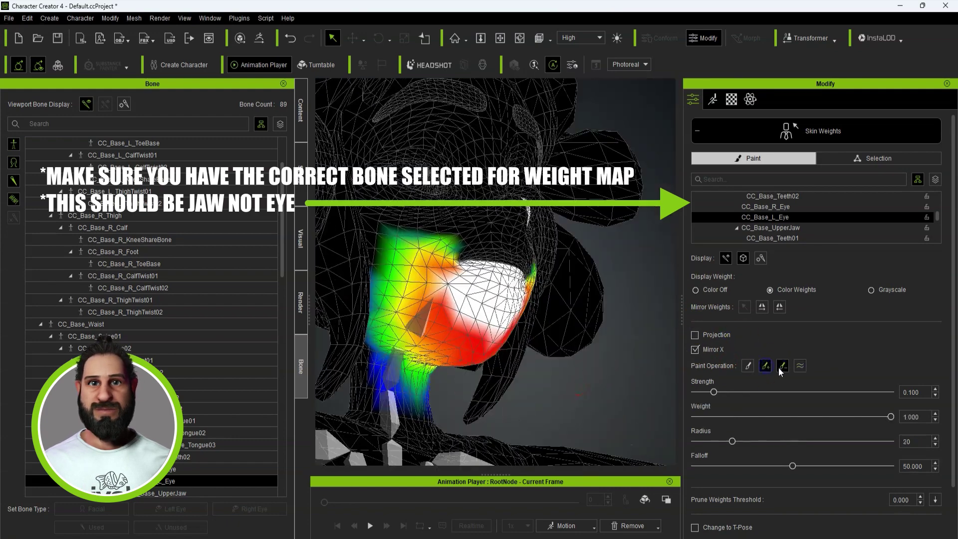
pyautogui.click(782, 366)
pyautogui.moveTo(629, 370)
pyautogui.mouseDown(button='right')
pyautogui.moveTo(564, 367)
pyautogui.moveTo(616, 370)
pyautogui.mouseUp(button='right')
pyautogui.click(801, 366)
pyautogui.moveTo(549, 294)
pyautogui.mouseDown()
pyautogui.moveTo(516, 320)
pyautogui.moveTo(453, 311)
pyautogui.mouseUp()
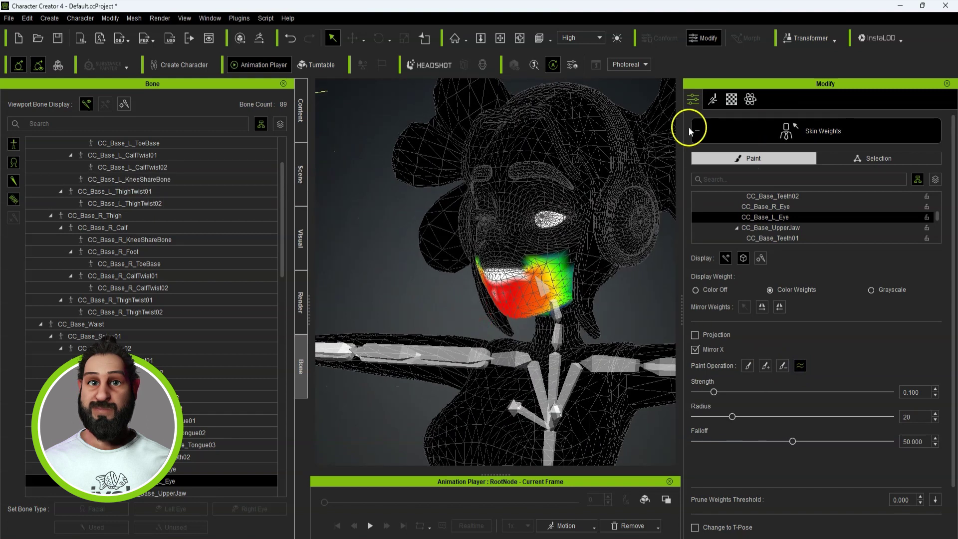
# Step: Leave skin weight editing and show the Face bones in Proportion
pyautogui.click(697, 131)
pyautogui.click(697, 132)
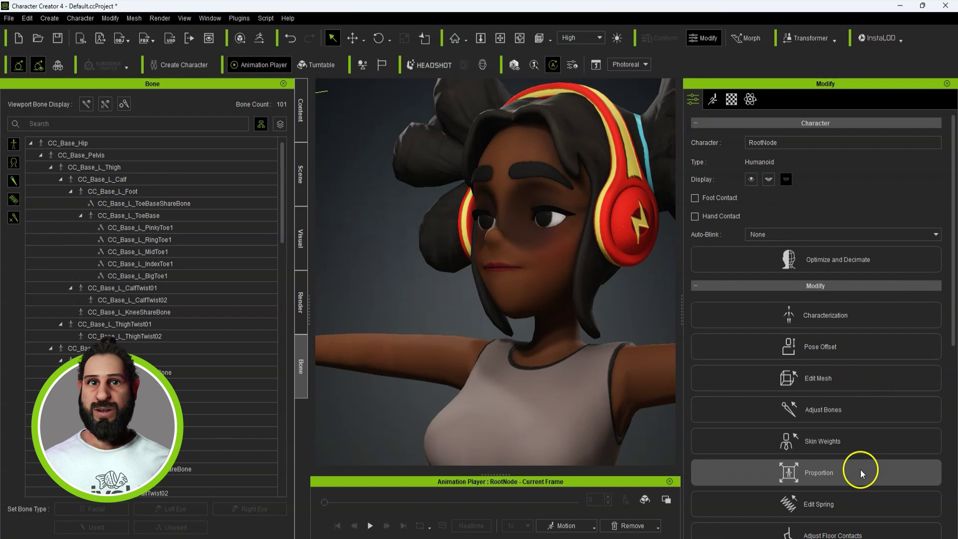
pyautogui.click(845, 481)
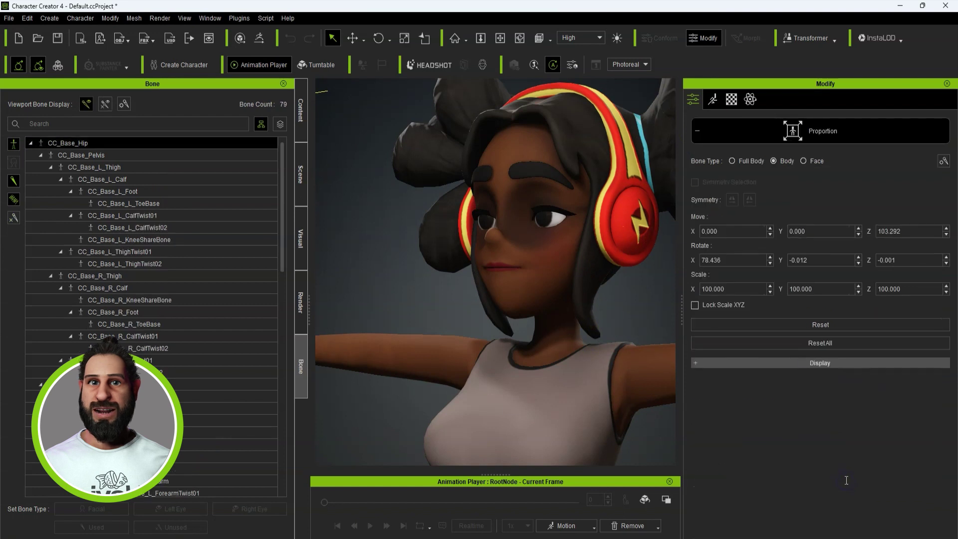
pyautogui.click(804, 161)
pyautogui.scroll(5, 538, 316)
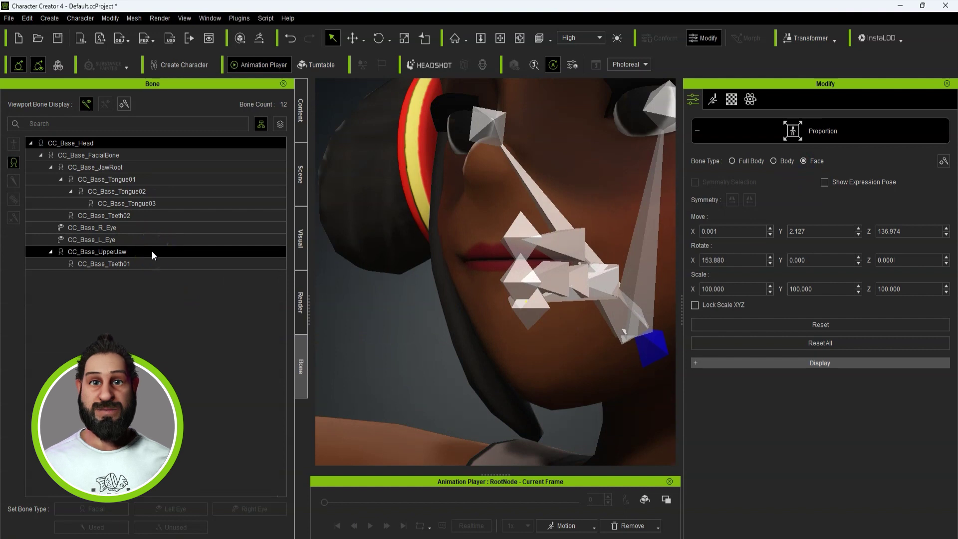
# Step: Rotate the CC_Base_JawRoot bone to test how the jaw deforms
pyautogui.click(141, 168)
pyautogui.click(352, 38)
pyautogui.click(378, 38)
pyautogui.moveTo(577, 407); pyautogui.dragTo(526, 418, button='right')
pyautogui.moveTo(565, 266); pyautogui.dragTo(568, 275)
pyautogui.moveTo(548, 300); pyautogui.dragTo(586, 306, button='right')
pyautogui.moveTo(577, 280); pyautogui.dragTo(578, 277)
pyautogui.moveTo(601, 316); pyautogui.dragTo(544, 322, button='middle')
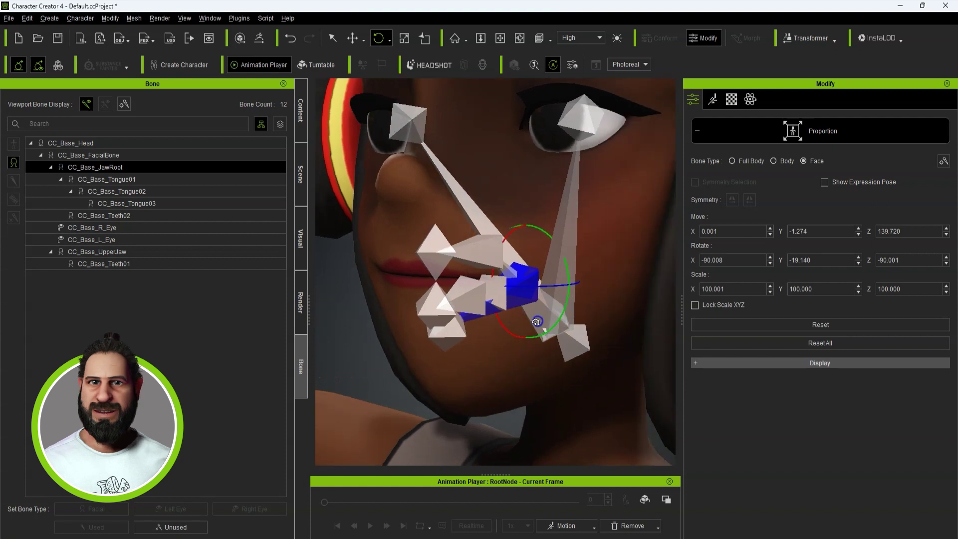
# Step: Rotate the CC_Base_L_Eye bone to test the eye movement, and undo the rotation
pyautogui.scroll(-5, 545, 320)
pyautogui.click(542, 190)
pyautogui.moveTo(542, 195); pyautogui.dragTo(599, 218, button='right')
pyautogui.moveTo(564, 187)
pyautogui.mouseDown()
pyautogui.moveTo(594, 180)
pyautogui.moveTo(574, 188)
pyautogui.mouseUp()
pyautogui.hotkey('ctrl', 'z')
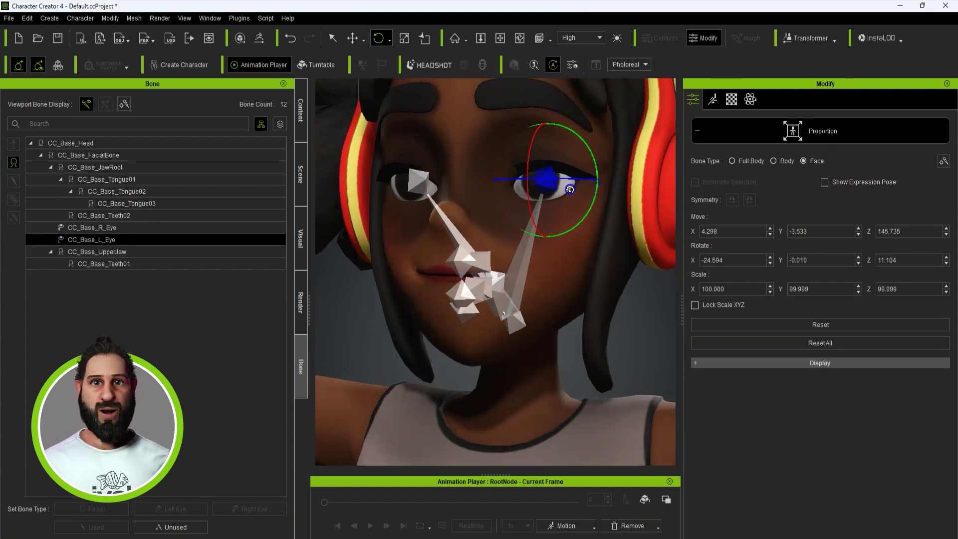
# Step: Return to Skin Weights, filter the bones by "jaw" and choose CC_Base_JawRoot as the bone to weight
pyautogui.click(699, 132)
pyautogui.moveTo(545, 336); pyautogui.dragTo(457, 344, button='right')
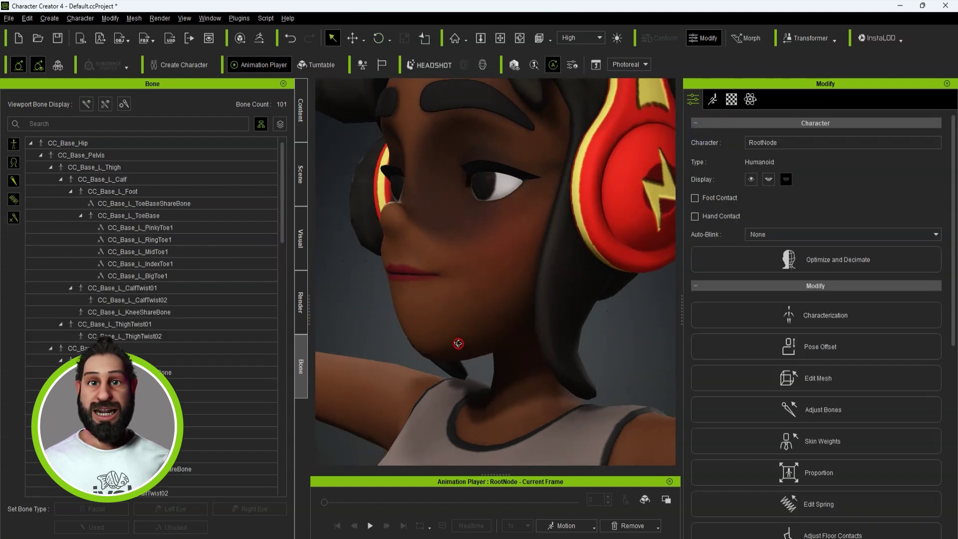
pyautogui.moveTo(458, 345); pyautogui.dragTo(491, 341, button='middle')
pyautogui.moveTo(491, 342); pyautogui.dragTo(482, 350, button='right')
pyautogui.click(502, 343)
pyautogui.click(837, 448)
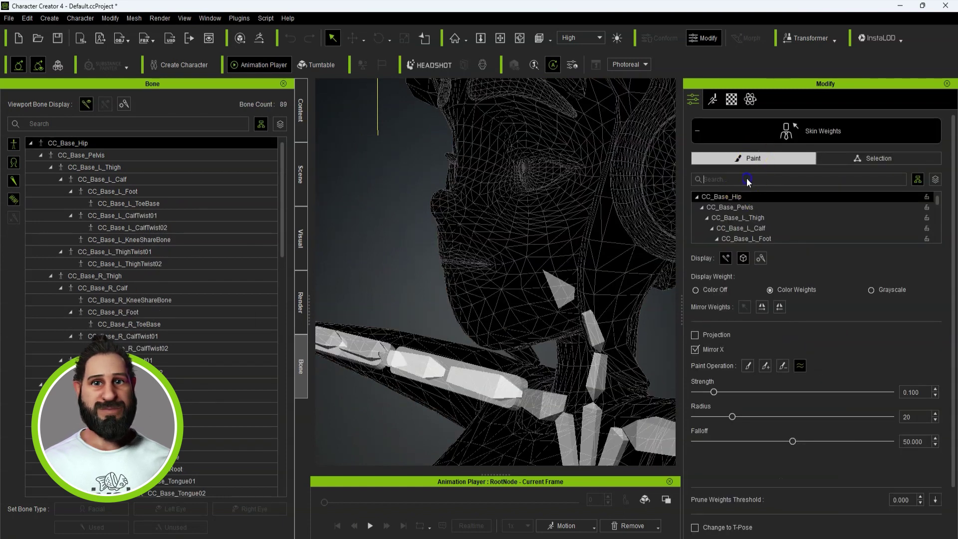
pyautogui.click(747, 178)
pyautogui.write('jaw')
pyautogui.click(752, 199)
pyautogui.click(753, 199)
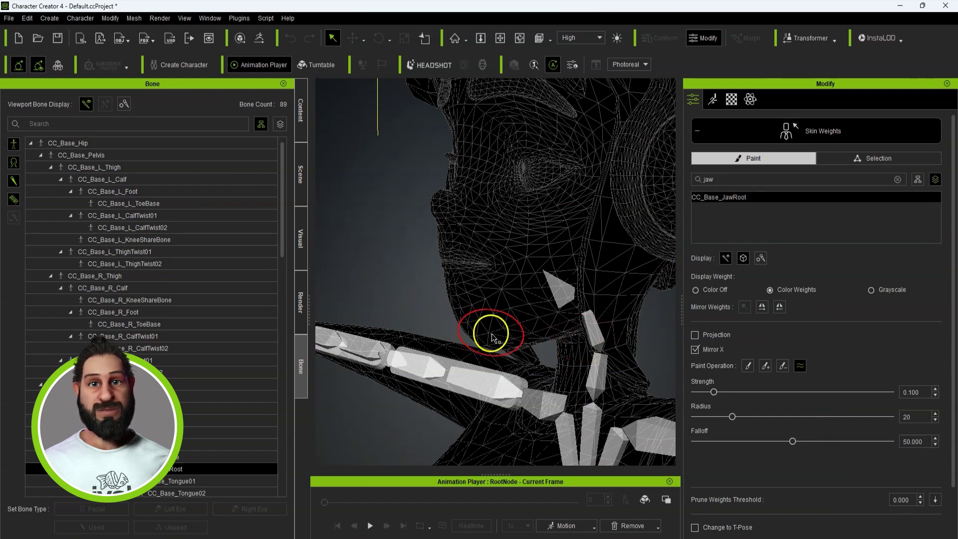
# Step: Select the lower face vertices from the bottom lip to the chin, expand the selection and set their CC_Base_JawRoot weight to 1
pyautogui.moveTo(492, 336); pyautogui.dragTo(457, 340, button='right')
pyautogui.scroll(5, 419, 336)
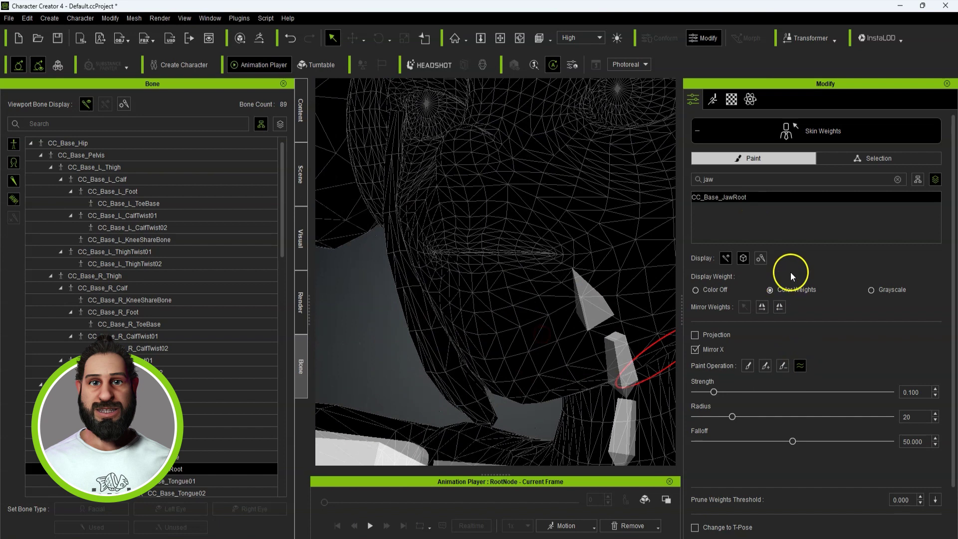
pyautogui.click(875, 159)
pyautogui.click(469, 266)
pyautogui.moveTo(463, 286); pyautogui.dragTo(555, 317, button='right')
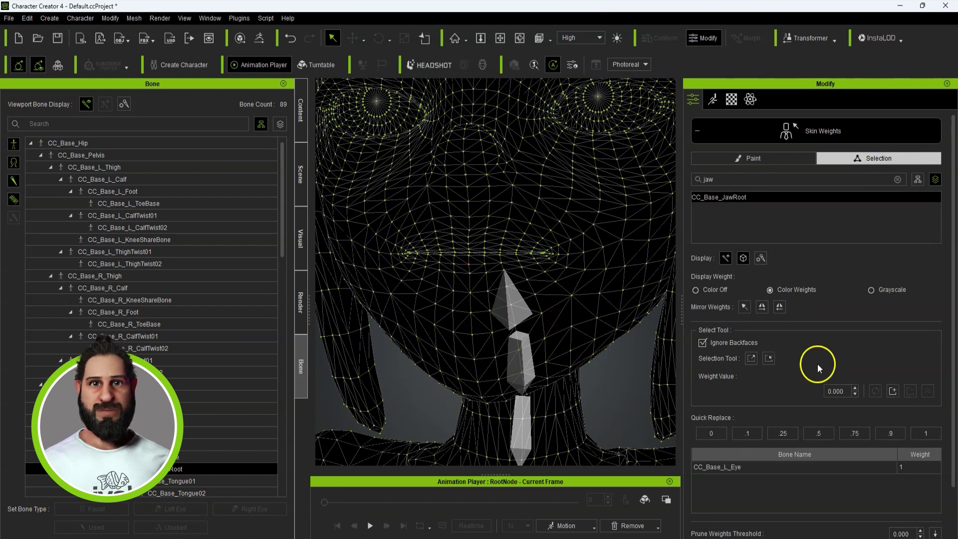
pyautogui.click(751, 358)
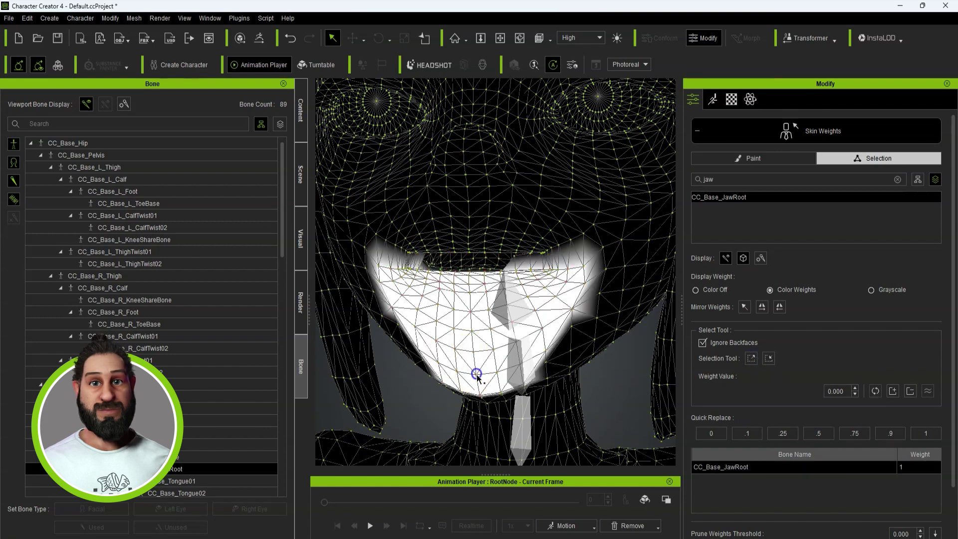
# Step: Select the remaining unweighted bottom lip vertices and set their CC_Base_JawRoot weight to 1
pyautogui.moveTo(574, 407); pyautogui.dragTo(544, 320, button='right')
pyautogui.scroll(5, 551, 217)
pyautogui.click(505, 257)
pyautogui.moveTo(505, 256); pyautogui.dragTo(466, 283, button='right')
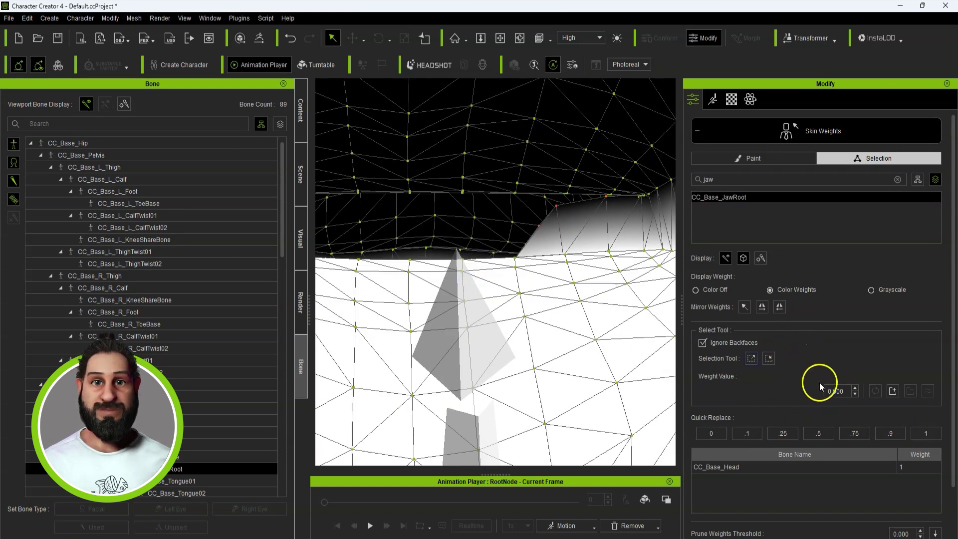
pyautogui.click(925, 434)
pyautogui.moveTo(517, 317); pyautogui.dragTo(435, 295, button='right')
pyautogui.scroll(-7, 590, 323)
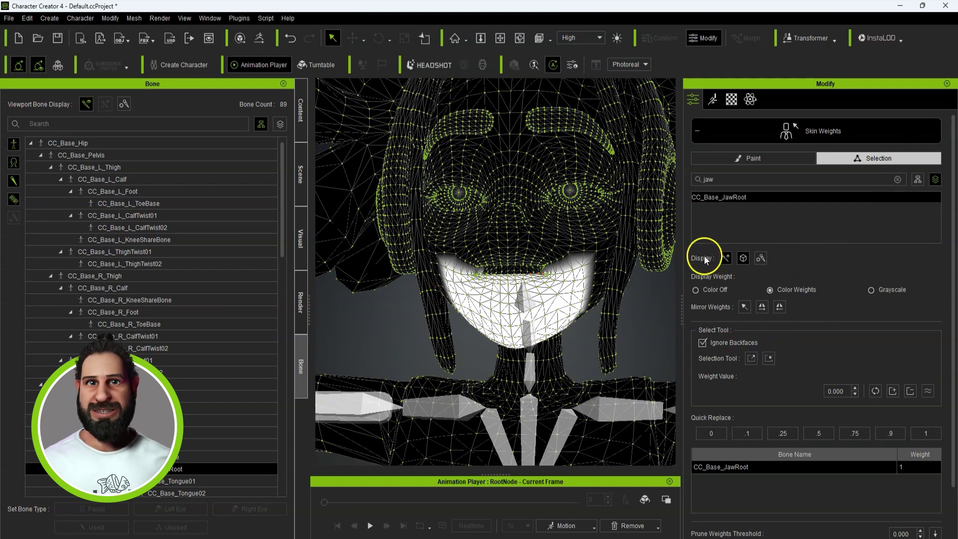
# Step: Paint with the Smooth operation to soften the CC_Base_JawRoot weights across the cheeks, mouth corners and under the chin
pyautogui.click(761, 160)
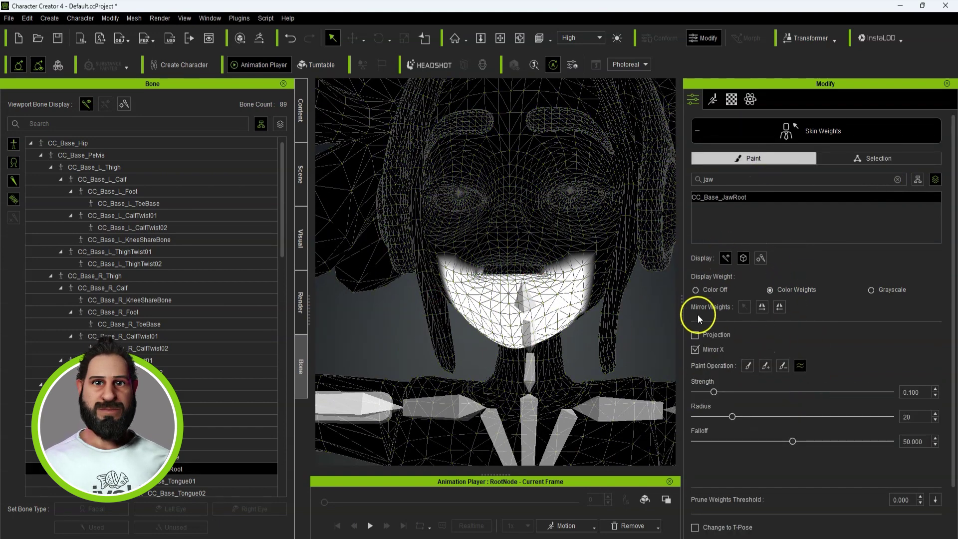
pyautogui.scroll(3, 610, 331)
pyautogui.moveTo(648, 268)
pyautogui.mouseDown()
pyautogui.moveTo(649, 299)
pyautogui.moveTo(607, 252)
pyautogui.moveTo(572, 265)
pyautogui.mouseUp()
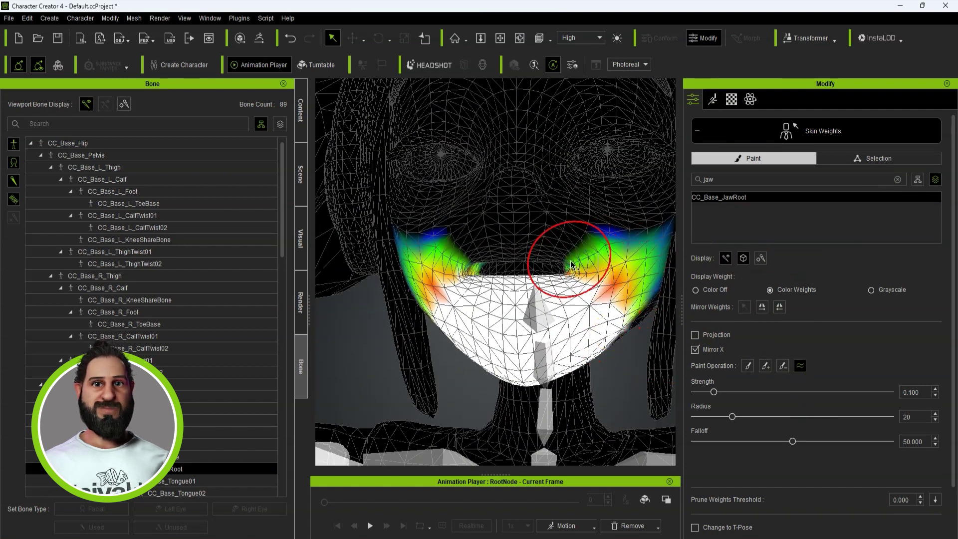
pyautogui.moveTo(625, 289); pyautogui.dragTo(605, 285)
pyautogui.moveTo(605, 285)
pyautogui.mouseDown(button='right')
pyautogui.moveTo(512, 367)
pyautogui.moveTo(624, 283)
pyautogui.moveTo(480, 187)
pyautogui.mouseUp(button='right')
pyautogui.moveTo(480, 186); pyautogui.dragTo(487, 212)
pyautogui.moveTo(488, 212)
pyautogui.mouseDown(button='right')
pyautogui.moveTo(757, 246)
pyautogui.moveTo(499, 224)
pyautogui.mouseUp(button='right')
# Step: Subtract CC_Base_JawRoot weight above the mouth and switch the paint operation back to Smooth
pyautogui.click(782, 366)
pyautogui.moveTo(490, 133); pyautogui.dragTo(545, 175, button='right')
pyautogui.moveTo(535, 150); pyautogui.dragTo(489, 133)
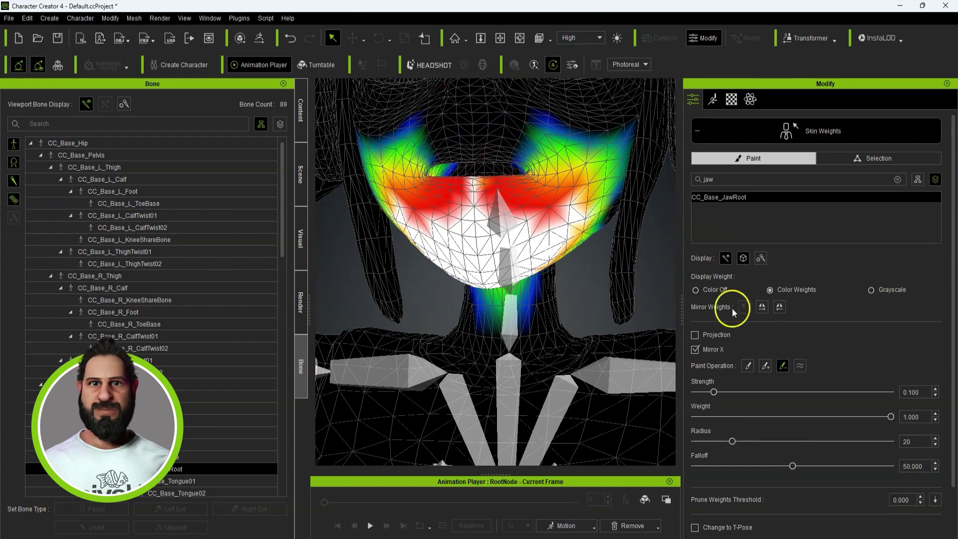
pyautogui.click(801, 366)
pyautogui.moveTo(664, 331); pyautogui.dragTo(492, 271, button='right')
pyautogui.scroll(-5, 492, 272)
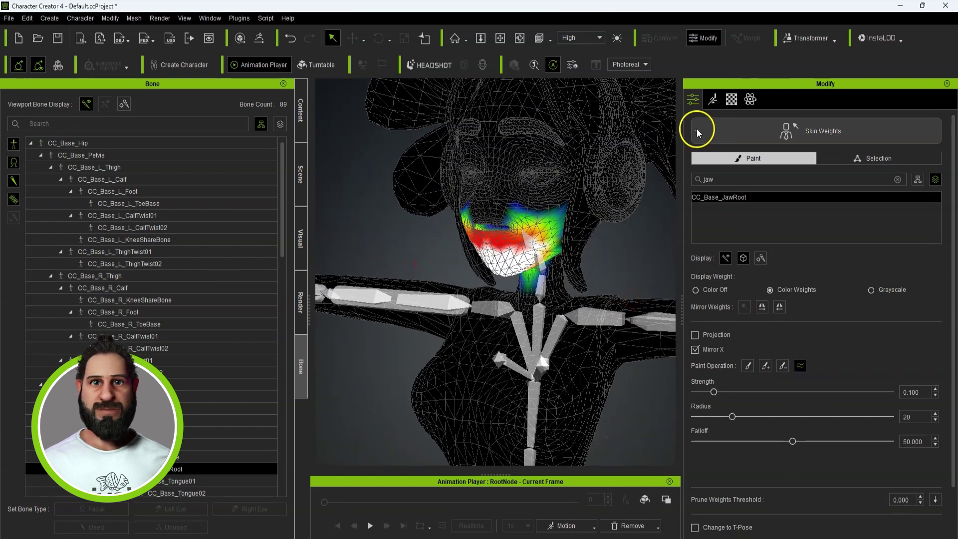
# Step: Clear the bone search, check the CC_Base_R_Eye weight map and select CC_Base_L_Eye
pyautogui.click(897, 180)
pyautogui.scroll(-8, 818, 223)
pyautogui.scroll(-6, 818, 223)
pyautogui.click(784, 217)
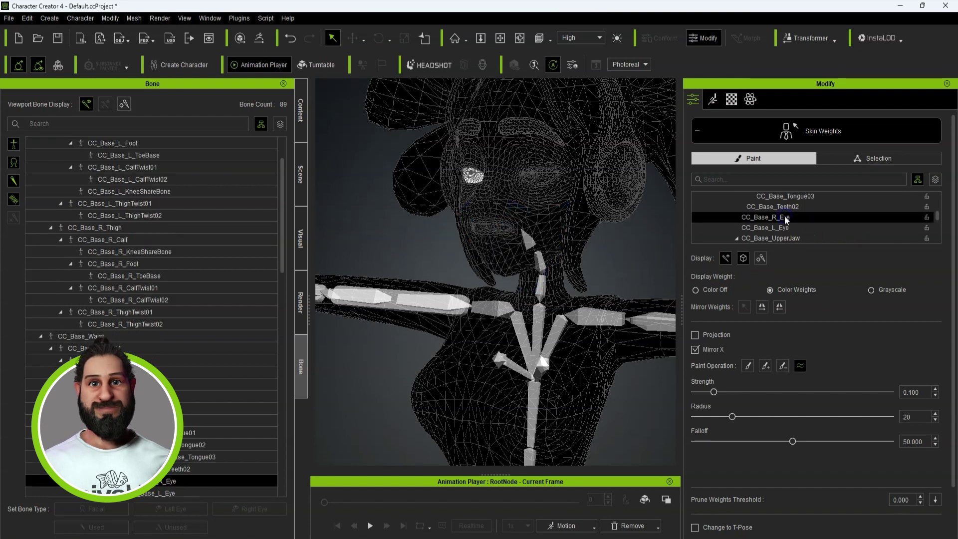
pyautogui.click(781, 228)
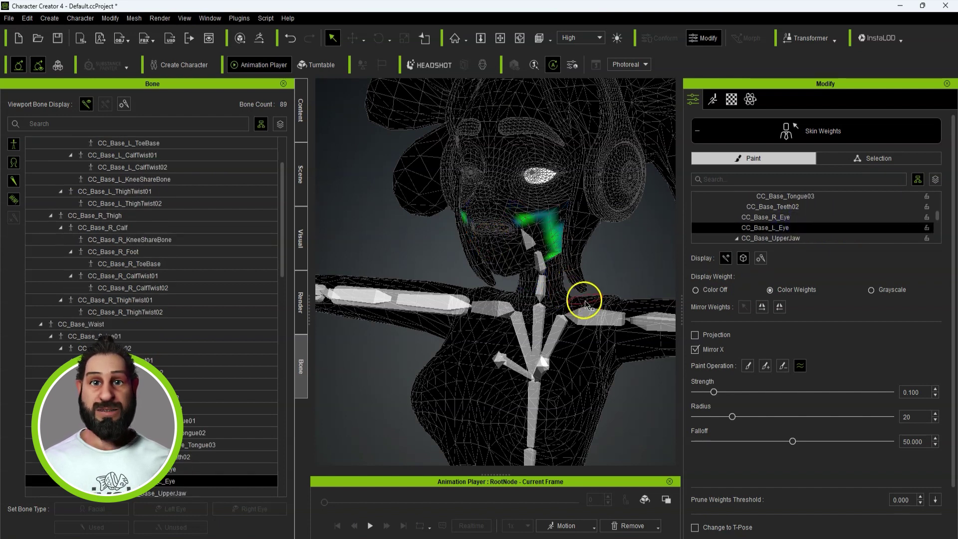
# Step: Turn off Ignore Backfaces, box-select the face and neck vertices below the eyes and set their CC_Base_L_Eye weight to 0
pyautogui.moveTo(577, 289); pyautogui.dragTo(529, 297, button='right')
pyautogui.scroll(3, 529, 297)
pyautogui.click(876, 158)
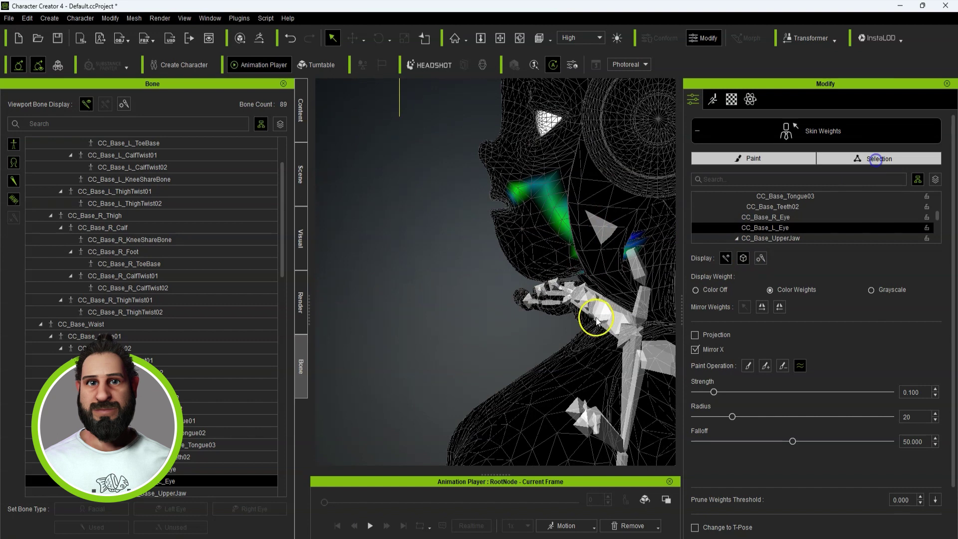
pyautogui.moveTo(429, 254); pyautogui.dragTo(398, 247, button='right')
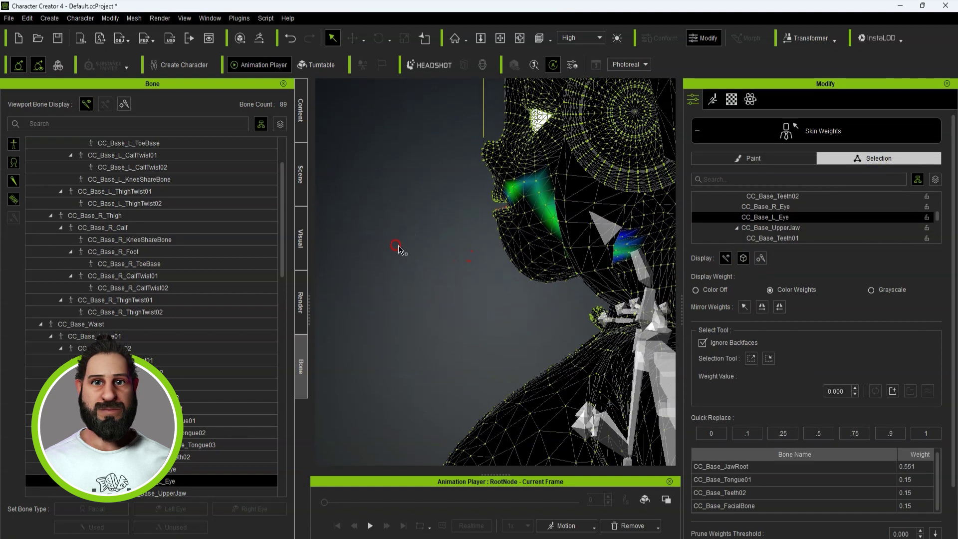
pyautogui.click(703, 344)
pyautogui.moveTo(414, 332); pyautogui.dragTo(676, 156)
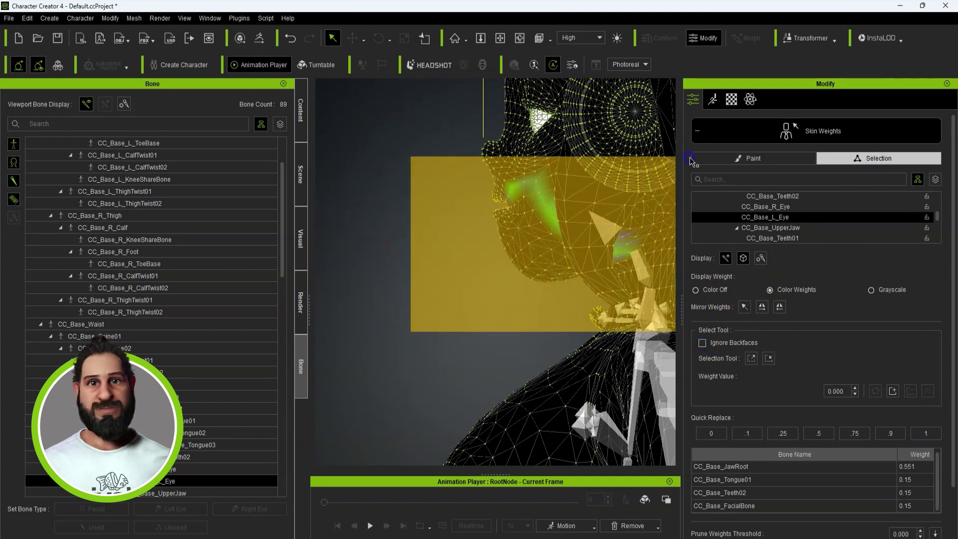
pyautogui.click(709, 430)
pyautogui.click(433, 306)
pyautogui.moveTo(432, 306)
pyautogui.mouseDown(button='right')
pyautogui.moveTo(901, 375)
pyautogui.moveTo(815, 323)
pyautogui.moveTo(763, 327)
pyautogui.mouseUp(button='right')
pyautogui.scroll(1, 603, 322)
# Step: Leave Skin Weights, open Proportion for the face bones, and rotate CC_Base_JawRoot to about -25.5 on Y
pyautogui.click(697, 131)
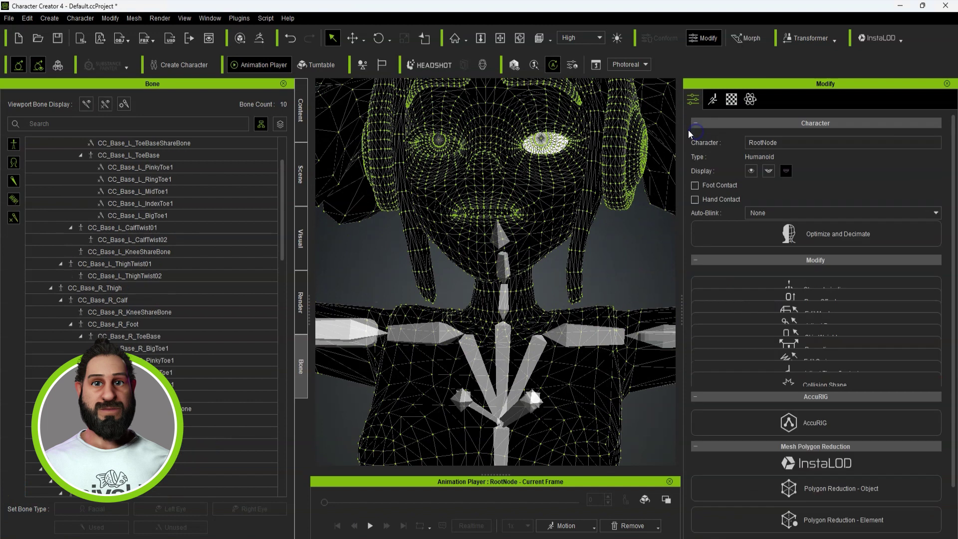
pyautogui.click(851, 474)
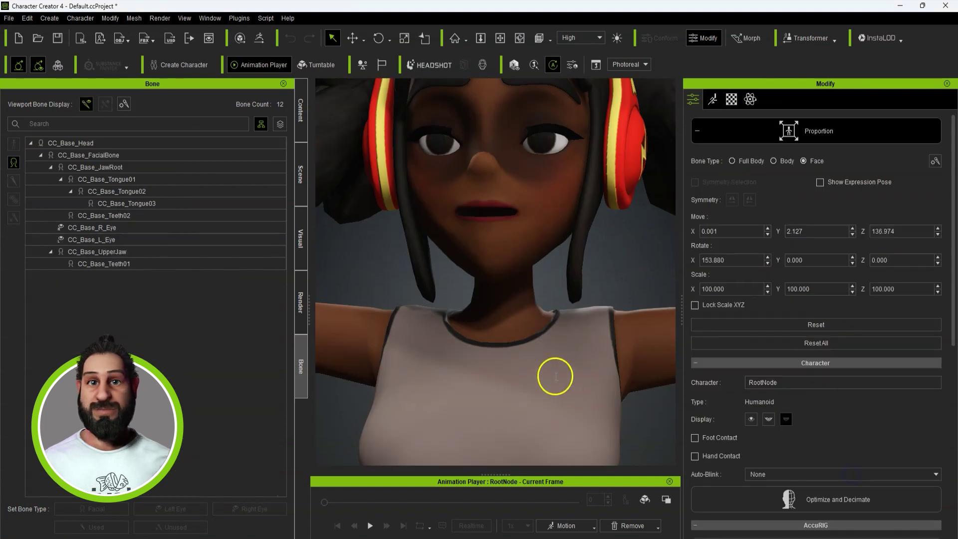
pyautogui.scroll(4, 529, 287)
pyautogui.moveTo(513, 292); pyautogui.dragTo(359, 317, button='right')
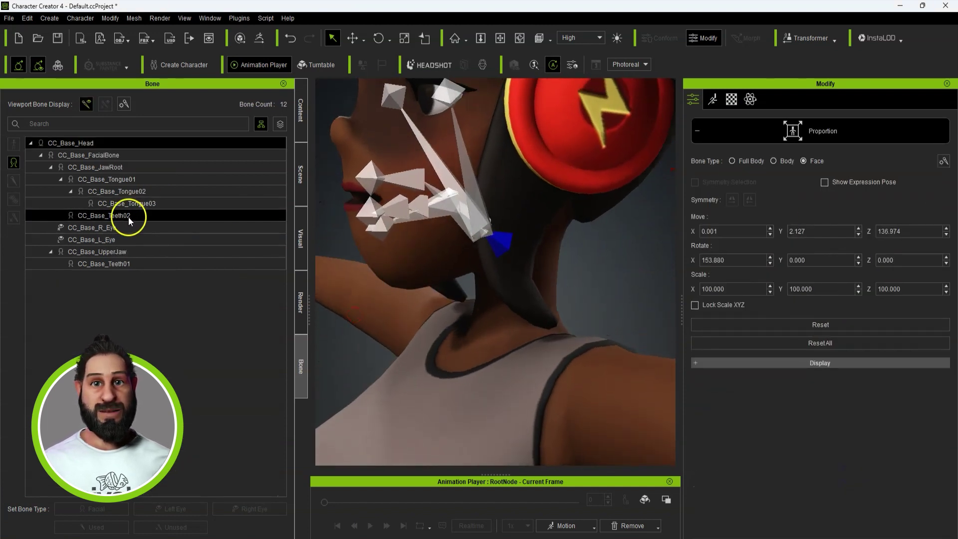
pyautogui.click(145, 168)
pyautogui.scroll(2, 368, 267)
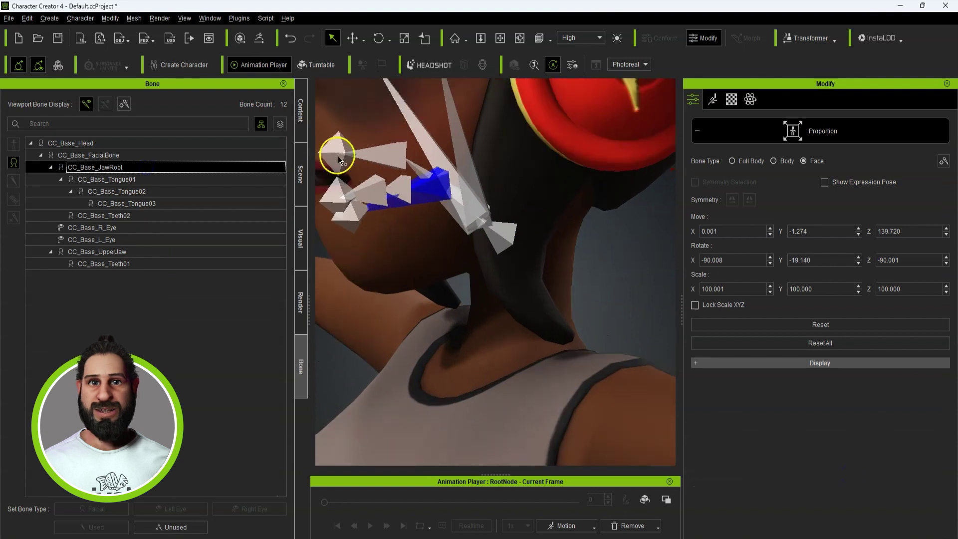
pyautogui.moveTo(353, 159); pyautogui.dragTo(498, 186, button='middle')
pyautogui.click(377, 38)
pyautogui.moveTo(558, 167)
pyautogui.mouseDown()
pyautogui.moveTo(544, 200)
pyautogui.moveTo(551, 165)
pyautogui.mouseUp()
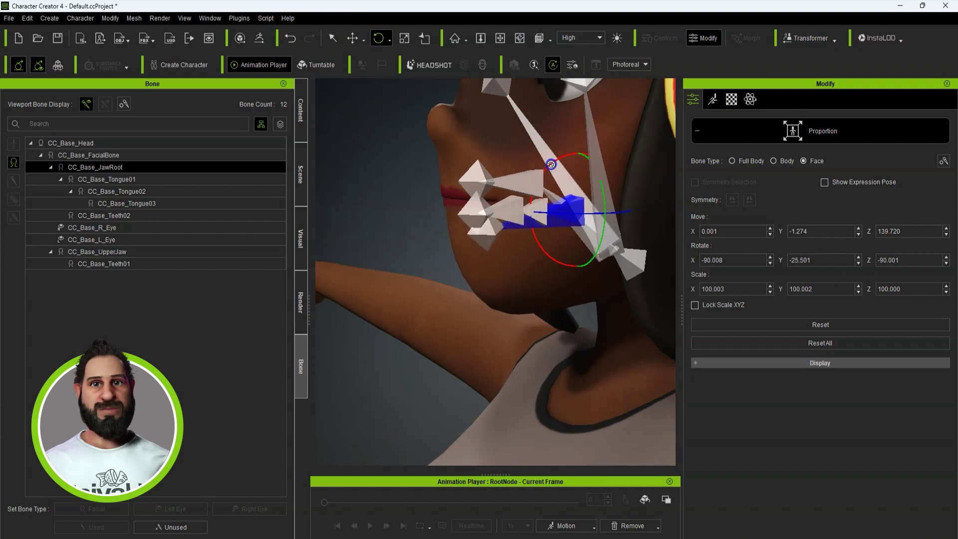
# Step: Rotate the CC_Base_L_Eye bone to about 4 and the CC_Base_R_Eye bone to about -5 on Z
pyautogui.moveTo(488, 152); pyautogui.dragTo(452, 263, button='middle')
pyautogui.moveTo(451, 263); pyautogui.dragTo(613, 241, button='right')
pyautogui.click(636, 200)
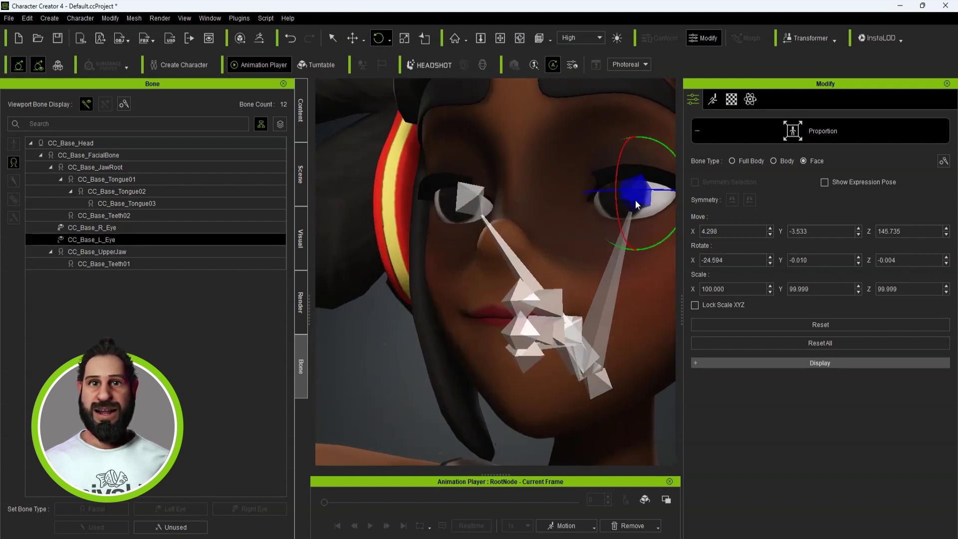
pyautogui.moveTo(648, 195)
pyautogui.mouseDown()
pyautogui.moveTo(664, 198)
pyautogui.moveTo(651, 196)
pyautogui.mouseUp()
pyautogui.moveTo(534, 265); pyautogui.dragTo(600, 268, button='right')
pyautogui.click(453, 198)
pyautogui.moveTo(485, 204); pyautogui.dragTo(468, 201, button='right')
pyautogui.moveTo(459, 195)
pyautogui.mouseDown()
pyautogui.moveTo(471, 197)
pyautogui.moveTo(453, 196)
pyautogui.mouseUp()
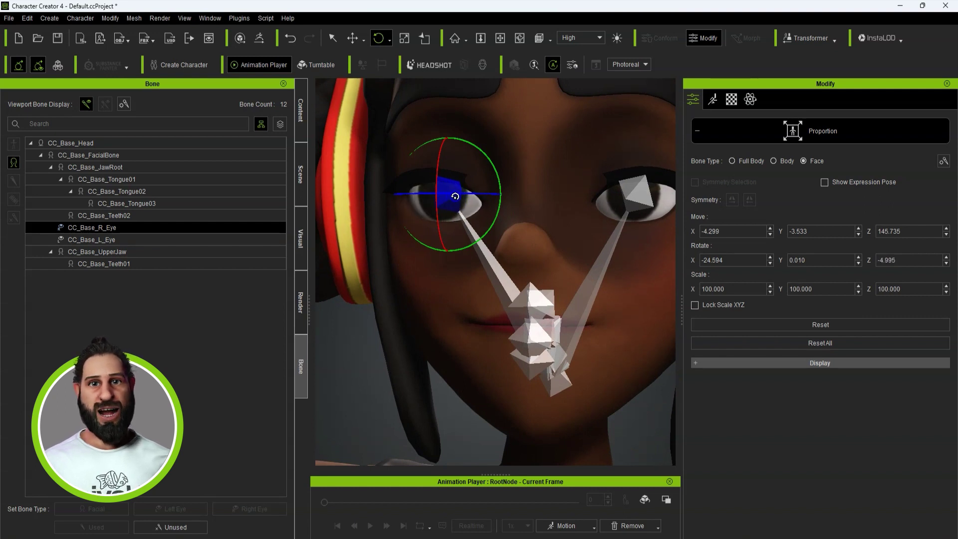
pyautogui.scroll(-5, 452, 197)
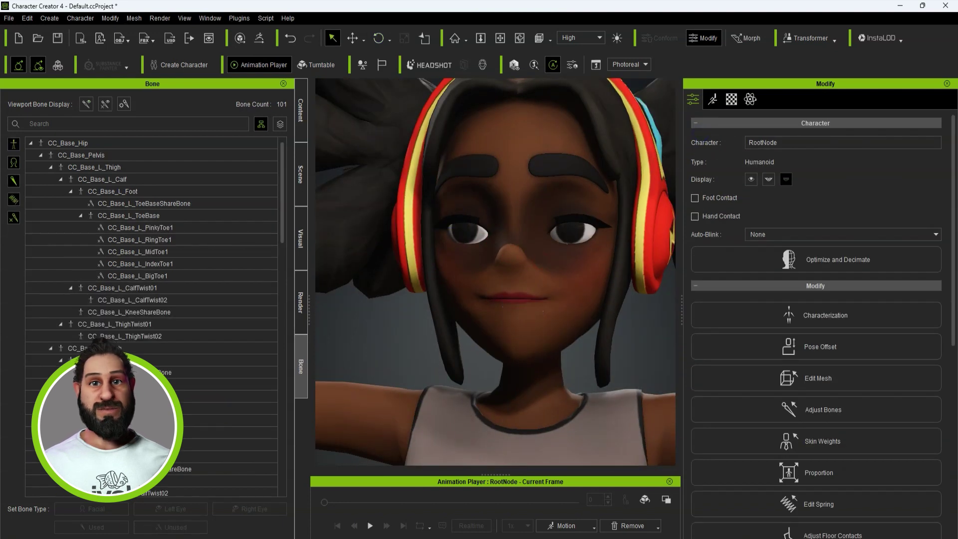
# Step: Select the character, open Adjust Bones and set the bone type to Face
pyautogui.scroll(-3, 618, 267)
pyautogui.moveTo(617, 267); pyautogui.dragTo(550, 265, button='middle')
pyautogui.scroll(4, 478, 272)
pyautogui.moveTo(477, 272); pyautogui.dragTo(464, 267, button='right')
pyautogui.click(503, 239)
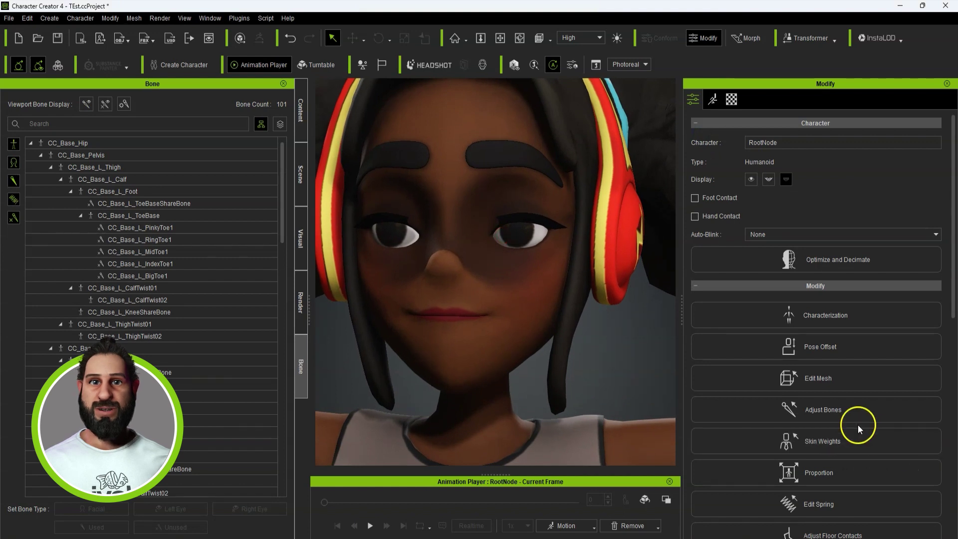
pyautogui.click(851, 407)
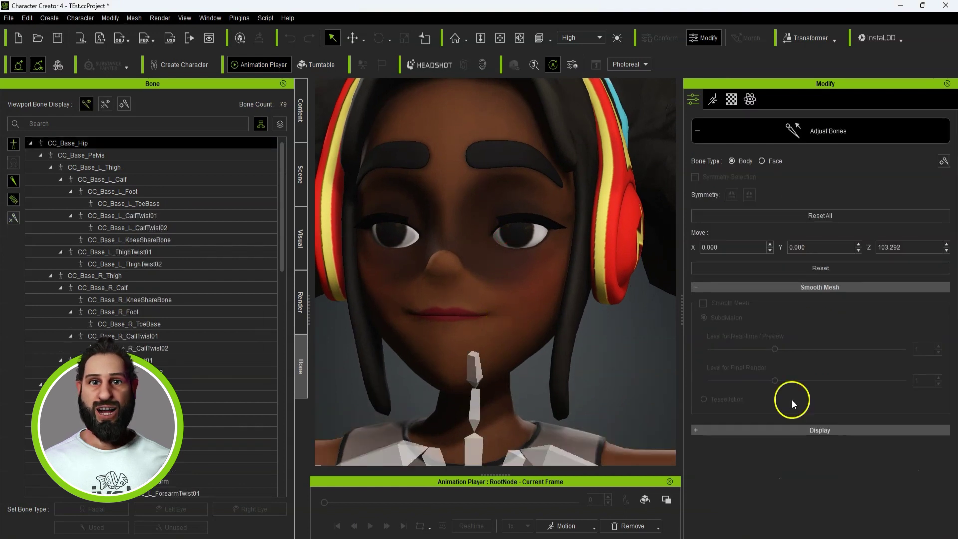
pyautogui.click(763, 160)
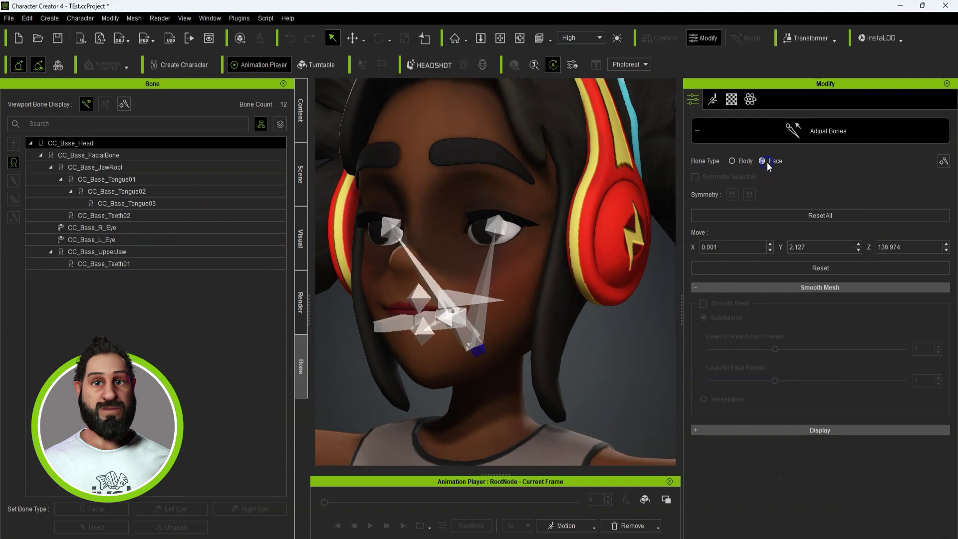
# Step: Select CC_Base_L_Eye and move its pivot slightly back into the head, to about -3.1 on Y
pyautogui.moveTo(506, 310); pyautogui.dragTo(276, 295, button='right')
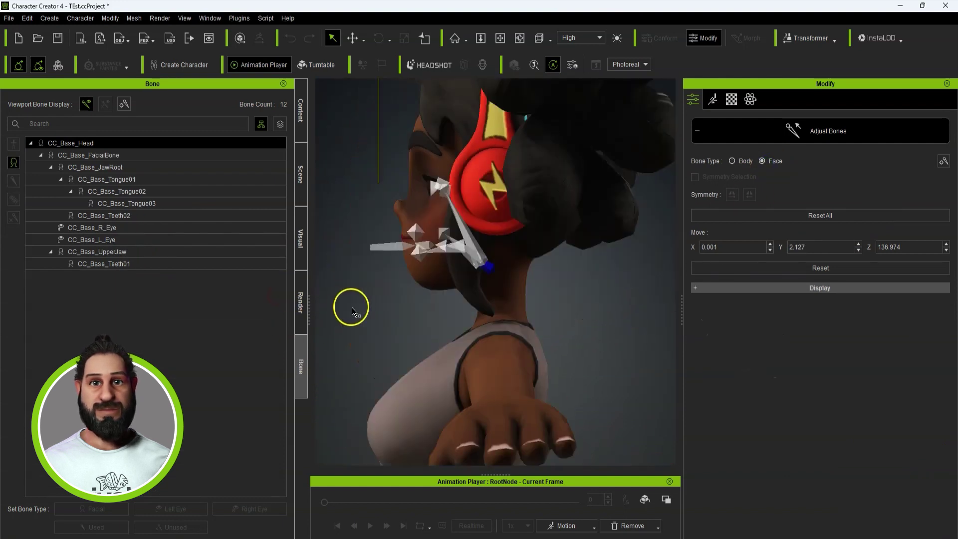
pyautogui.scroll(6, 482, 191)
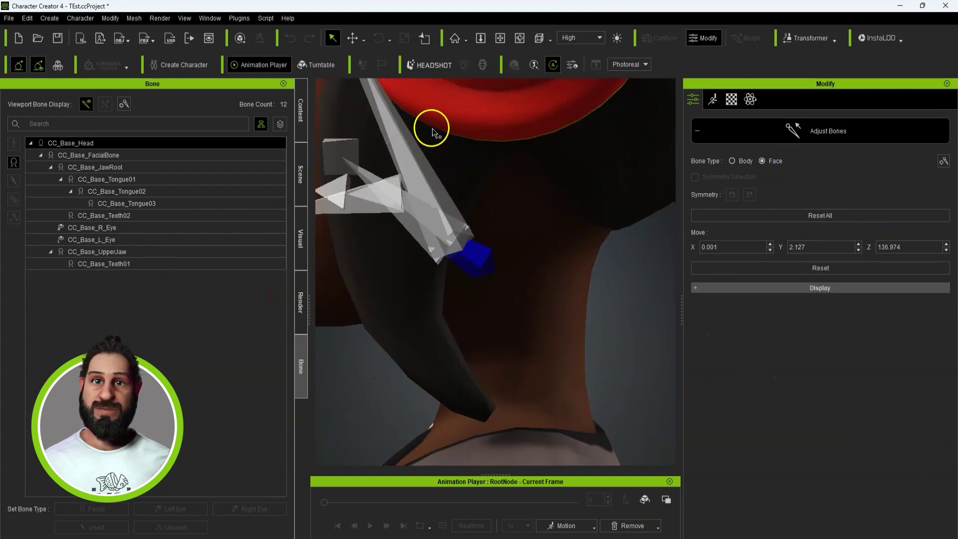
pyautogui.moveTo(434, 131); pyautogui.dragTo(479, 244, button='middle')
pyautogui.moveTo(543, 299); pyautogui.dragTo(574, 315, button='middle')
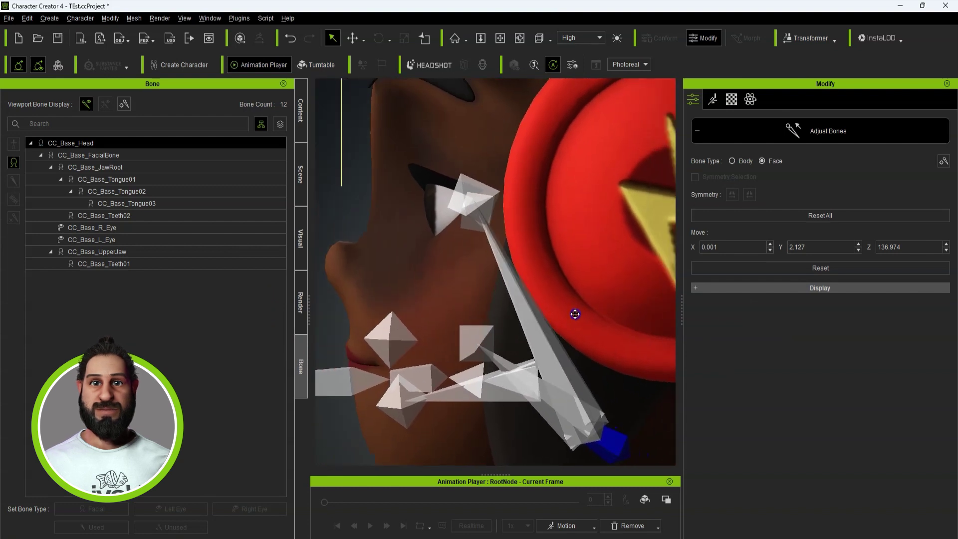
pyautogui.scroll(-5, 544, 357)
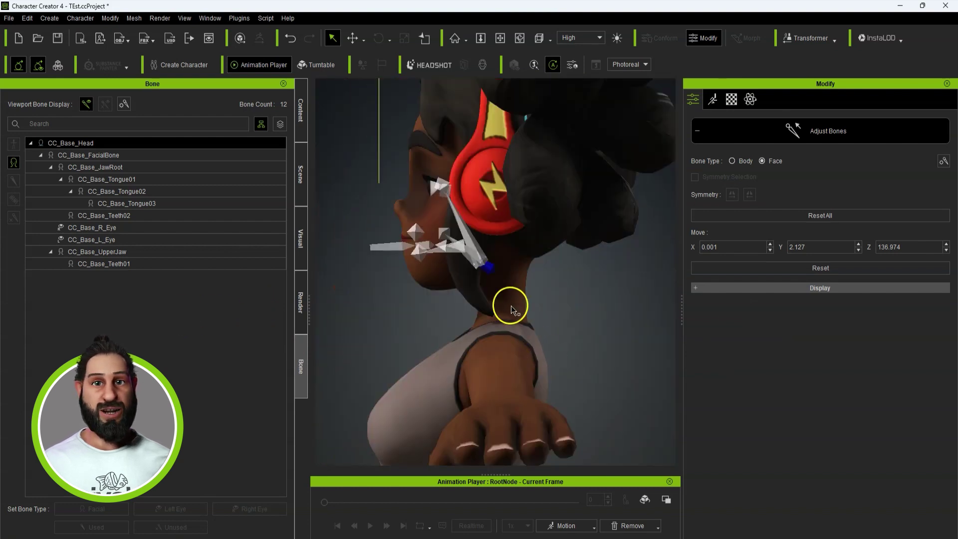
pyautogui.scroll(3, 510, 306)
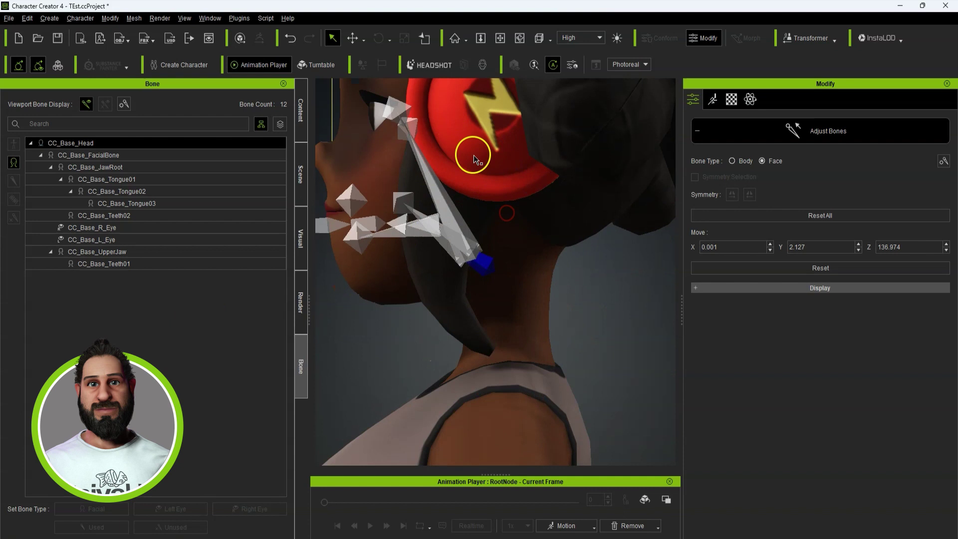
pyautogui.scroll(5, 475, 159)
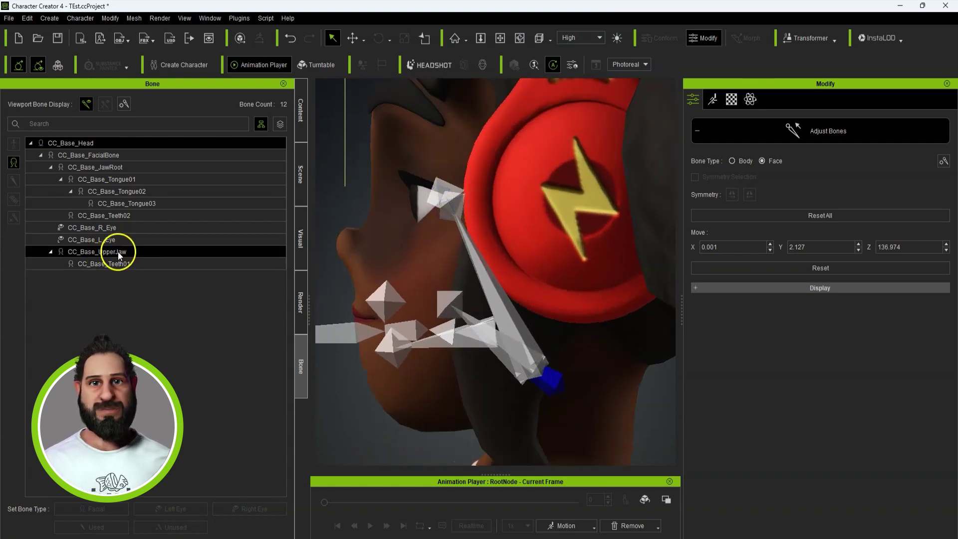
pyautogui.click(145, 239)
pyautogui.click(144, 232)
pyautogui.click(144, 240)
pyautogui.moveTo(539, 292)
pyautogui.keyDown('alt'); pyautogui.mouseDown(button='right')
pyautogui.moveTo(688, 304)
pyautogui.moveTo(535, 291)
pyautogui.mouseUp(button='right'); pyautogui.keyUp('alt')
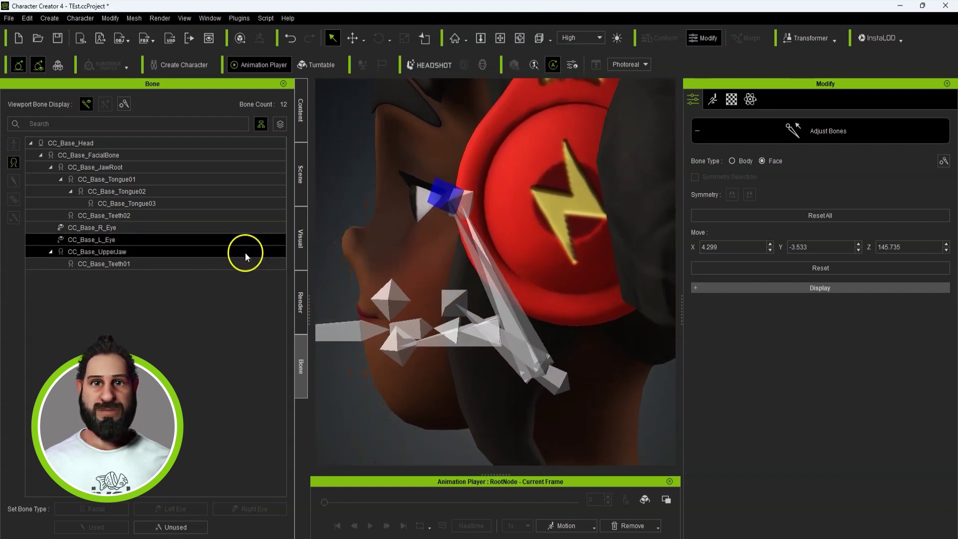
pyautogui.click(352, 37)
pyautogui.moveTo(505, 196); pyautogui.dragTo(515, 198)
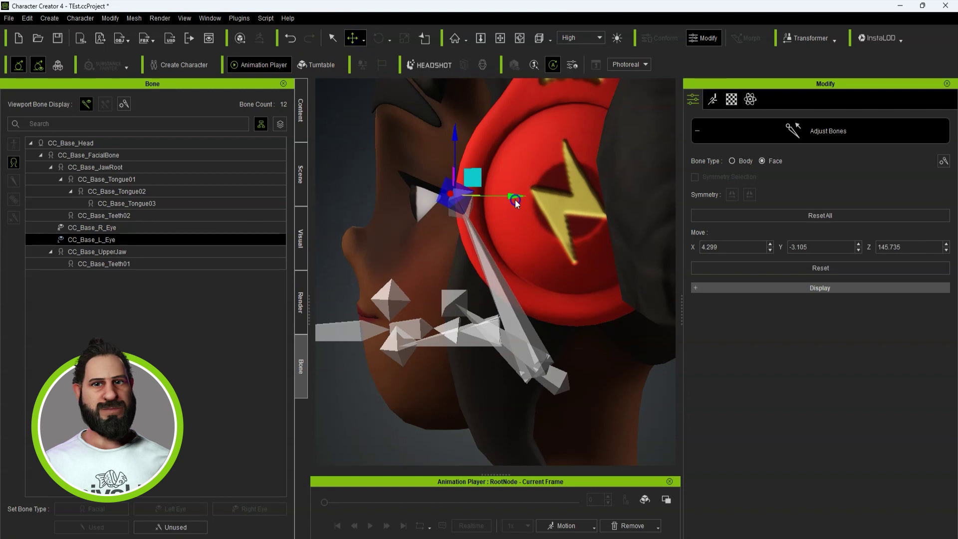
pyautogui.click(540, 244)
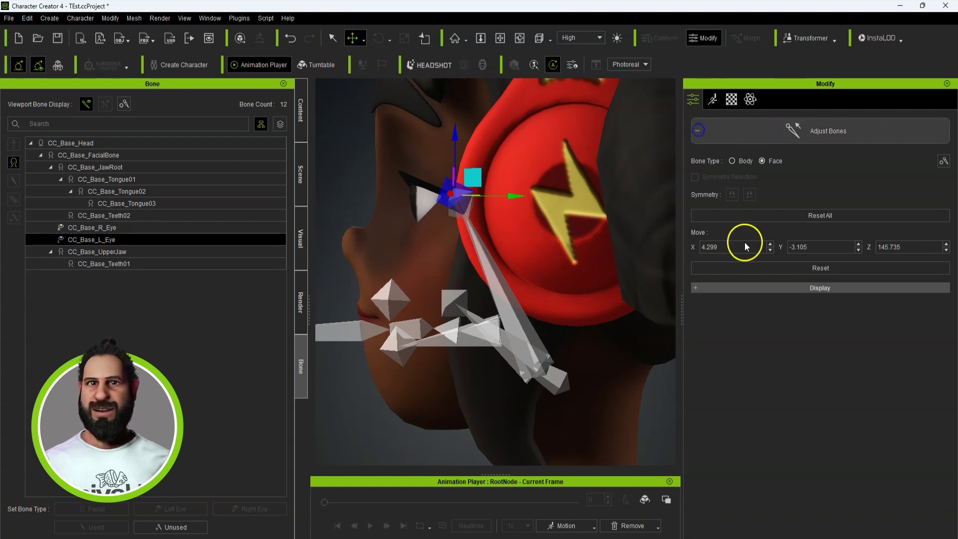
# Step: Leave Adjust Bones, open Proportion and select the CC_Base_L_Eye bone
pyautogui.click(699, 130)
pyautogui.scroll(-3, 837, 385)
pyautogui.click(840, 346)
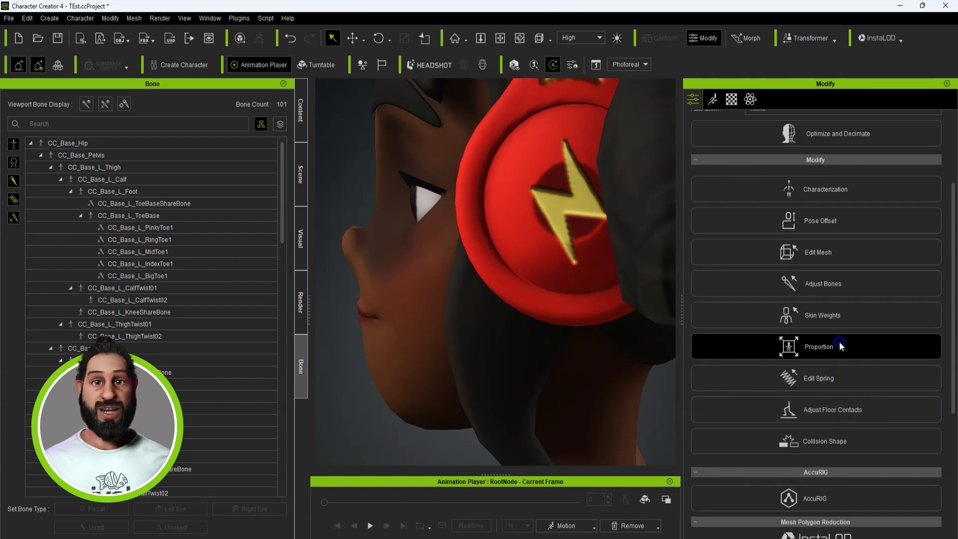
pyautogui.click(840, 347)
pyautogui.click(398, 237)
pyautogui.click(450, 193)
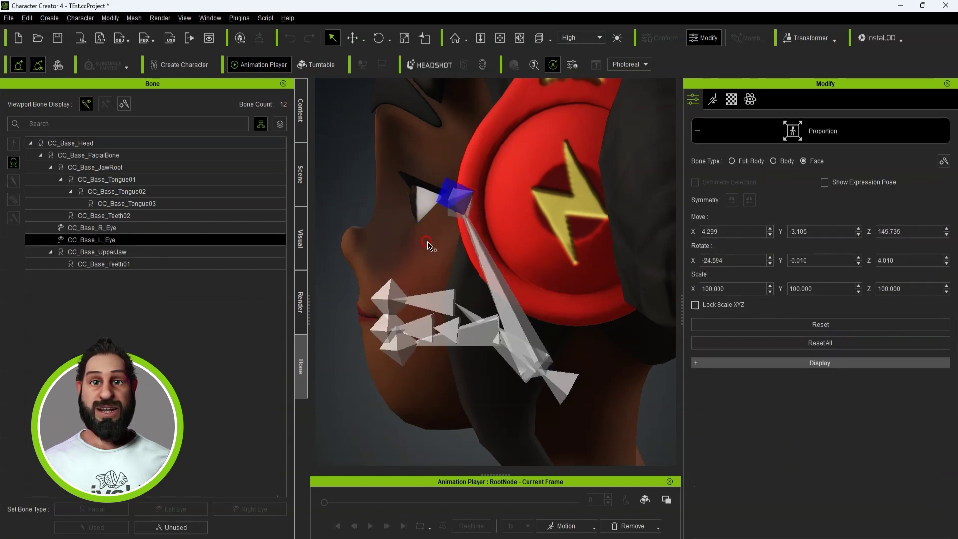
# Step: Test the left eye's new pivot by rotating CC_Base_L_Eye to about 8 on Z, and leave Proportion
pyautogui.moveTo(430, 246); pyautogui.dragTo(499, 242, button='right')
pyautogui.click(376, 40)
pyautogui.moveTo(449, 198)
pyautogui.mouseDown()
pyautogui.moveTo(465, 205)
pyautogui.moveTo(437, 199)
pyautogui.moveTo(454, 204)
pyautogui.mouseUp()
pyautogui.keyDown('alt'); pyautogui.moveTo(467, 244); pyautogui.dragTo(506, 252, button='right'); pyautogui.keyUp('alt')
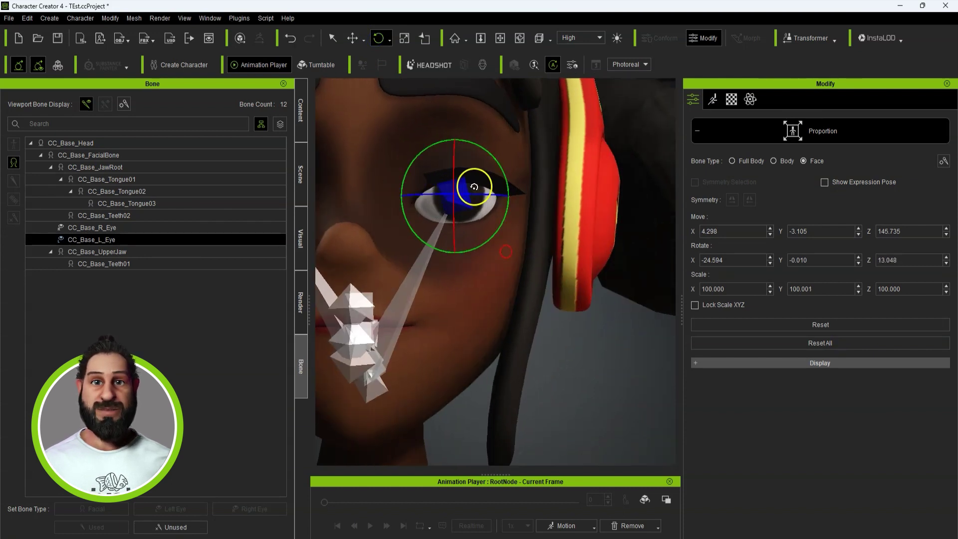
pyautogui.moveTo(476, 194); pyautogui.dragTo(474, 195)
pyautogui.scroll(-5, 474, 243)
pyautogui.keyDown('alt'); pyautogui.moveTo(425, 280); pyautogui.dragTo(413, 286, button='right'); pyautogui.keyUp('alt')
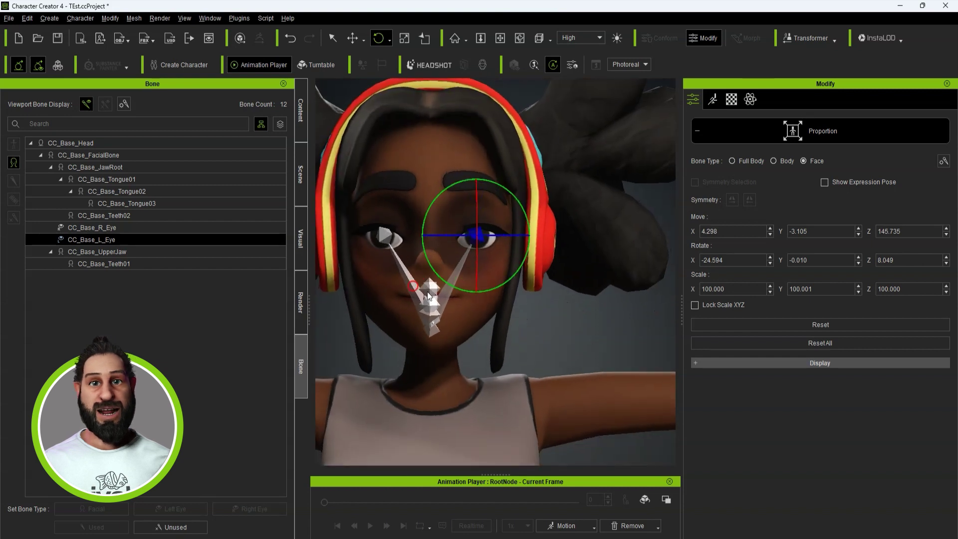
pyautogui.click(699, 129)
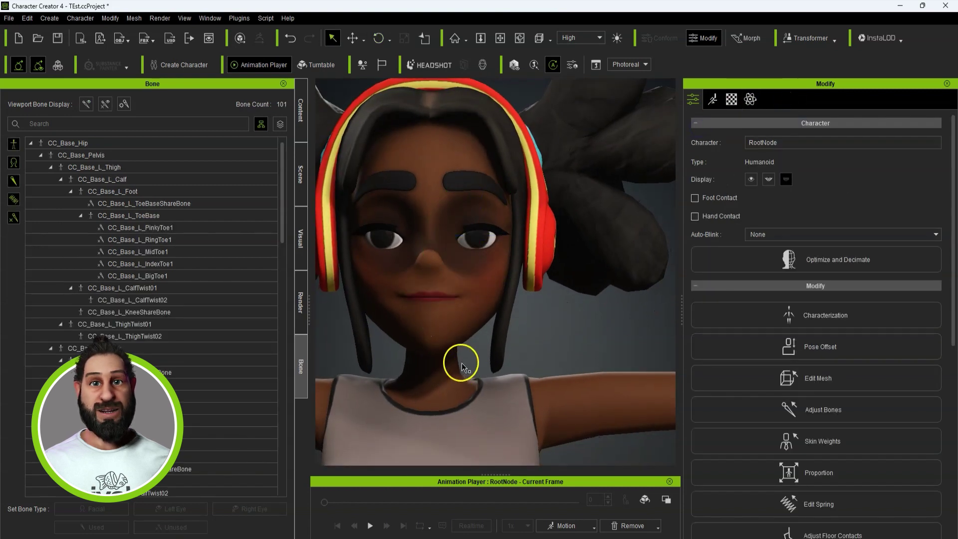
# Step: Examine the character's face and whole body from several angles and distances
pyautogui.moveTo(483, 288); pyautogui.dragTo(504, 247, button='middle')
pyautogui.keyDown('alt'); pyautogui.moveTo(569, 242); pyautogui.dragTo(492, 259, button='right'); pyautogui.keyUp('alt')
pyautogui.scroll(-6, 494, 262)
pyautogui.moveTo(524, 327); pyautogui.dragTo(490, 244, button='middle')
pyautogui.scroll(-3, 515, 158)
pyautogui.scroll(6, 490, 242)
pyautogui.keyDown('alt'); pyautogui.moveTo(451, 184); pyautogui.dragTo(515, 192, button='right'); pyautogui.keyUp('alt')
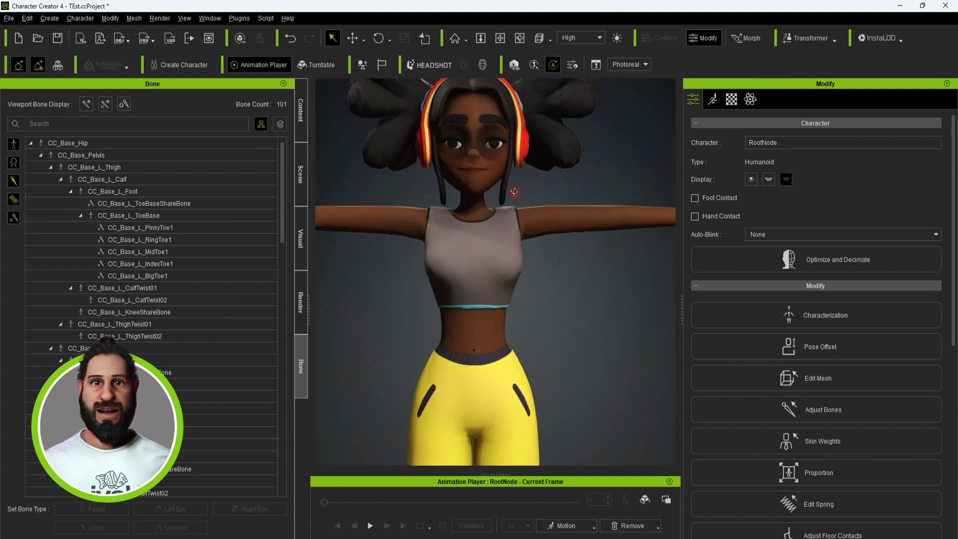
pyautogui.moveTo(514, 192); pyautogui.dragTo(501, 265, button='middle')
pyautogui.scroll(4, 503, 222)
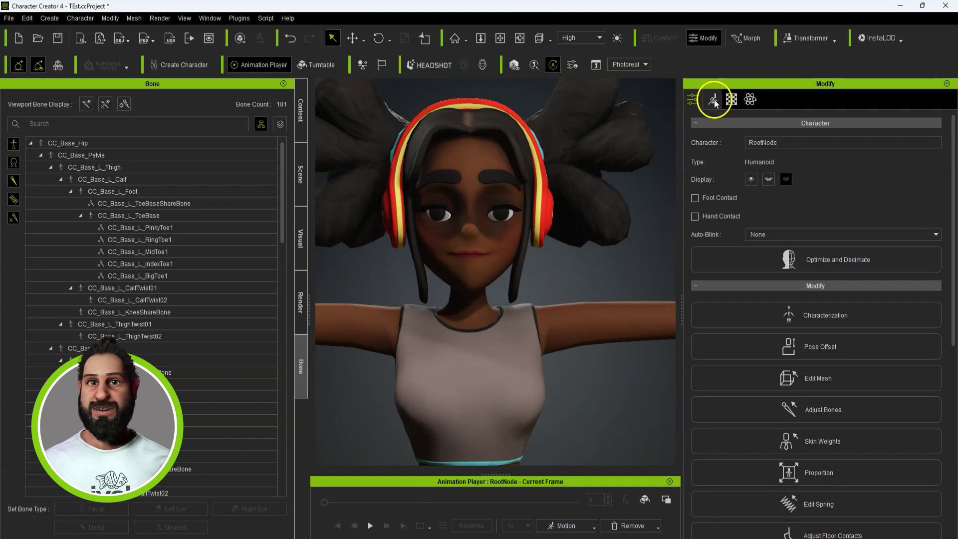
# Step: Open the Facial Profile Editor docked above Modify, enlarge and widen it, and turn on Edit Expressions
pyautogui.click(713, 101)
pyautogui.click(854, 306)
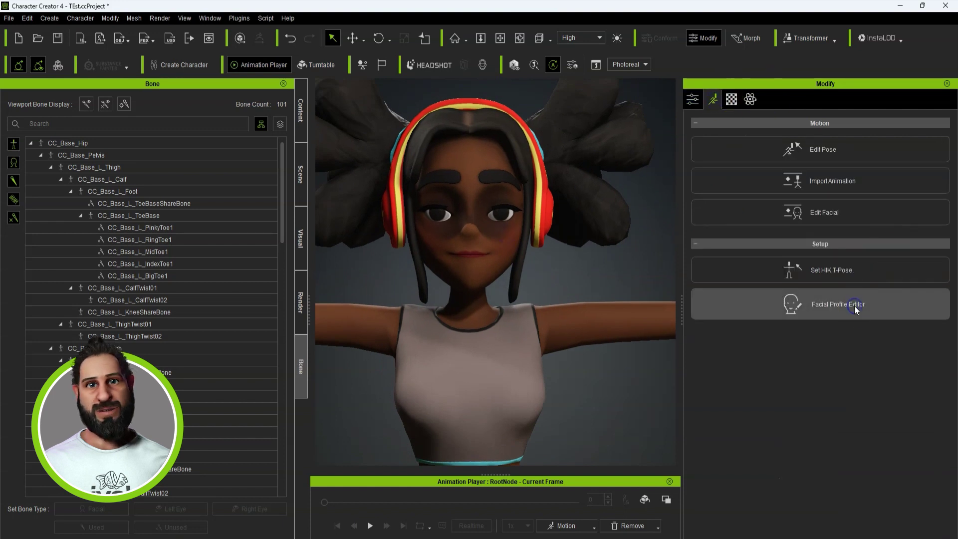
pyautogui.moveTo(902, 149); pyautogui.dragTo(817, 97)
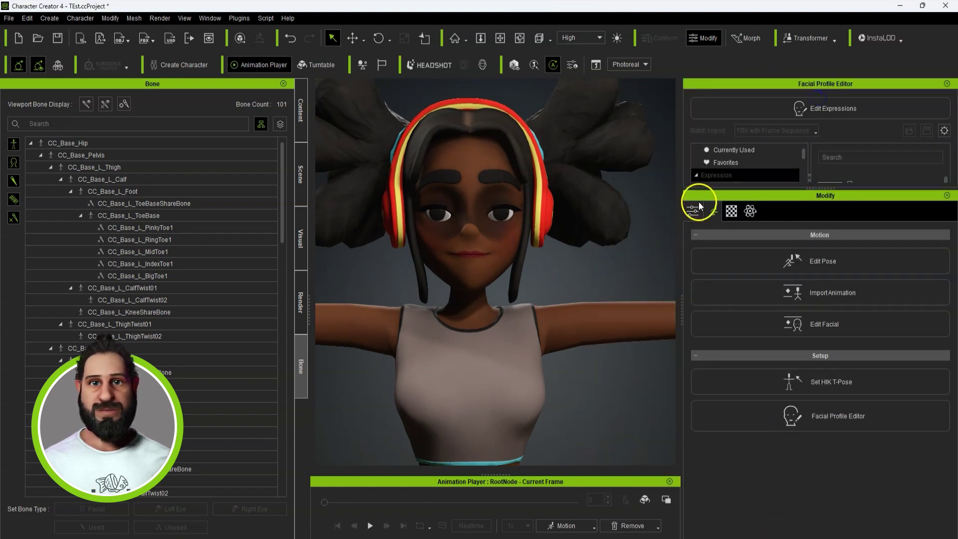
pyautogui.moveTo(741, 189); pyautogui.dragTo(741, 468)
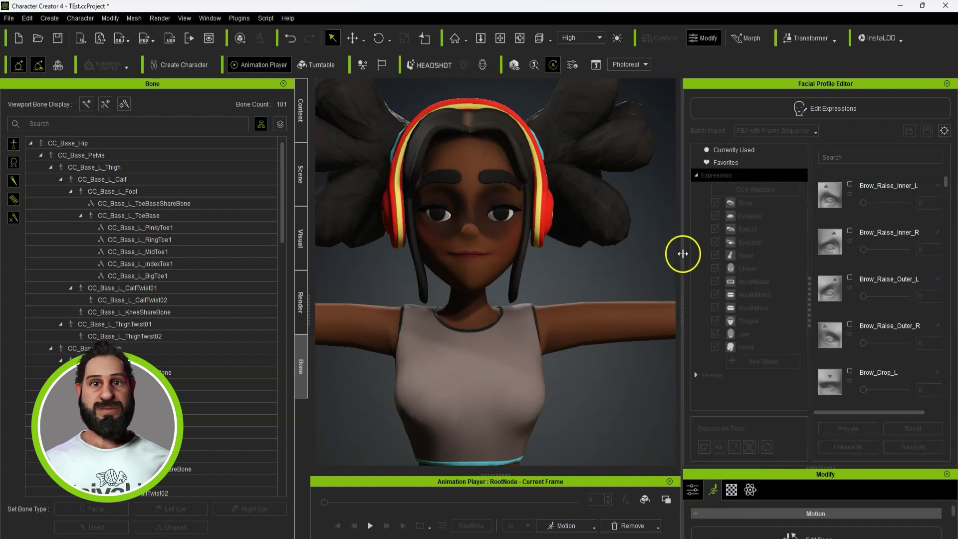
pyautogui.moveTo(681, 273); pyautogui.dragTo(613, 277)
pyautogui.click(779, 106)
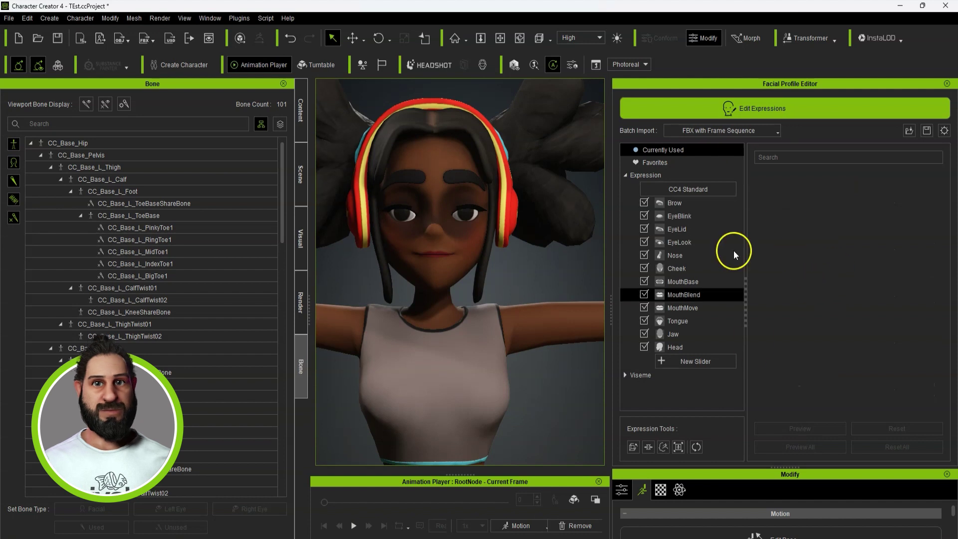
# Step: Browse the Brow, EyeBlink, MouthMove and Tongue expressions, show the Jaw expressions and open the Proportion expression tool
pyautogui.click(708, 202)
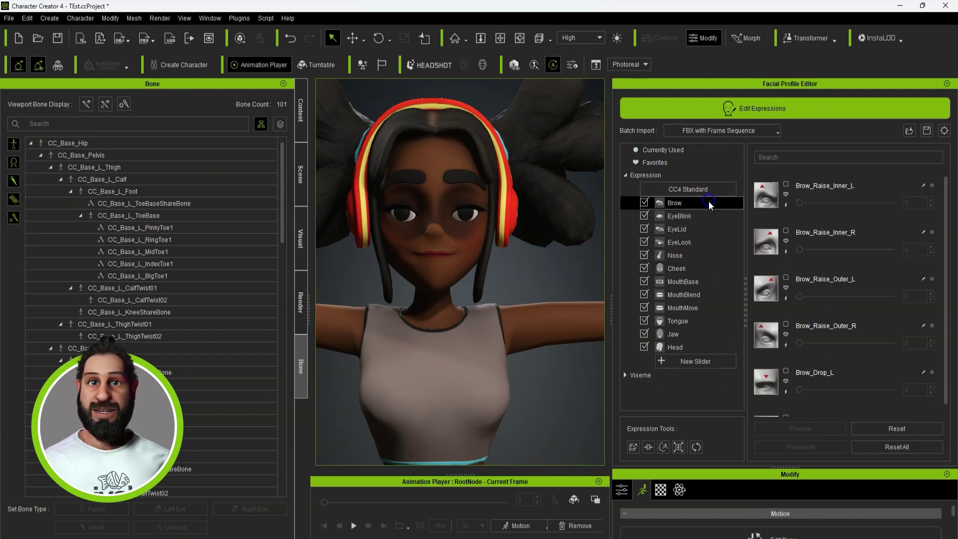
pyautogui.click(690, 215)
pyautogui.click(693, 306)
pyautogui.click(694, 321)
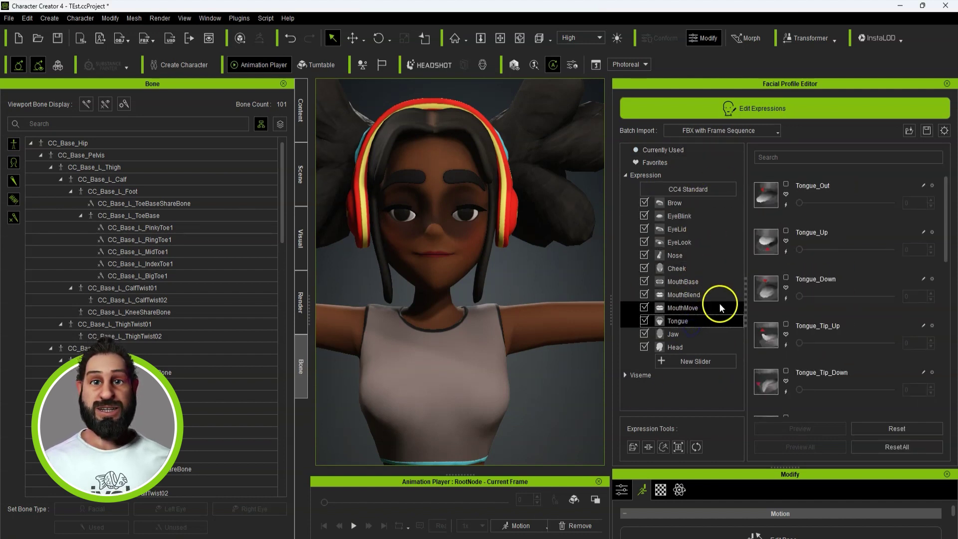
pyautogui.click(713, 334)
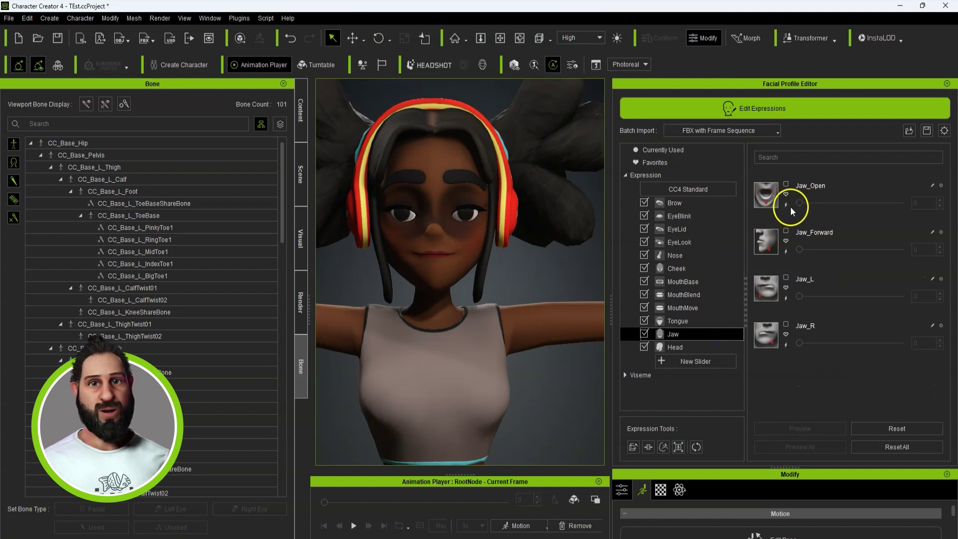
pyautogui.click(678, 447)
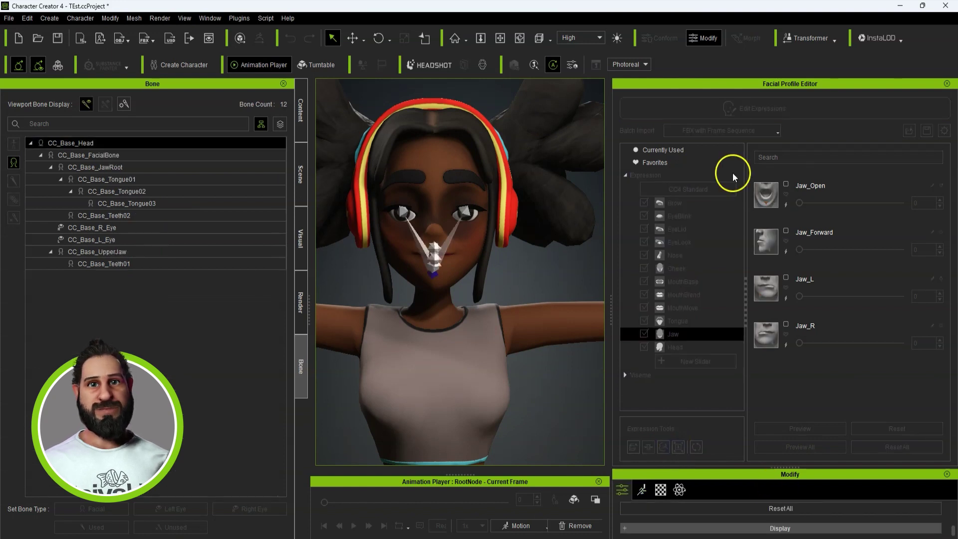
# Step: Enlarge the Modify area below the Facial Profile Editor and activate the Rotate tool for the face bones
pyautogui.moveTo(784, 470); pyautogui.dragTo(753, 210)
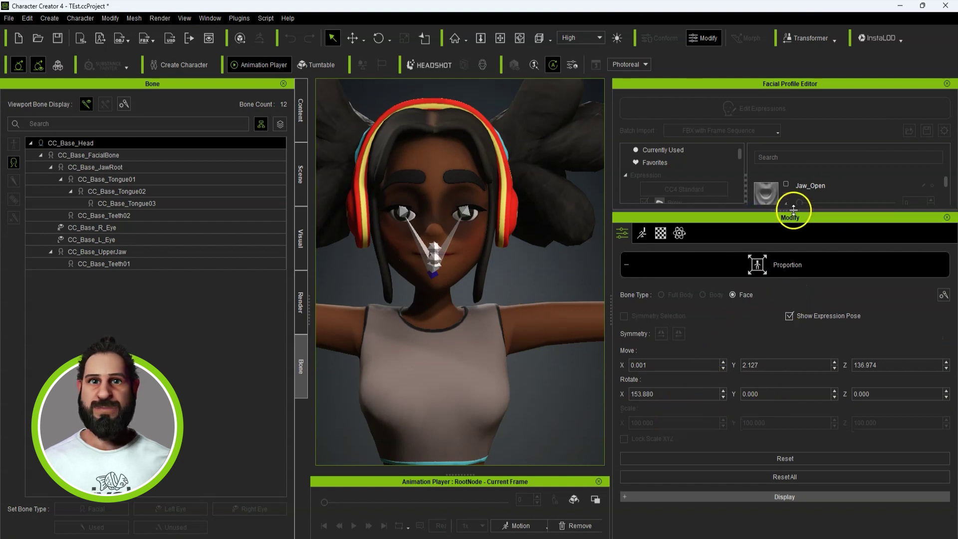
pyautogui.moveTo(796, 210); pyautogui.dragTo(792, 270)
pyautogui.moveTo(504, 302); pyautogui.dragTo(512, 336, button='right')
pyautogui.scroll(3, 350, 168)
pyautogui.click(373, 40)
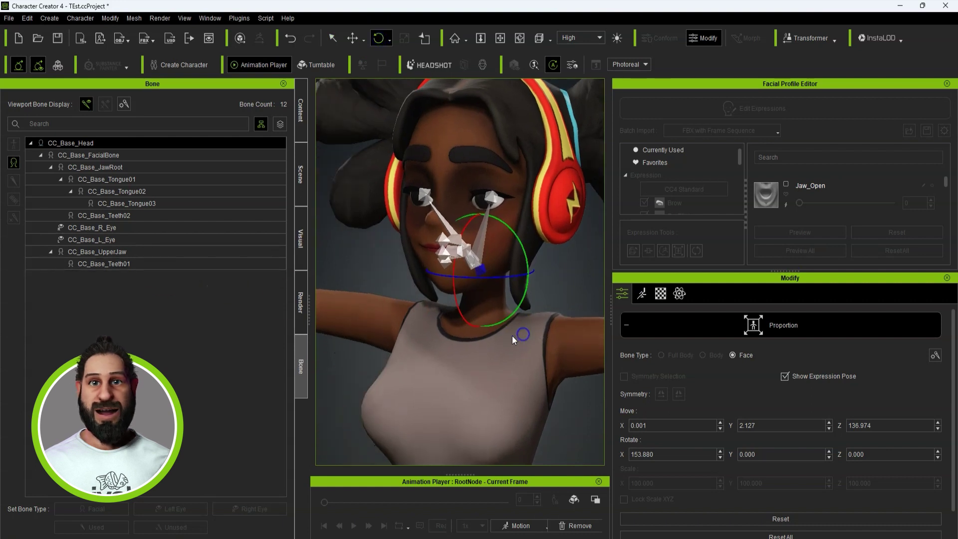
pyautogui.scroll(2, 512, 337)
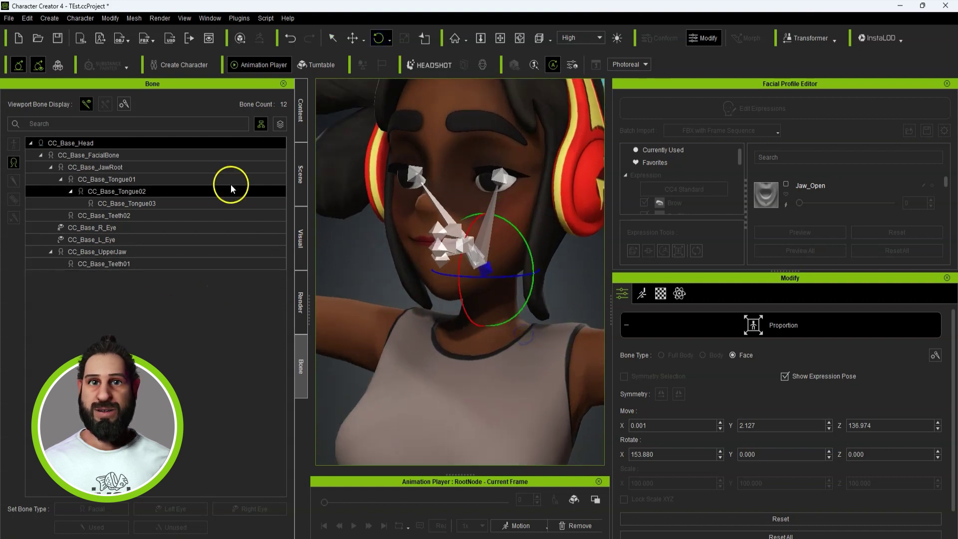
# Step: Rotate CC_Base_JawRoot to about -2.4 on Y to open the mouth for Jaw_Open, and leave Proportion
pyautogui.click(158, 167)
pyautogui.moveTo(454, 213); pyautogui.dragTo(449, 220)
pyautogui.moveTo(451, 222); pyautogui.dragTo(228, 232, button='right')
pyautogui.moveTo(439, 196); pyautogui.dragTo(428, 208)
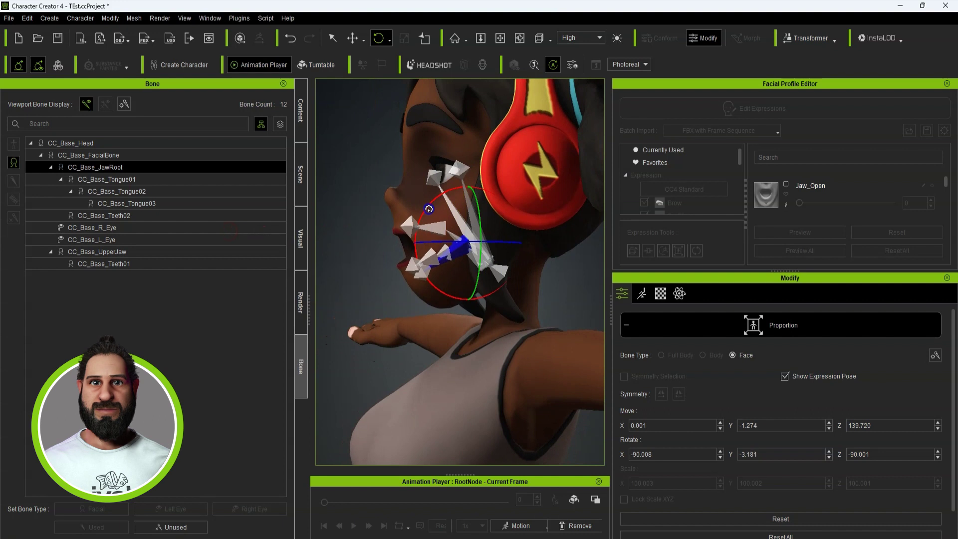
pyautogui.moveTo(394, 269); pyautogui.dragTo(669, 288, button='right')
pyautogui.keyDown('alt'); pyautogui.moveTo(501, 301); pyautogui.dragTo(514, 295); pyautogui.keyUp('alt')
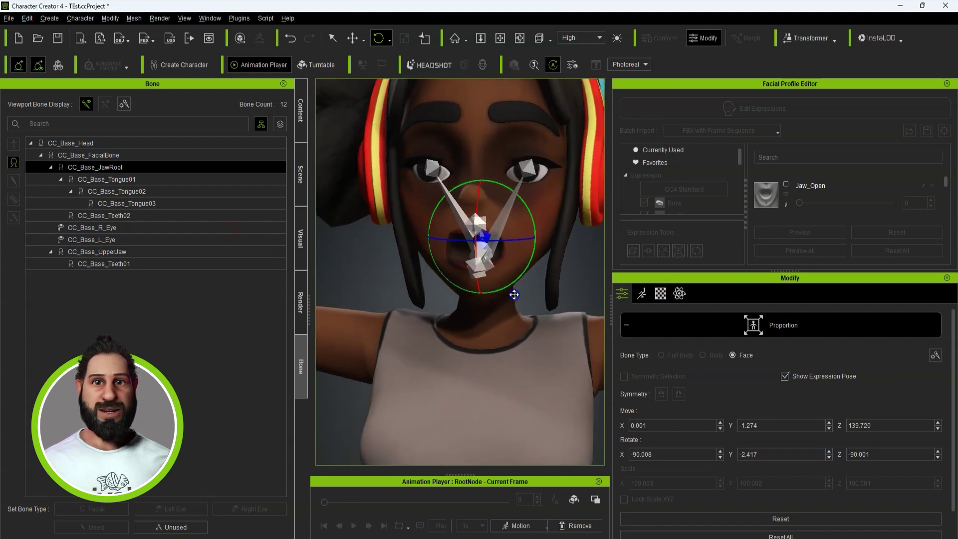
pyautogui.click(628, 324)
# Step: Check the open mouth up close, enlarge the Facial Profile Editor and open the Edit Mesh expression tool
pyautogui.scroll(3, 449, 315)
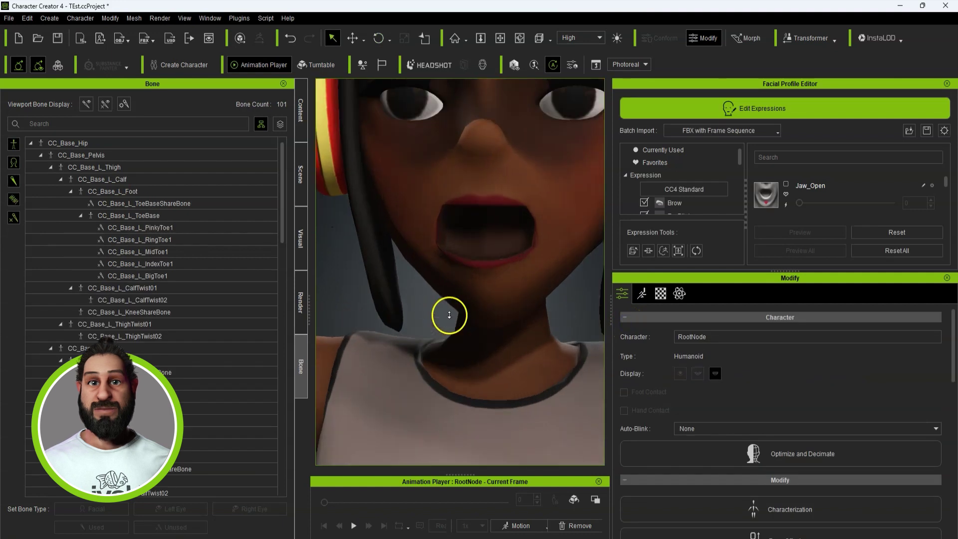
pyautogui.scroll(-2, 450, 315)
pyautogui.moveTo(453, 312); pyautogui.dragTo(430, 299, button='right')
pyautogui.keyDown('alt'); pyautogui.moveTo(529, 322); pyautogui.dragTo(484, 338); pyautogui.keyUp('alt')
pyautogui.moveTo(449, 344); pyautogui.dragTo(465, 328, button='right')
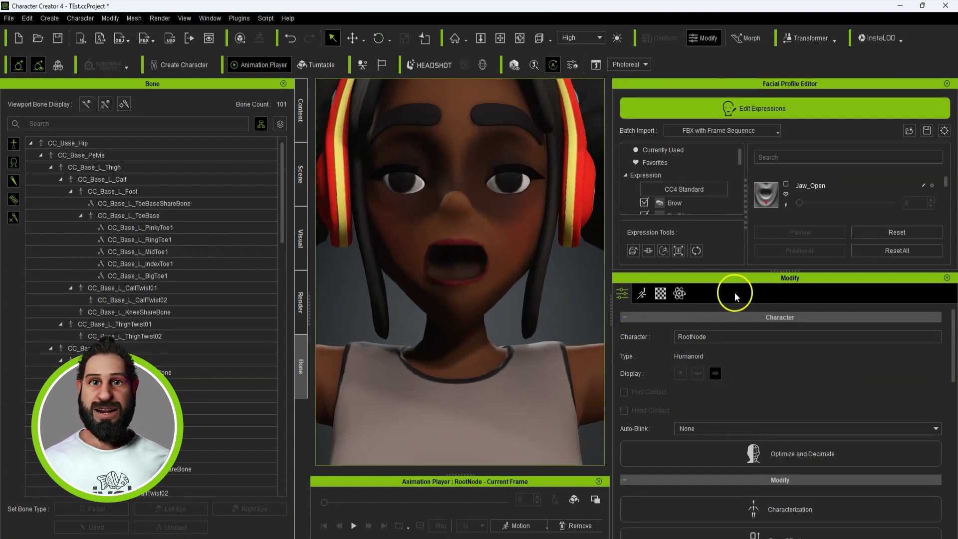
pyautogui.moveTo(787, 271); pyautogui.dragTo(792, 367)
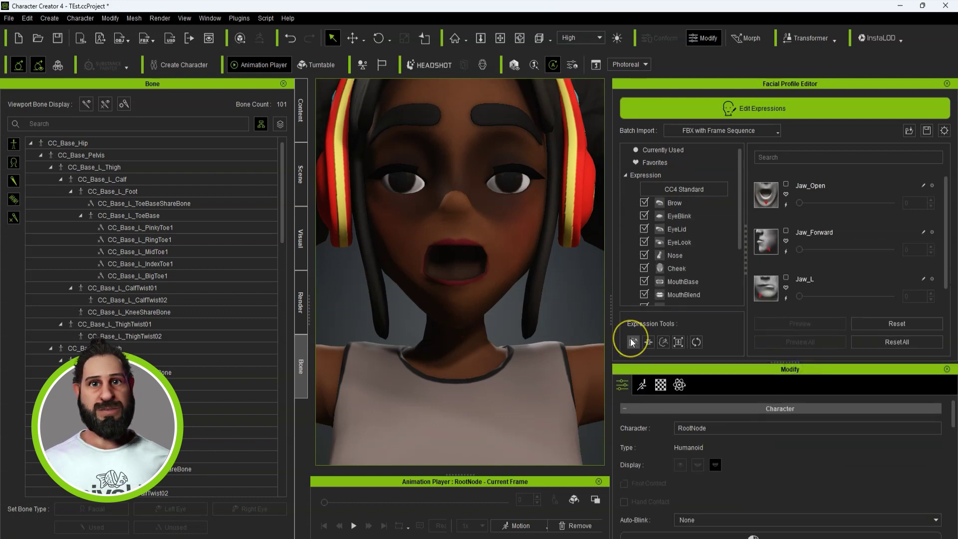
pyautogui.click(631, 341)
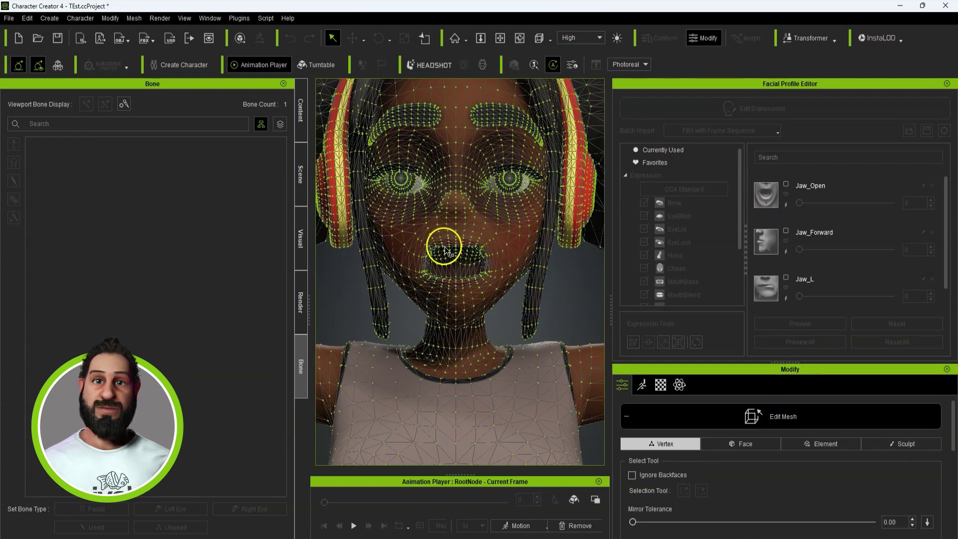
# Step: Smooth the corners of the open mouth in Sculpt mode with strength 0.35, radius 12 and Mirror X on
pyautogui.scroll(5, 489, 282)
pyautogui.scroll(-2, 527, 281)
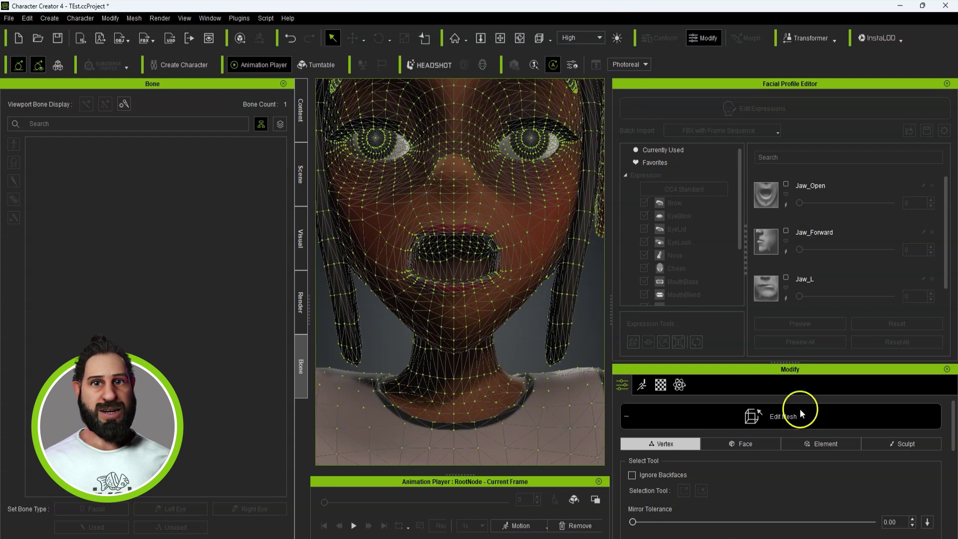
pyautogui.moveTo(787, 362); pyautogui.dragTo(779, 189)
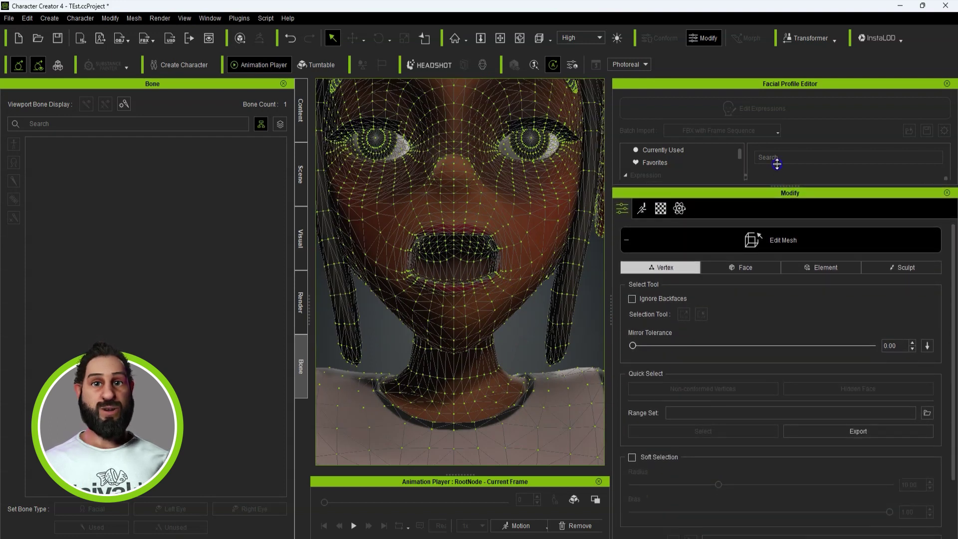
pyautogui.click(918, 270)
pyautogui.click(699, 285)
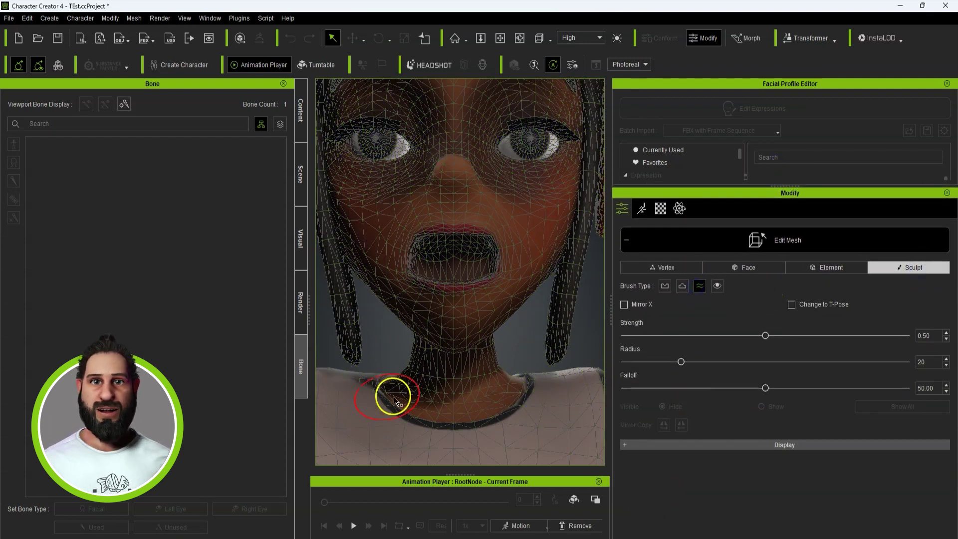
pyautogui.scroll(2, 459, 384)
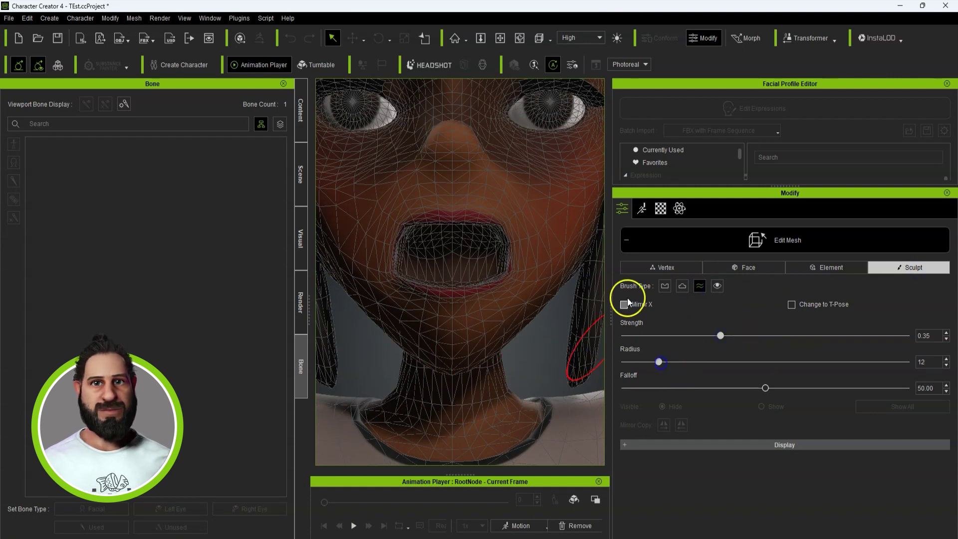
pyautogui.moveTo(512, 285); pyautogui.dragTo(508, 268)
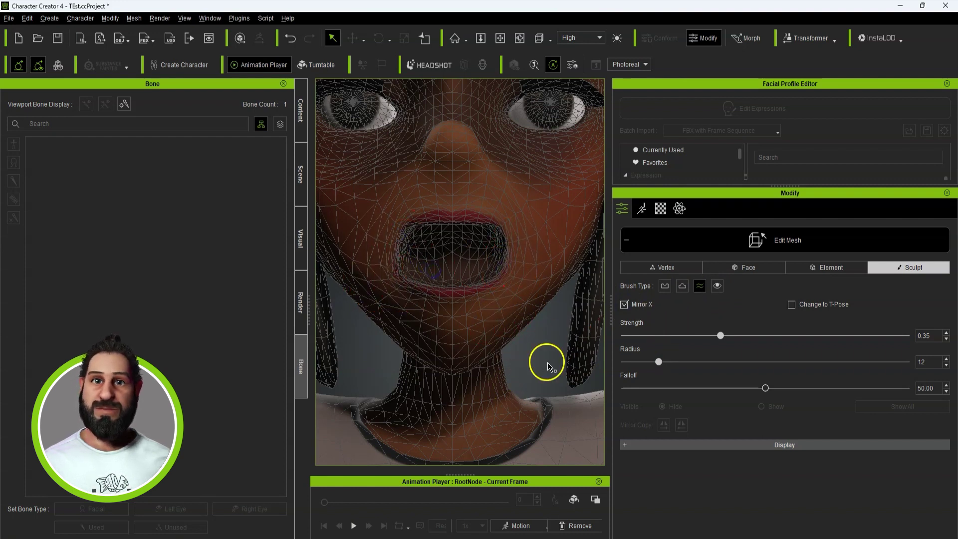
# Step: Select a mouth-corner vertex in Vertex mode, mirror the selection and use Soft Selection with a radius of 0.70
pyautogui.click(664, 269)
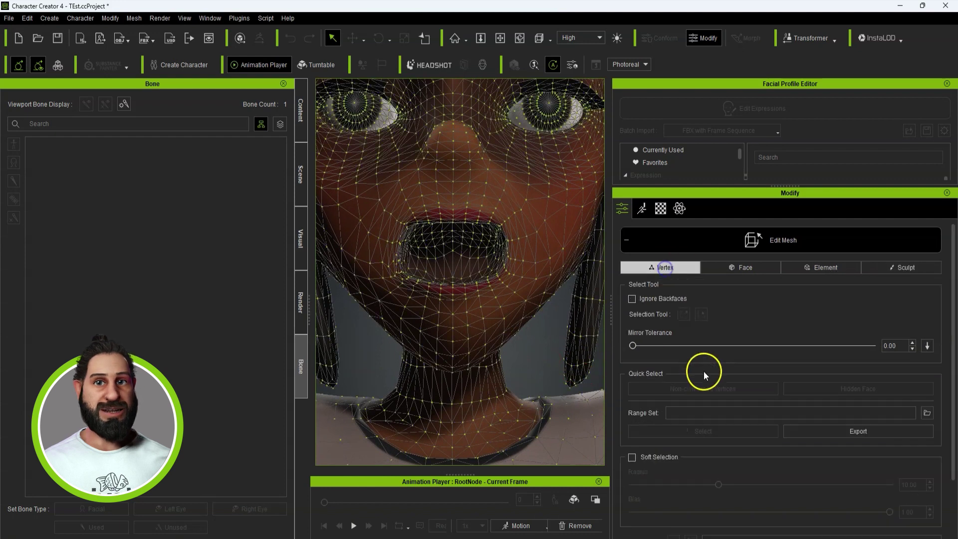
pyautogui.click(505, 271)
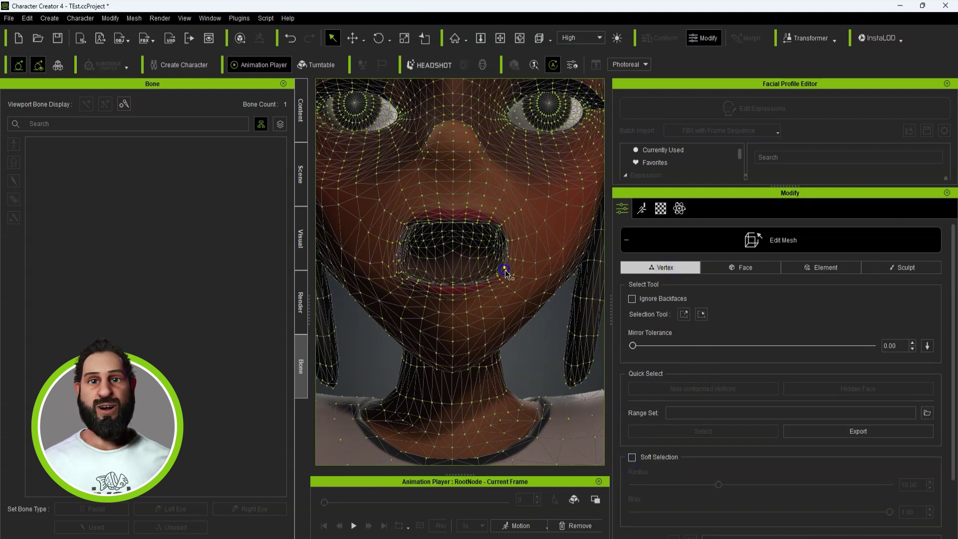
pyautogui.click(927, 345)
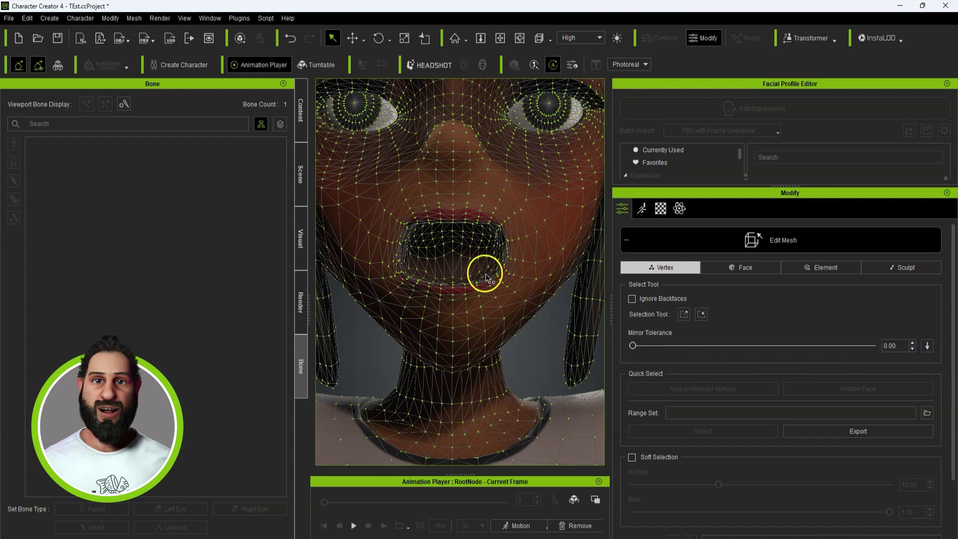
pyautogui.click(632, 457)
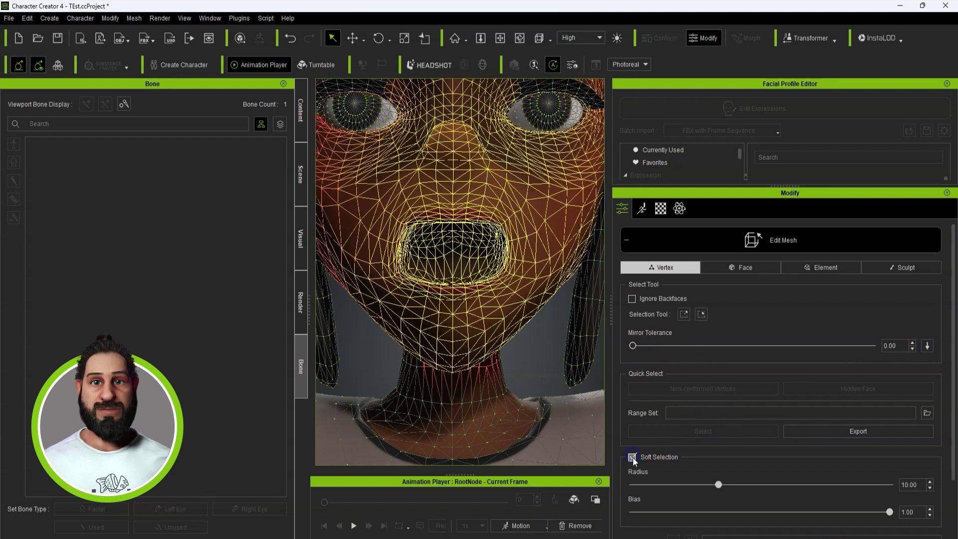
pyautogui.moveTo(715, 480); pyautogui.dragTo(639, 473)
pyautogui.click(927, 346)
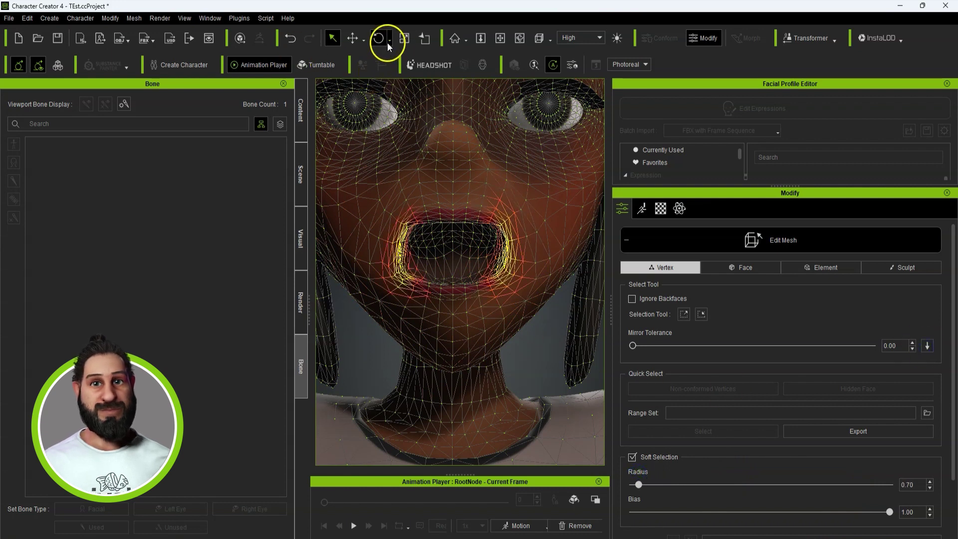
# Step: Adjust the soft-selected mouth corners with Scale and Move to refine the open mouth, and leave Edit Mesh
pyautogui.moveTo(501, 280); pyautogui.dragTo(487, 302, button='right')
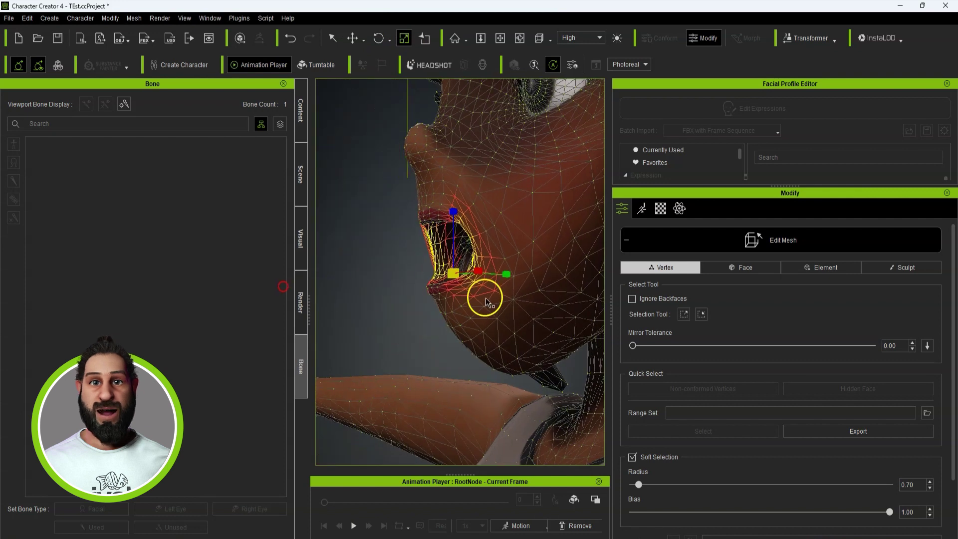
pyautogui.click(352, 38)
pyautogui.moveTo(517, 294); pyautogui.dragTo(792, 317, button='right')
pyautogui.scroll(-5, 492, 306)
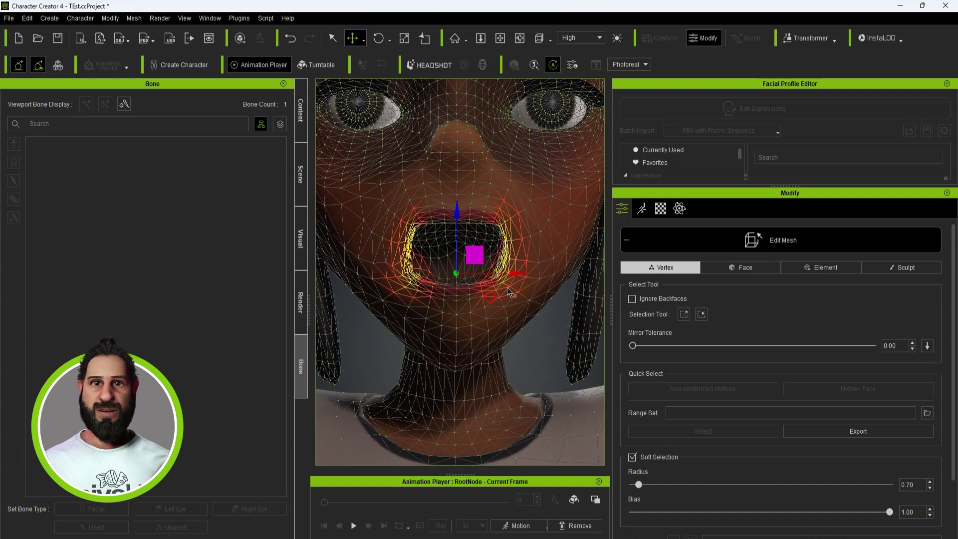
pyautogui.click(537, 329)
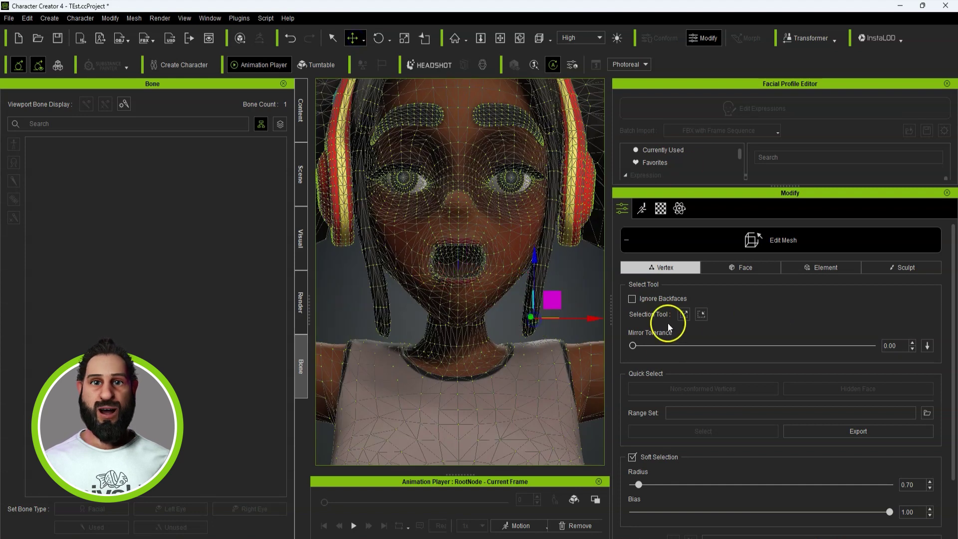
pyautogui.click(629, 240)
# Step: Enlarge the Facial Profile Editor and test Jaw_Open at 100 before returning it to 0
pyautogui.scroll(-3, 523, 320)
pyautogui.moveTo(524, 319); pyautogui.dragTo(502, 316, button='right')
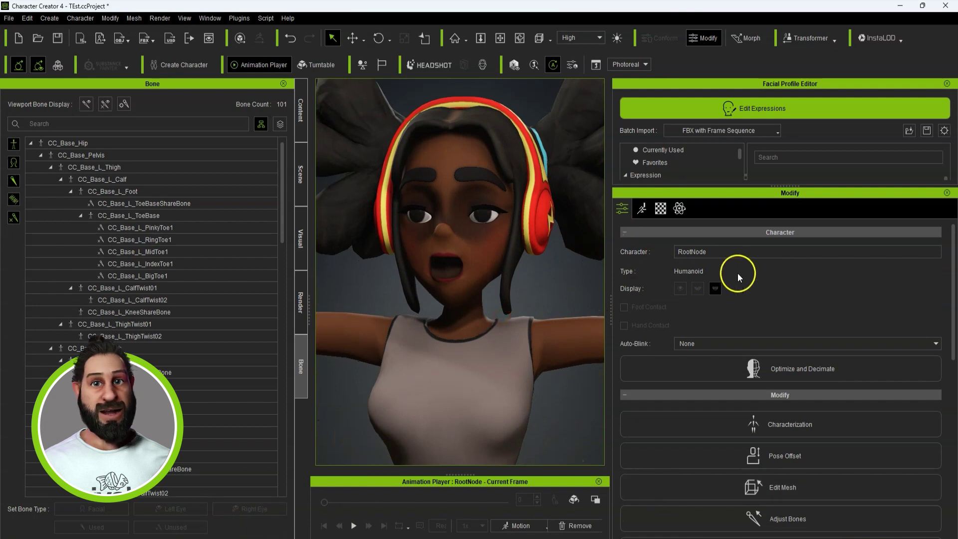
pyautogui.moveTo(787, 184); pyautogui.dragTo(787, 386)
pyautogui.scroll(2, 417, 338)
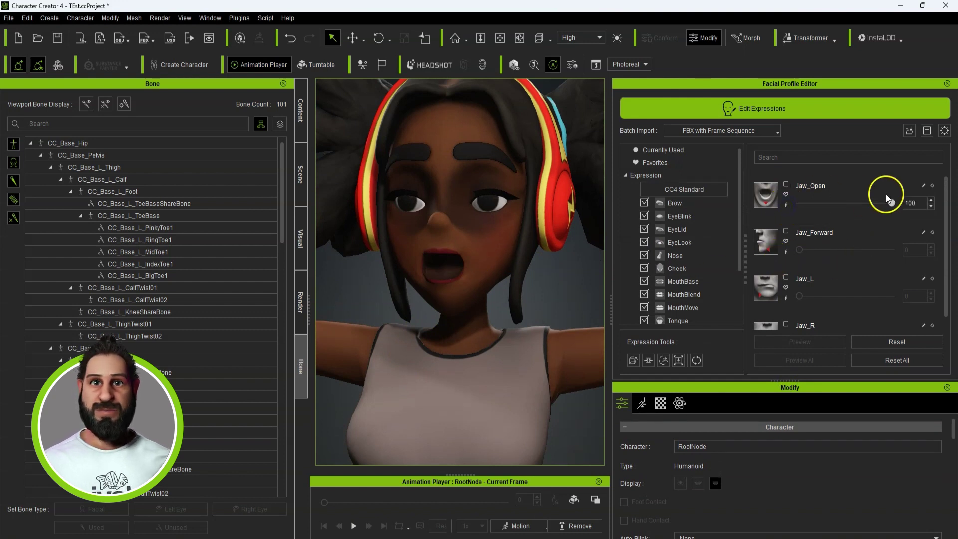
pyautogui.moveTo(893, 204); pyautogui.dragTo(680, 214)
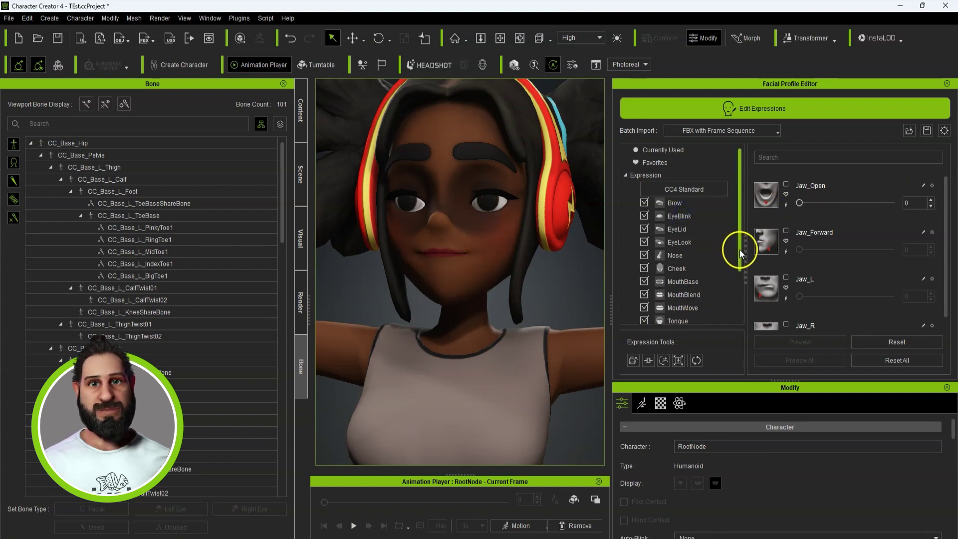
# Step: Browse the expression categories, examining the MouthBlend and Viseme expressions
pyautogui.moveTo(740, 251); pyautogui.dragTo(735, 279)
pyautogui.scroll(1, 735, 279)
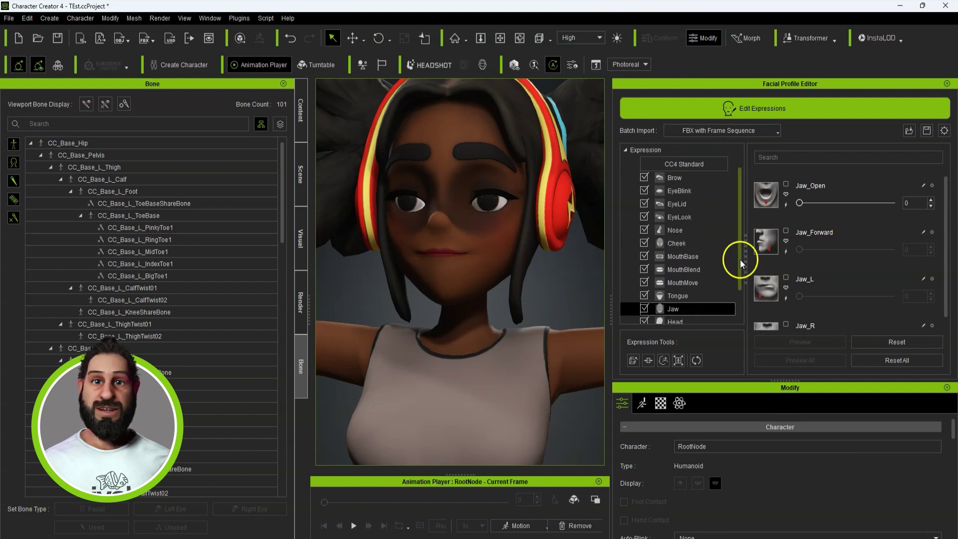
pyautogui.scroll(-1, 739, 260)
pyautogui.click(711, 270)
pyautogui.click(711, 241)
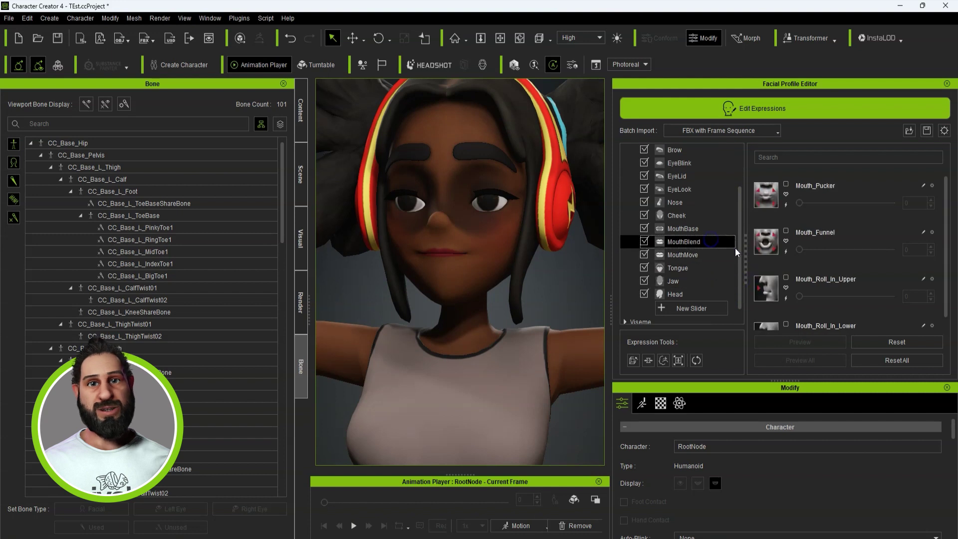
pyautogui.scroll(1, 739, 265)
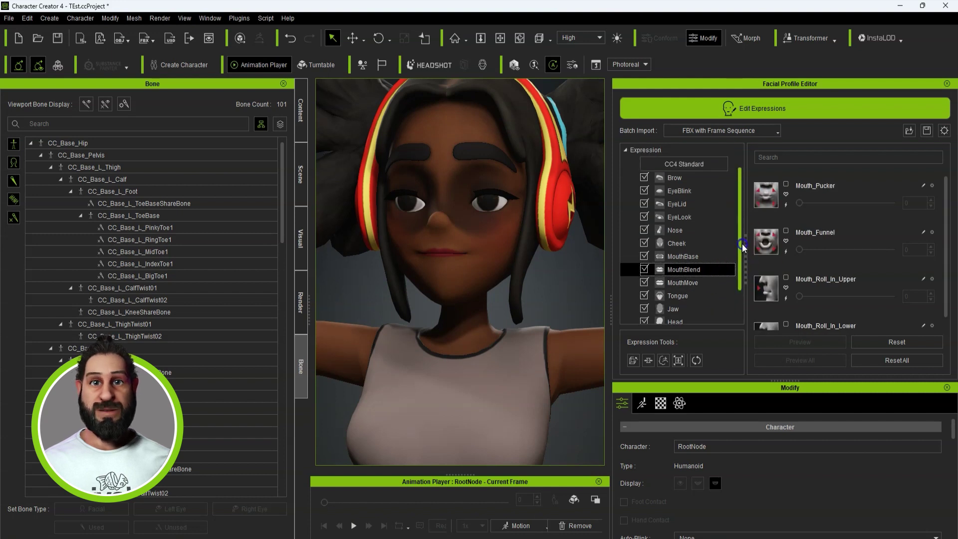
pyautogui.scroll(-2, 740, 283)
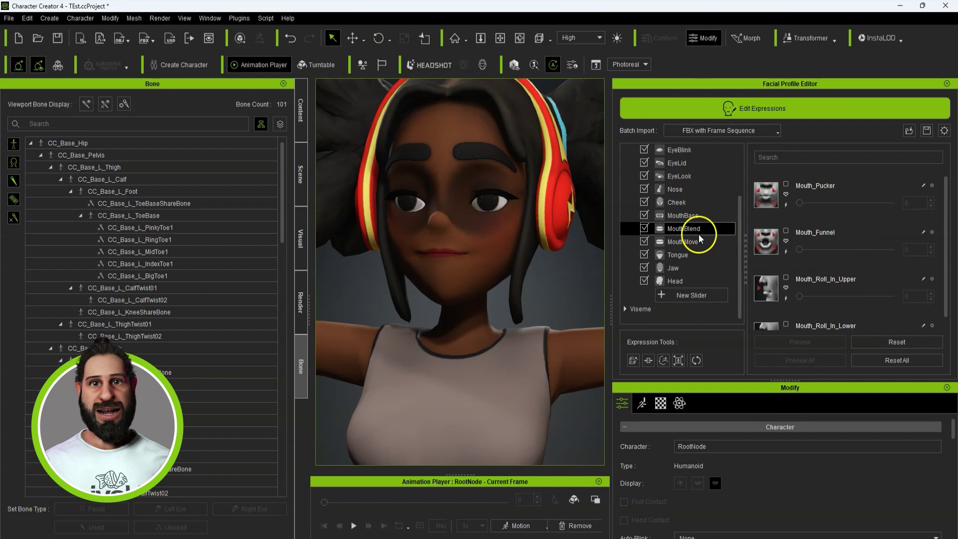
pyautogui.scroll(3, 705, 243)
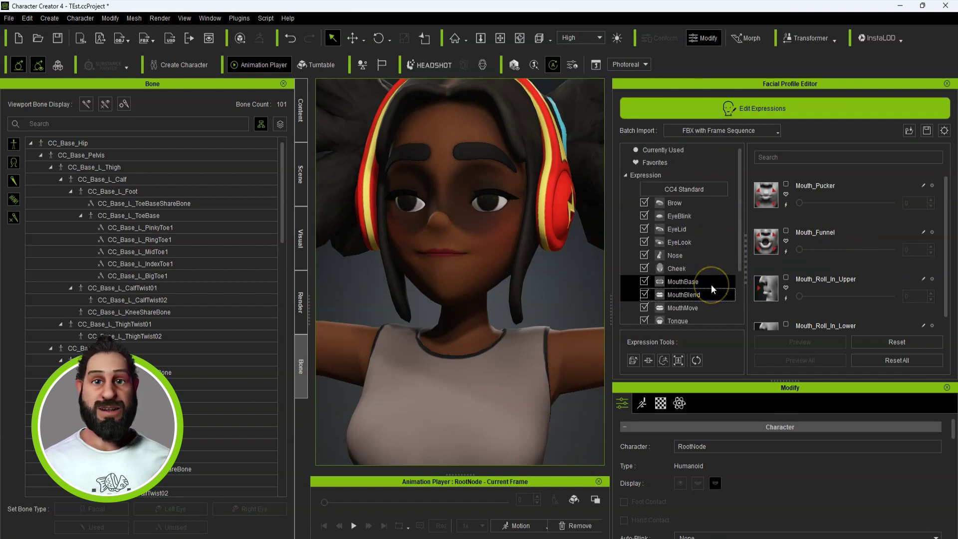
pyautogui.scroll(-2, 712, 284)
pyautogui.click(691, 310)
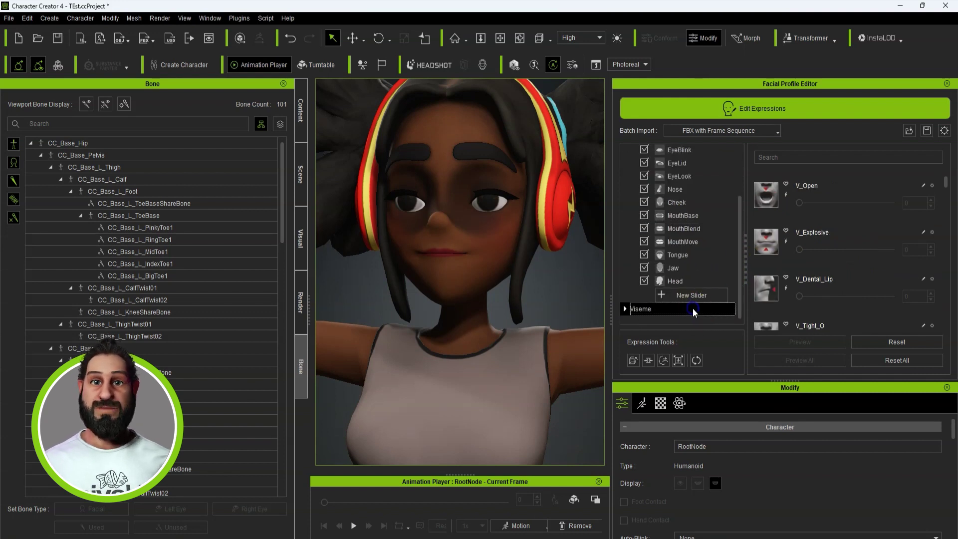
pyautogui.scroll(-3, 884, 243)
pyautogui.scroll(2, 690, 286)
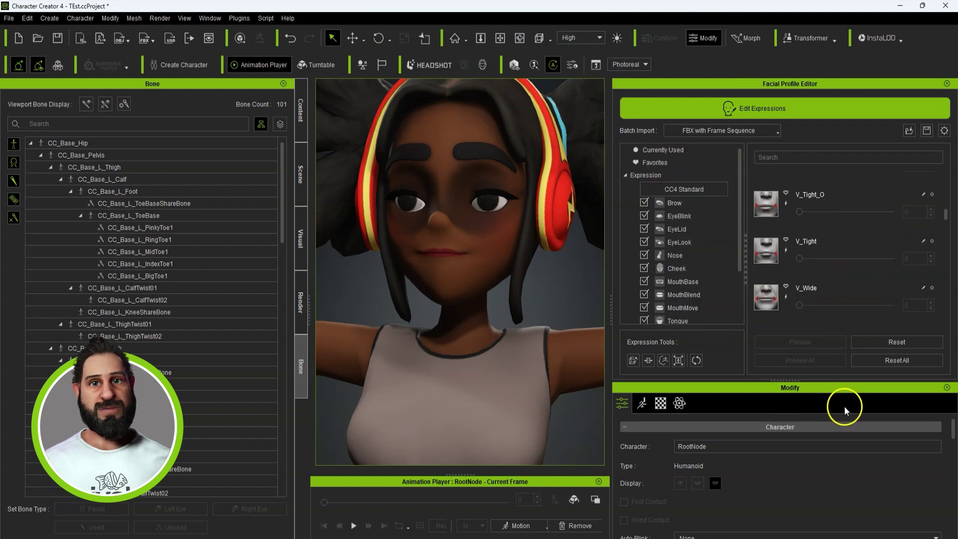
# Step: Enlarge the Facial Profile Editor again and show the MouthBase expressions
pyautogui.moveTo(788, 382); pyautogui.dragTo(792, 468)
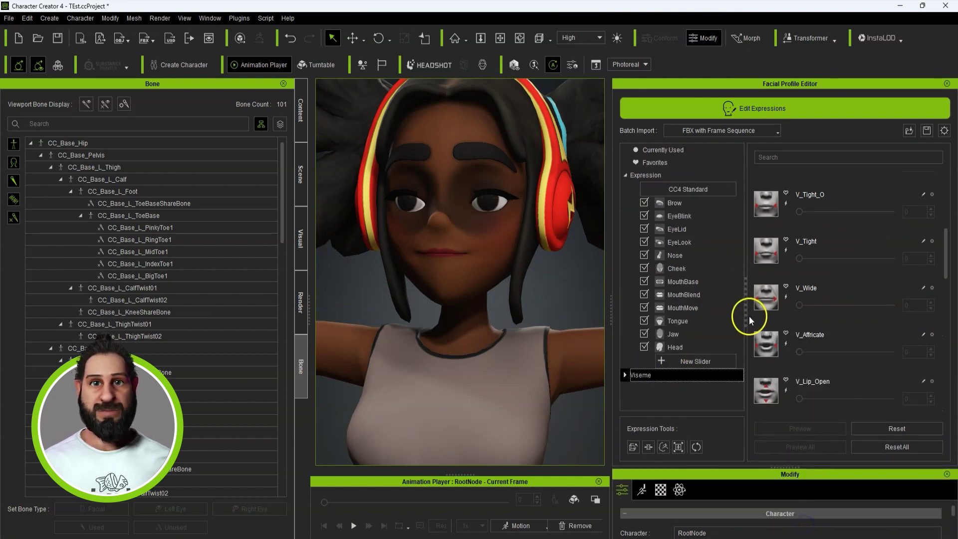
pyautogui.click(712, 286)
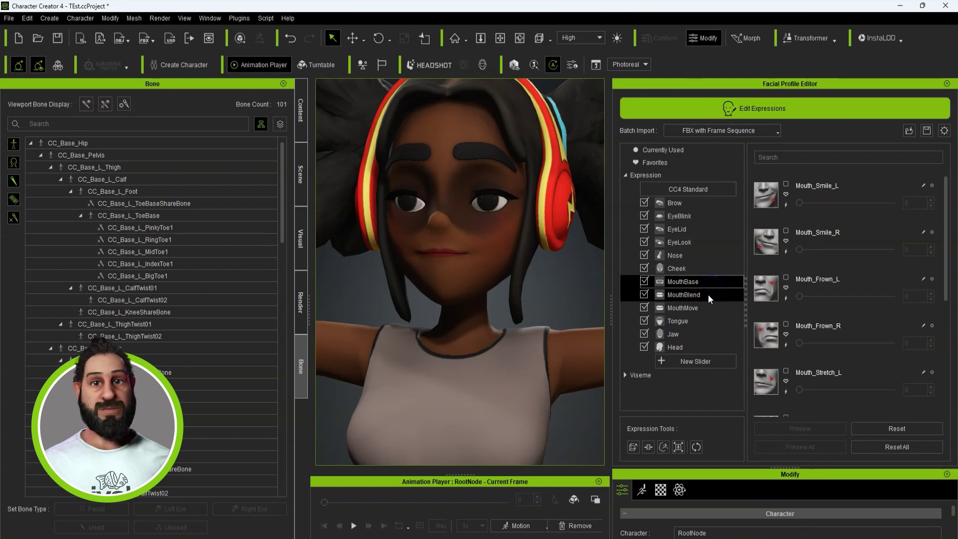
pyautogui.click(715, 245)
pyautogui.click(706, 287)
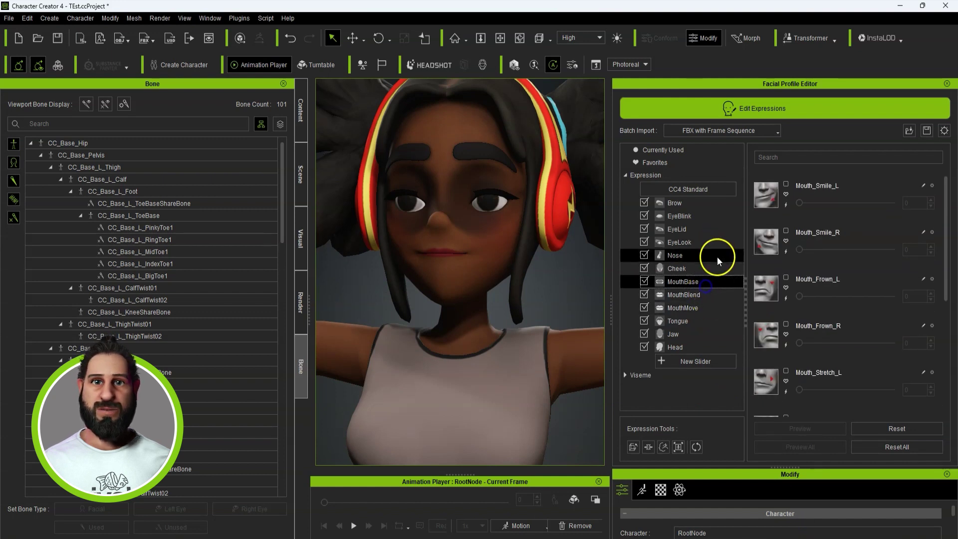
# Step: Set the Jaw_Open expression to 55 and return to the MouthBlend expressions
pyautogui.click(703, 295)
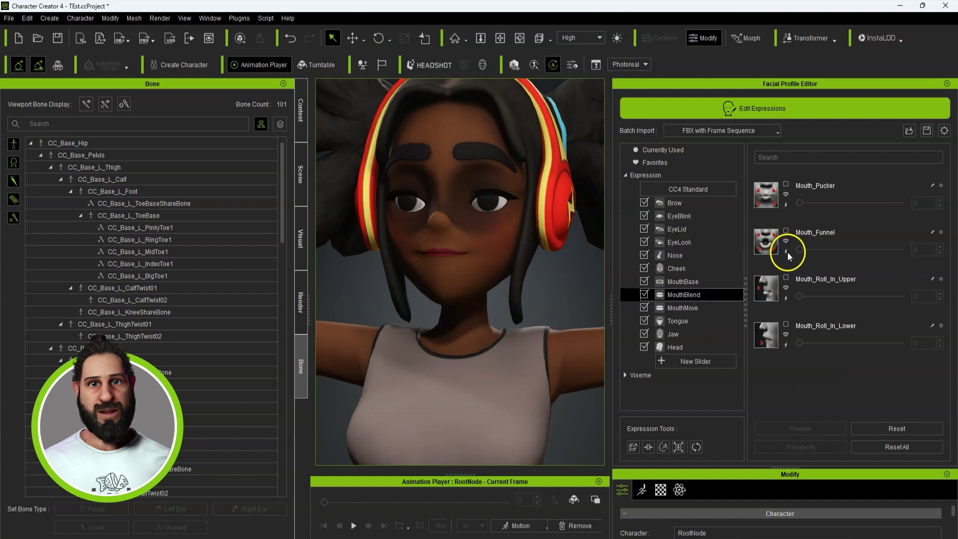
pyautogui.click(691, 336)
pyautogui.moveTo(800, 203); pyautogui.dragTo(857, 215)
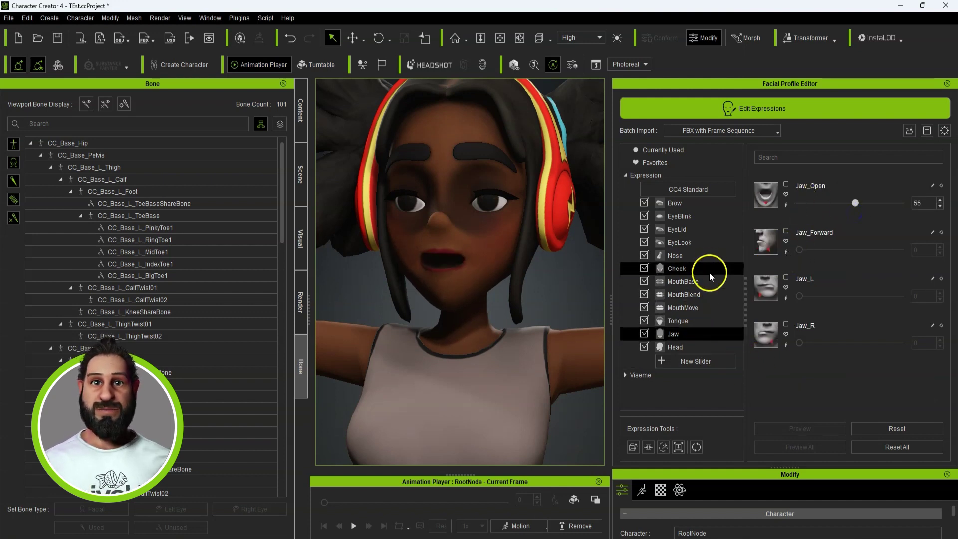
pyautogui.click(701, 294)
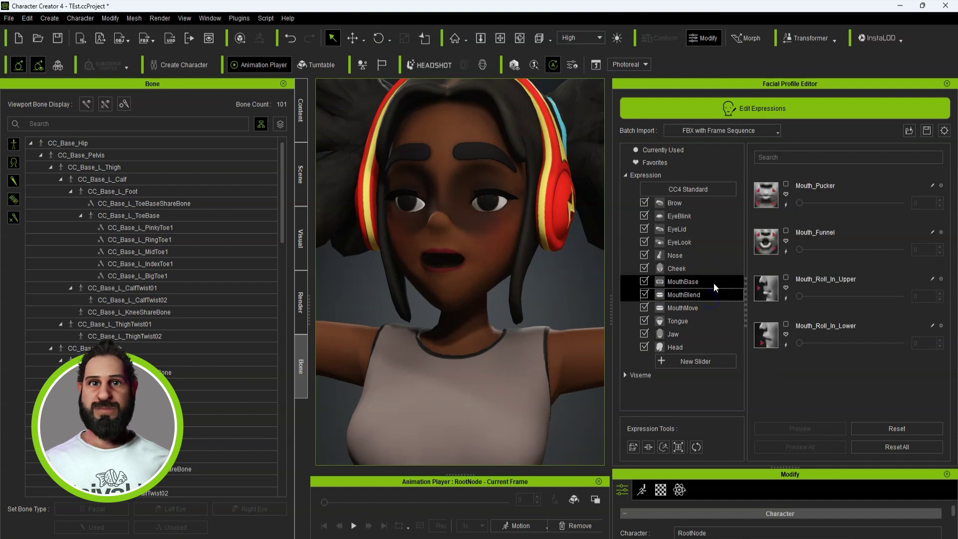
# Step: Start editing the expression mesh at vertex level and select one mouth corner vertex together with its mirrored counterpart
pyautogui.click(633, 448)
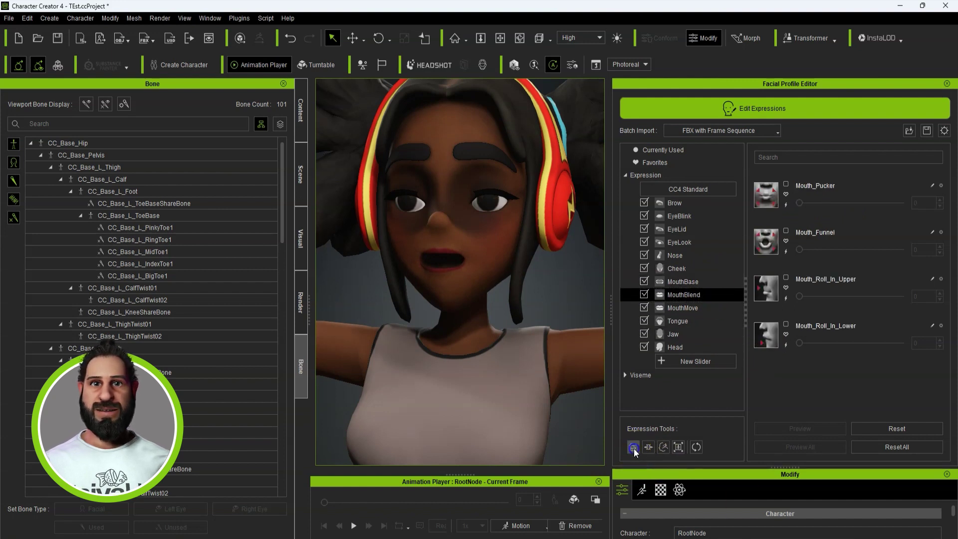
pyautogui.moveTo(787, 468); pyautogui.dragTo(773, 243)
pyautogui.scroll(5, 462, 254)
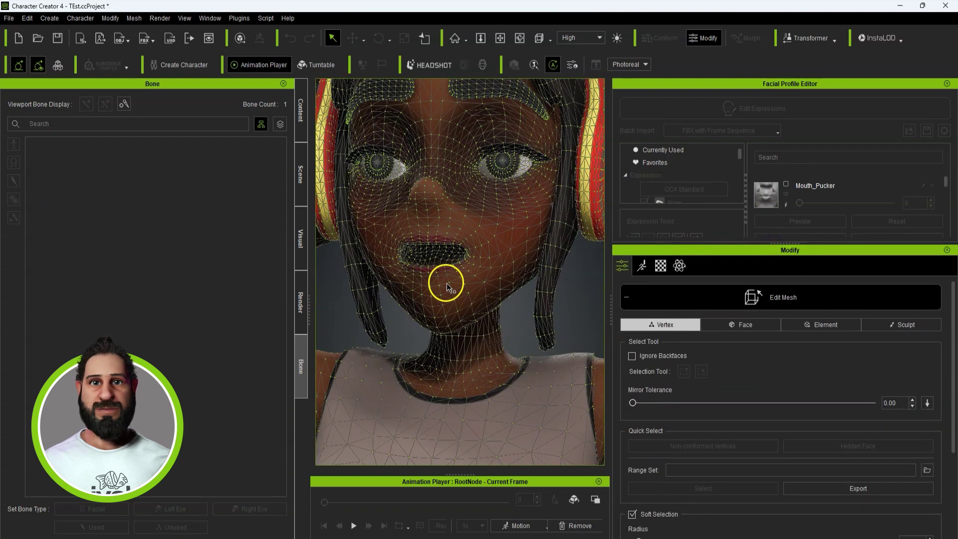
pyautogui.click(498, 256)
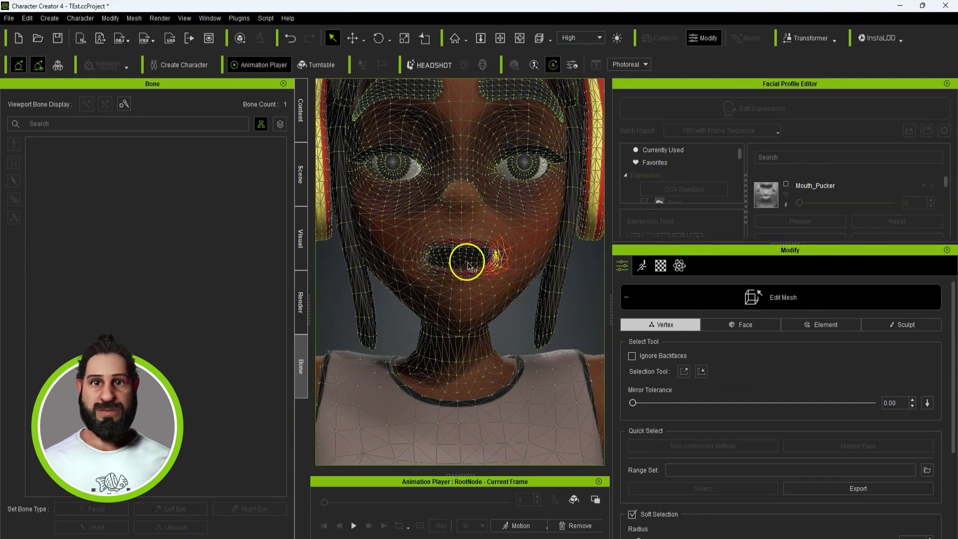
pyautogui.scroll(3, 469, 266)
pyautogui.keyDown('ctrl'); pyautogui.click(404, 251); pyautogui.keyUp('ctrl')
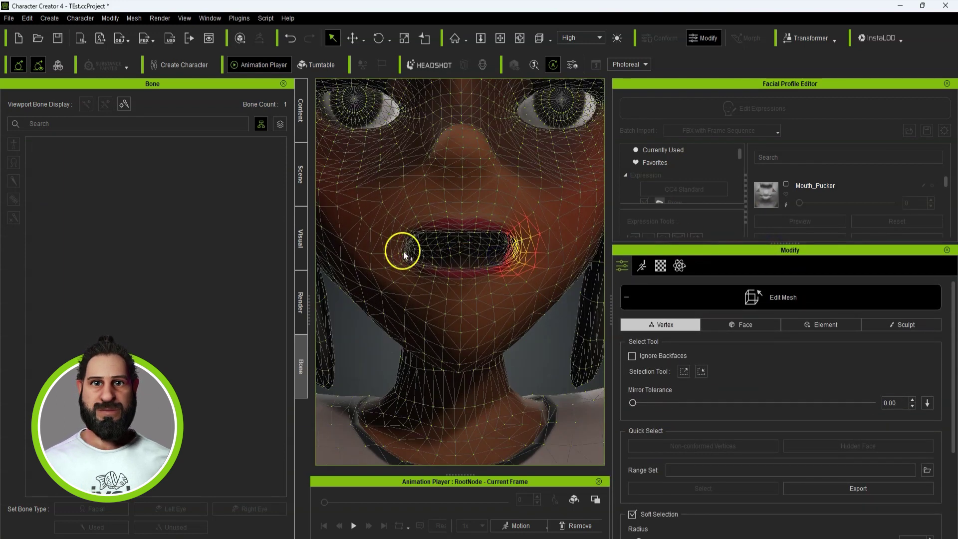
pyautogui.click(928, 404)
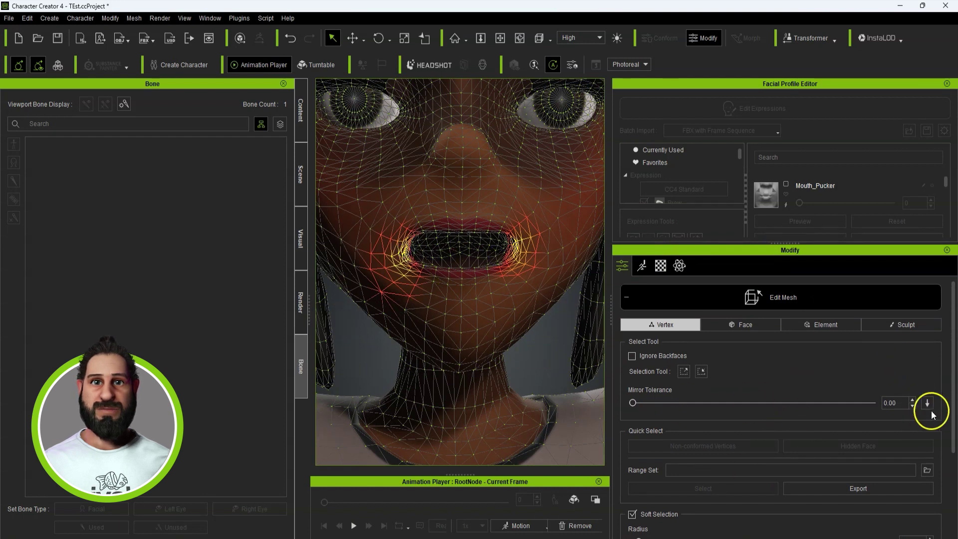
pyautogui.click(520, 249)
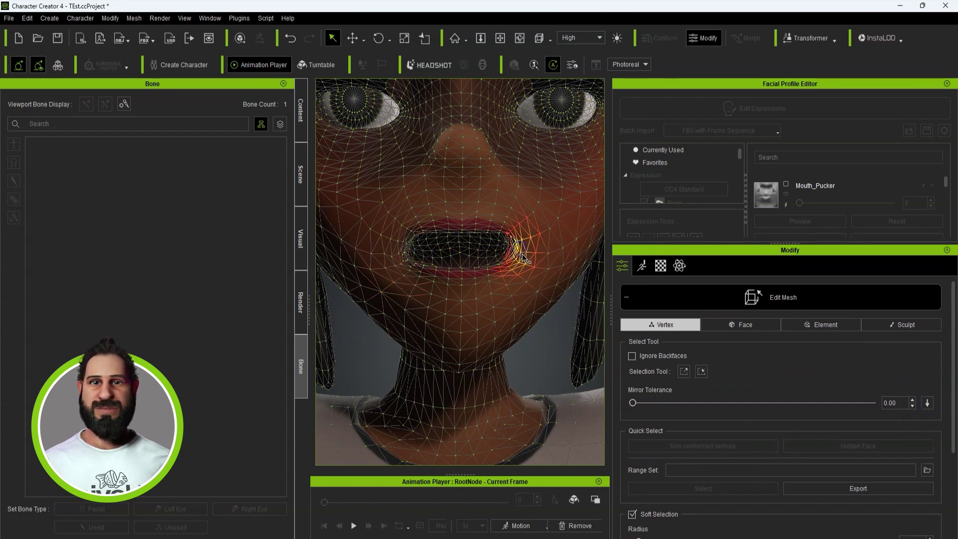
pyautogui.click(928, 404)
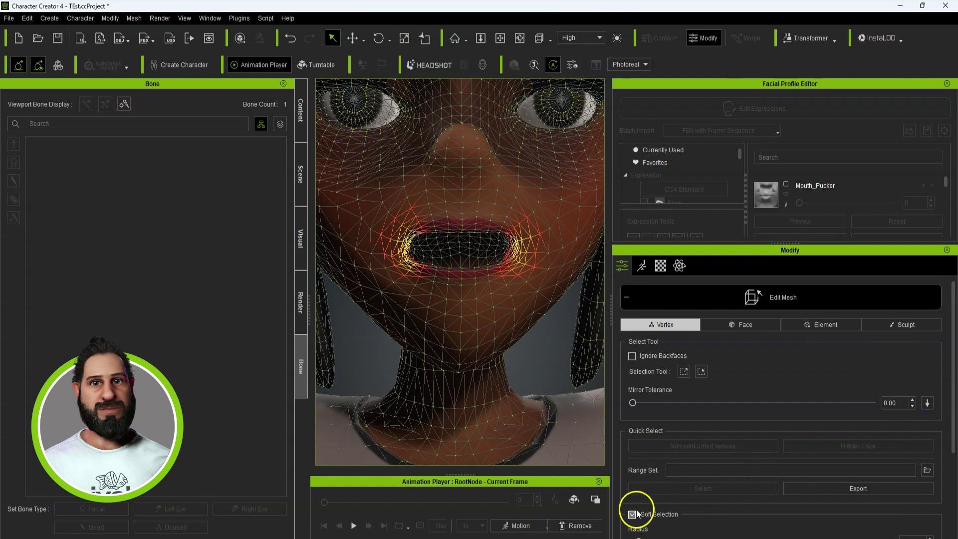
# Step: Set the soft selection radius to 1.93 and bias to 0.44, and scale the mouth corners inward
pyautogui.scroll(-3, 747, 474)
pyautogui.moveTo(643, 452)
pyautogui.mouseDown()
pyautogui.moveTo(690, 456)
pyautogui.moveTo(633, 456)
pyautogui.moveTo(650, 460)
pyautogui.mouseUp()
pyautogui.moveTo(886, 477); pyautogui.dragTo(836, 477)
pyautogui.click(404, 38)
pyautogui.moveTo(517, 247); pyautogui.dragTo(506, 249)
pyautogui.moveTo(645, 447); pyautogui.dragTo(655, 449)
pyautogui.moveTo(521, 248); pyautogui.dragTo(493, 250)
pyautogui.moveTo(530, 302); pyautogui.dragTo(212, 292, button='right')
pyautogui.moveTo(518, 246); pyautogui.dragTo(479, 249)
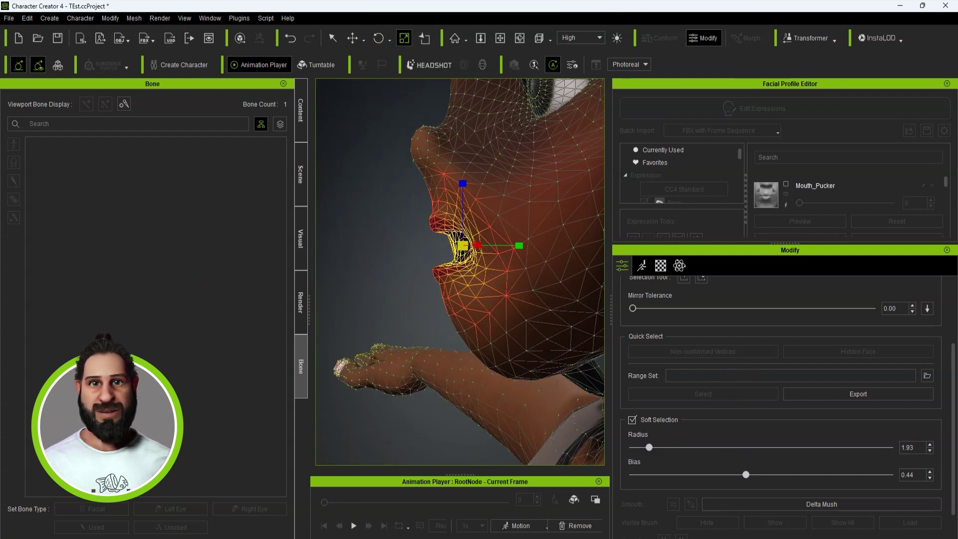
# Step: Move the mouth corners slightly forward, and push the whole lip area forward as a soft selection
pyautogui.click(351, 39)
pyautogui.moveTo(487, 236); pyautogui.dragTo(456, 251, button='right')
pyautogui.moveTo(527, 248); pyautogui.dragTo(520, 248)
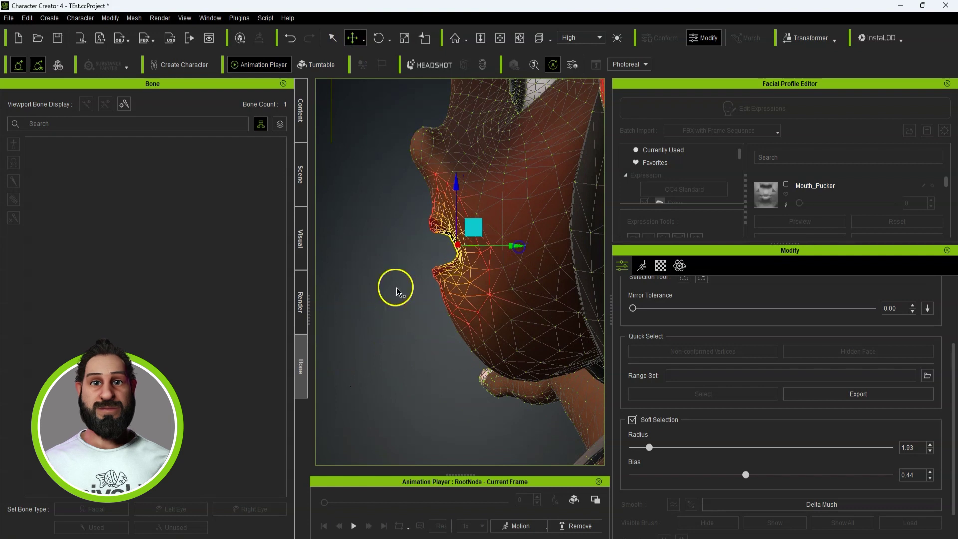
pyautogui.moveTo(397, 287); pyautogui.dragTo(466, 214)
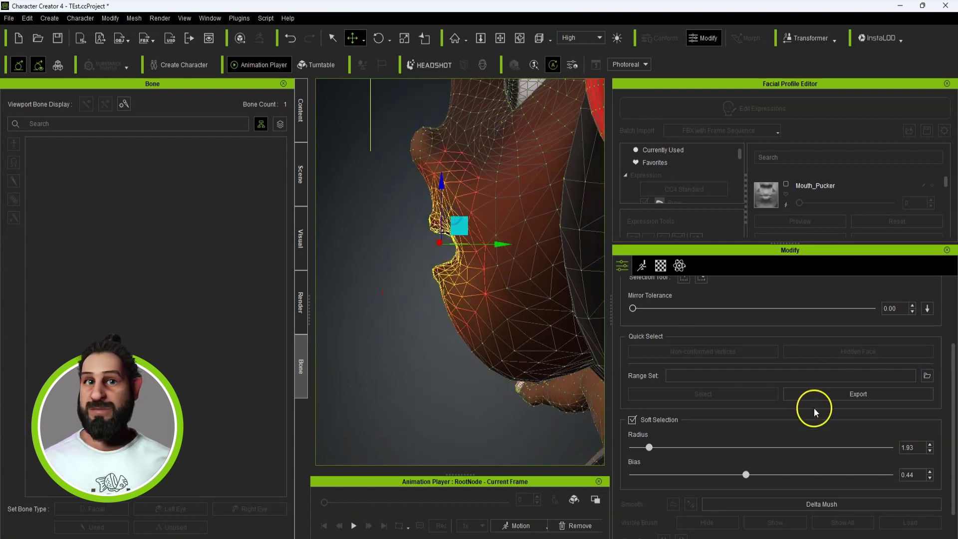
pyautogui.moveTo(501, 243); pyautogui.dragTo(494, 243)
pyautogui.keyDown('alt'); pyautogui.moveTo(340, 300); pyautogui.dragTo(697, 352, button='right'); pyautogui.keyUp('alt')
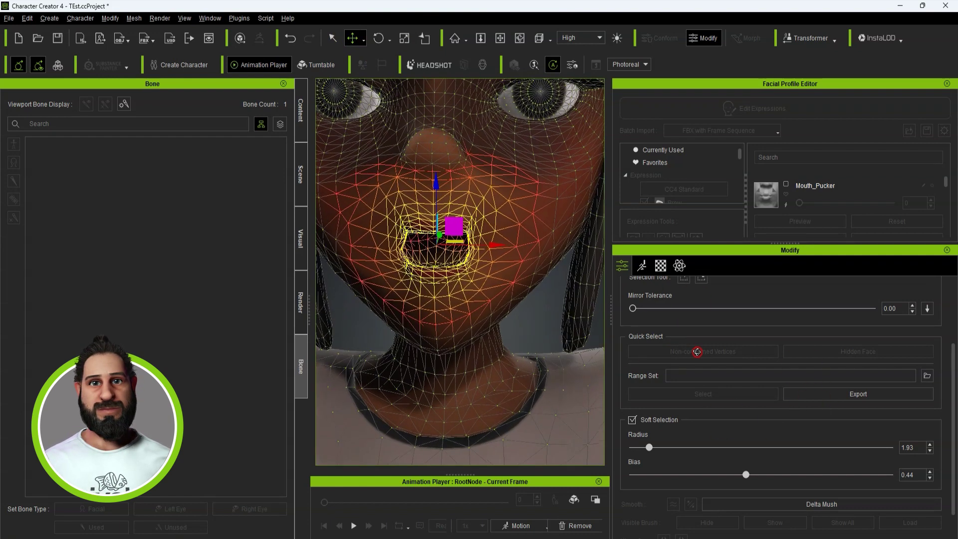
# Step: Switch the mesh editing to Sculpt mode and finish editing the mouth shape
pyautogui.scroll(5, 676, 291)
pyautogui.click(910, 325)
pyautogui.click(700, 343)
pyautogui.moveTo(524, 327); pyautogui.dragTo(538, 297, button='right')
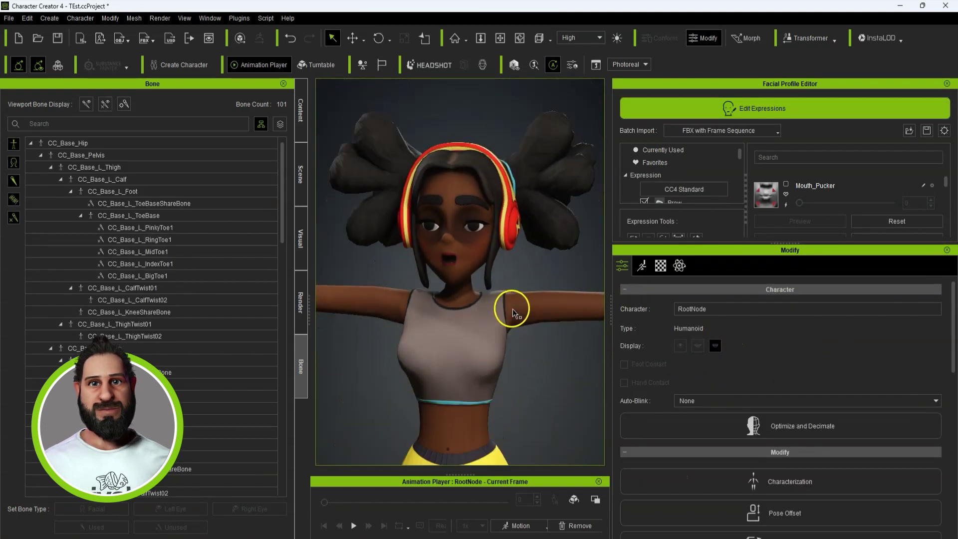
# Step: Enlarge the Facial Profile Editor and test Mouth_Funnel at full strength before returning it to 0
pyautogui.moveTo(794, 243); pyautogui.dragTo(788, 439)
pyautogui.click(786, 252)
pyautogui.moveTo(908, 254); pyautogui.dragTo(683, 250)
pyautogui.click(675, 256)
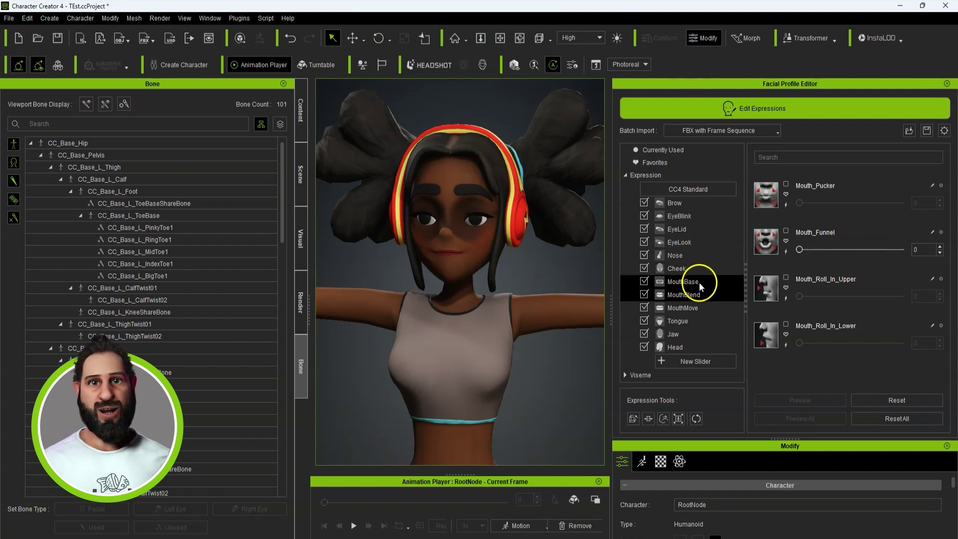
# Step: Compare Jaw_Open at 98 with the V_Open viseme at 100
pyautogui.click(679, 375)
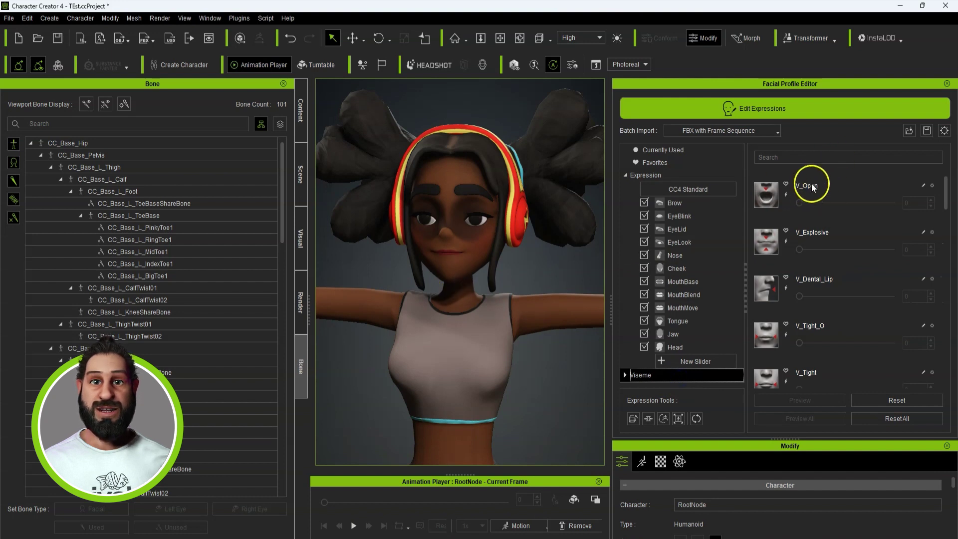
pyautogui.click(721, 334)
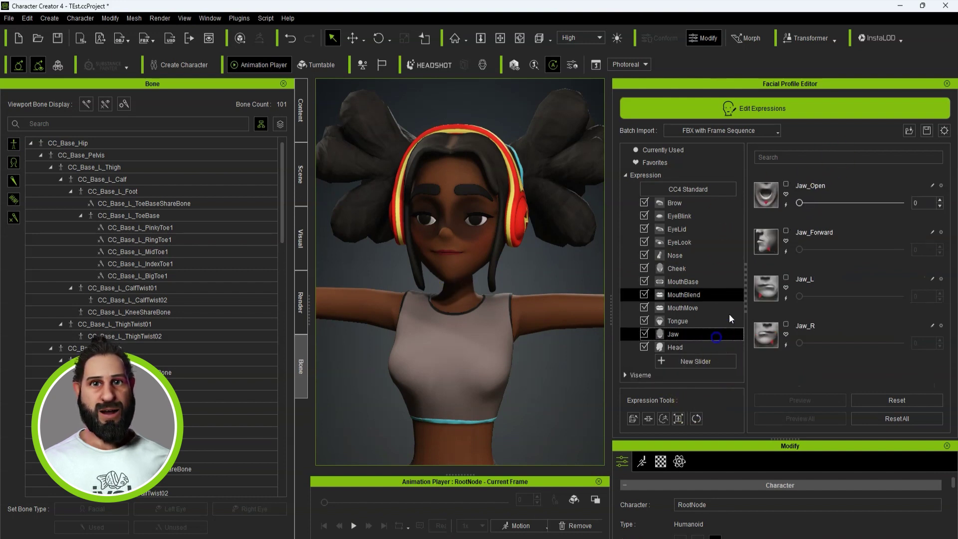
pyautogui.moveTo(800, 204); pyautogui.dragTo(900, 212)
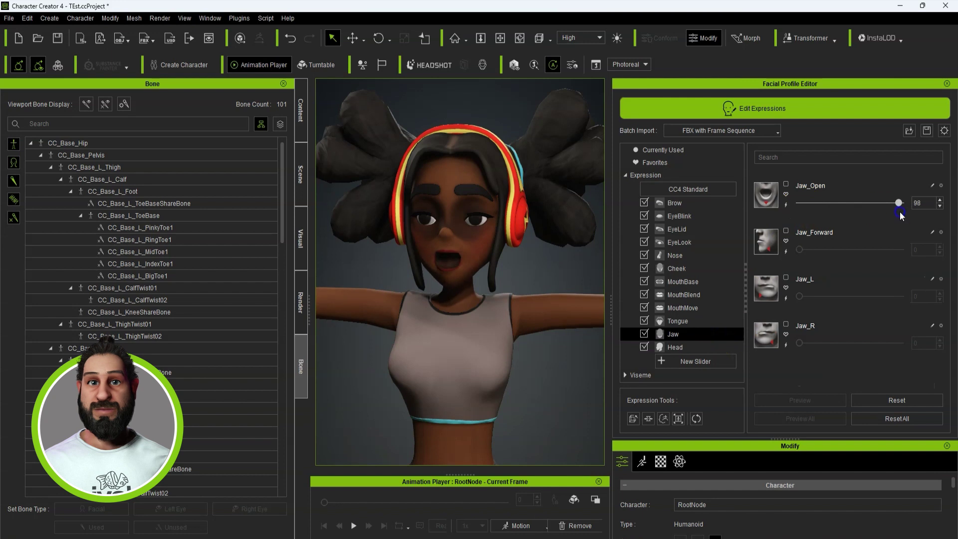
pyautogui.click(679, 379)
pyautogui.click(787, 199)
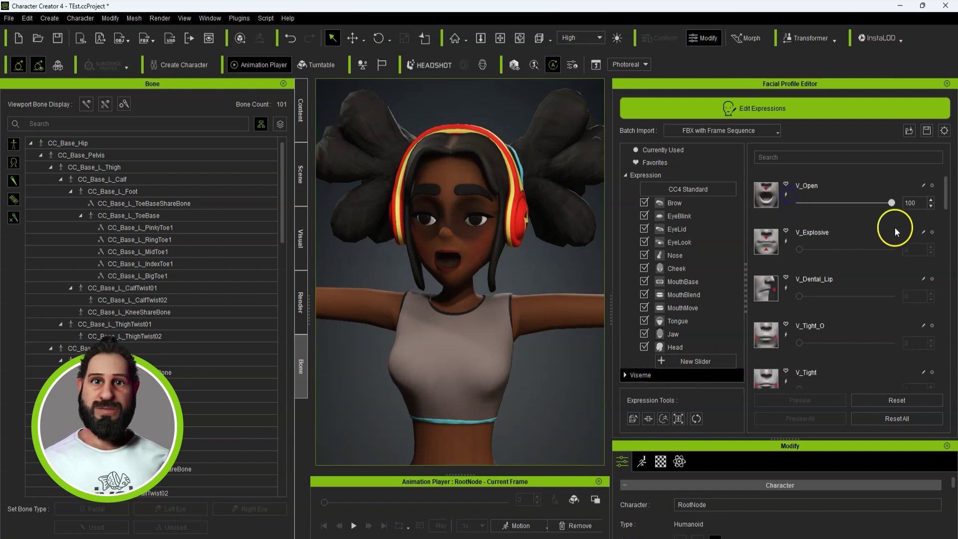
# Step: Test Jaw_Open with a negative value of -10
pyautogui.click(699, 337)
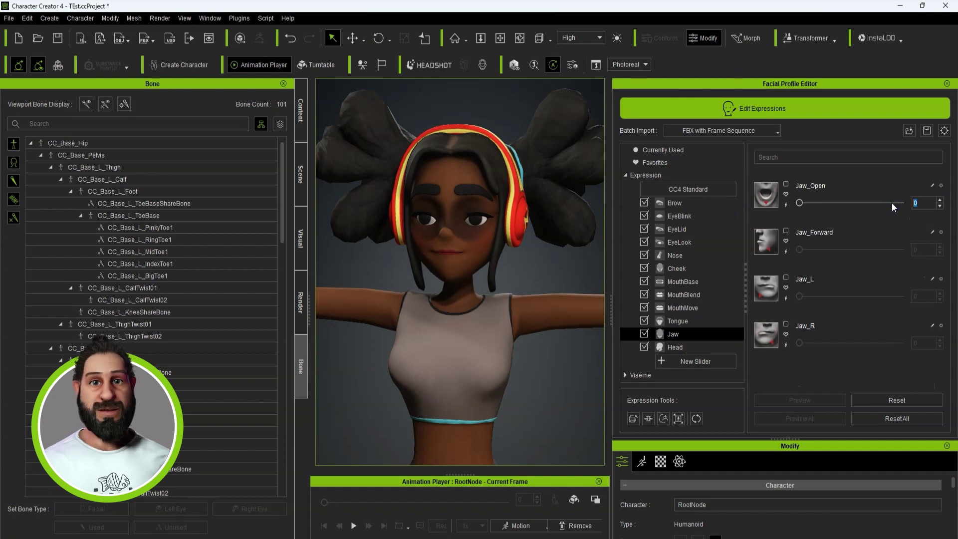
pyautogui.write('-50')
pyautogui.click(925, 202)
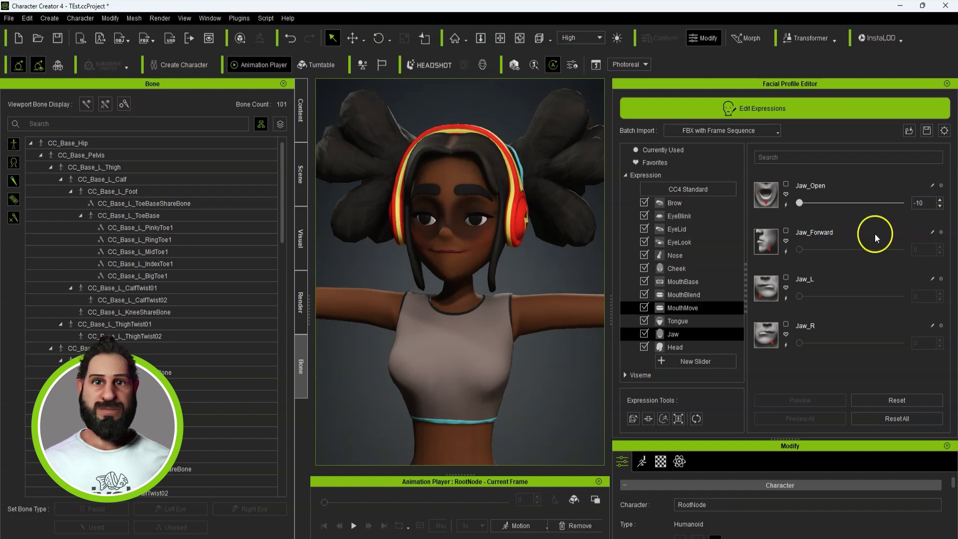
# Step: Test the V_Explosive viseme at full strength, return it to 0, and look through the remaining visemes
pyautogui.click(711, 349)
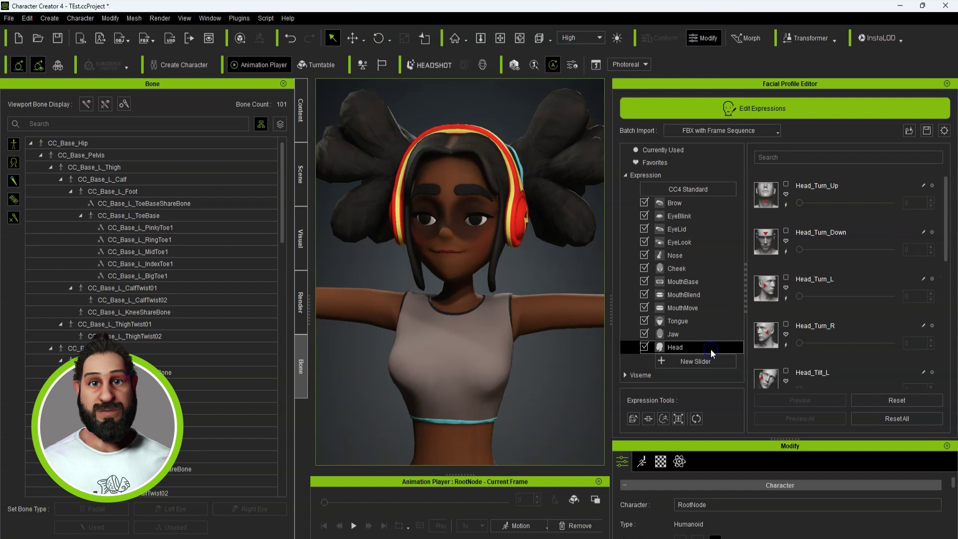
pyautogui.click(695, 376)
pyautogui.click(786, 240)
pyautogui.moveTo(894, 249); pyautogui.dragTo(800, 252)
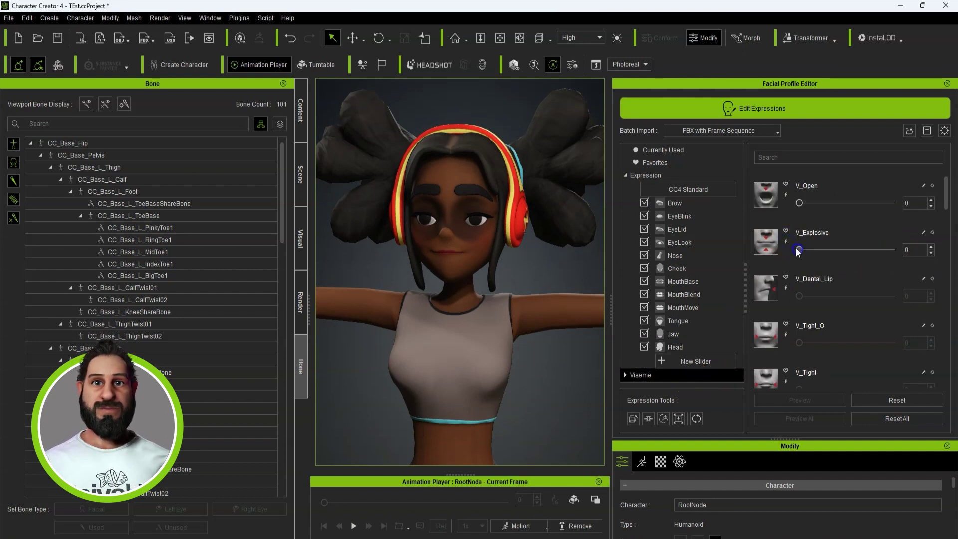
pyautogui.scroll(1, 423, 365)
pyautogui.moveTo(423, 366); pyautogui.dragTo(479, 317, button='middle')
pyautogui.scroll(-3, 859, 335)
pyautogui.scroll(-1, 854, 326)
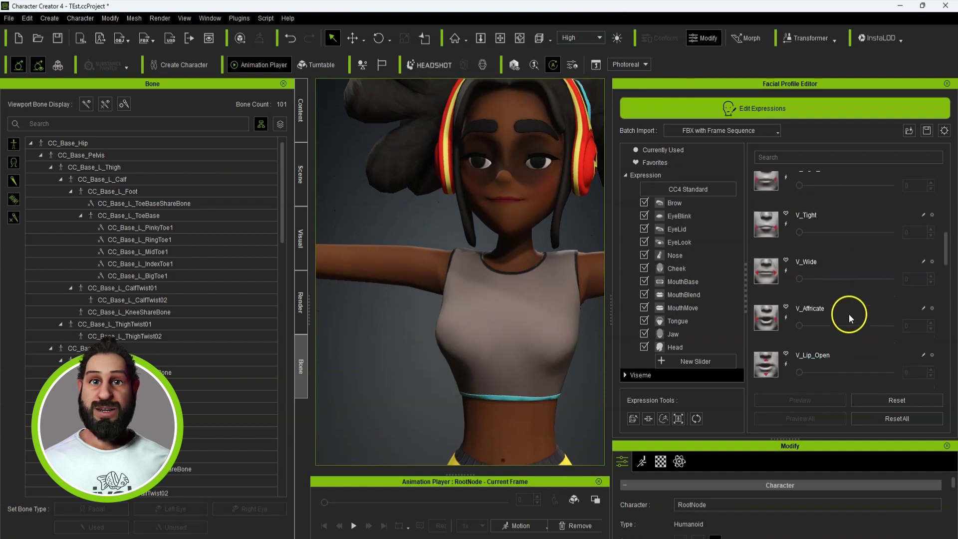
# Step: Show the MouthBlend expressions and test Mouth_Funnel at 53
pyautogui.click(698, 277)
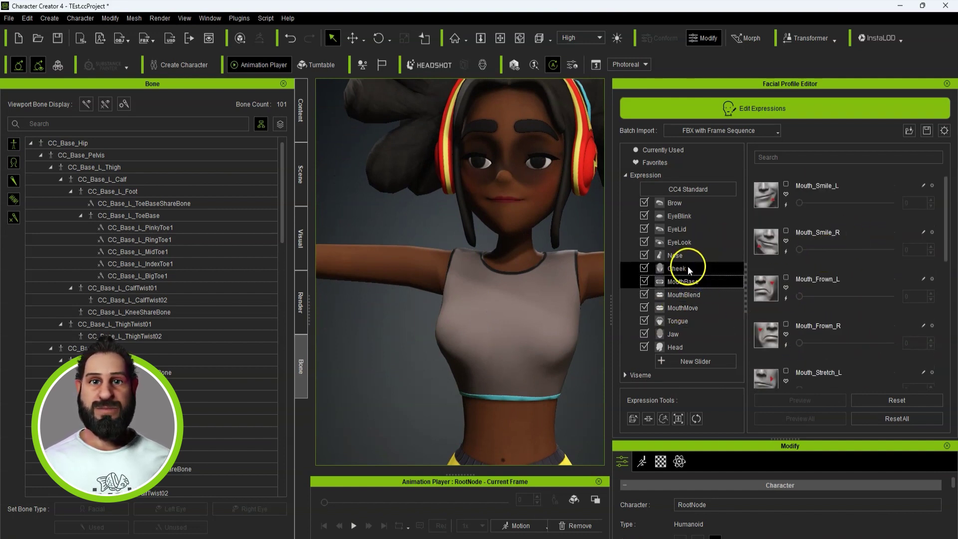
pyautogui.click(699, 299)
pyautogui.moveTo(800, 249); pyautogui.dragTo(854, 254)
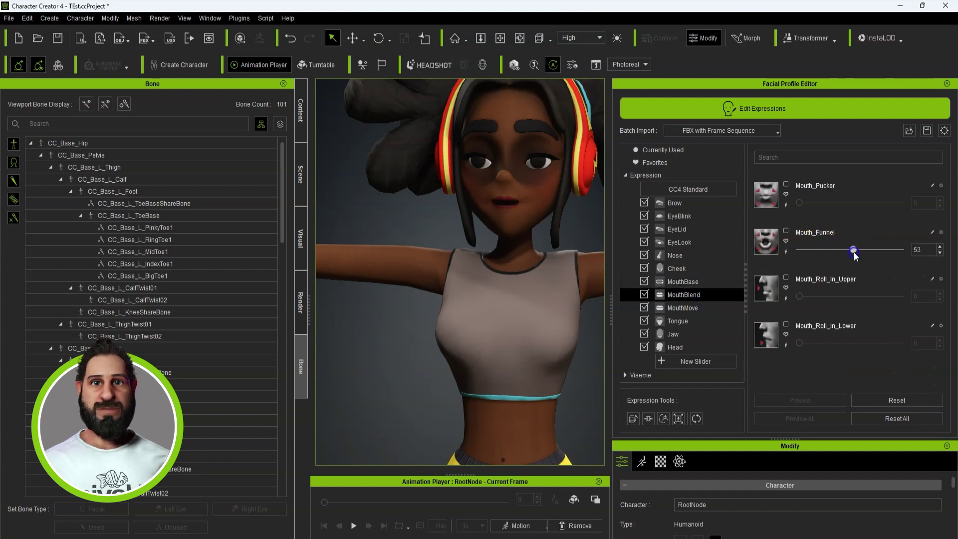
# Step: Show the Viseme expressions and test V_Affricate before returning it to 0
pyautogui.click(678, 375)
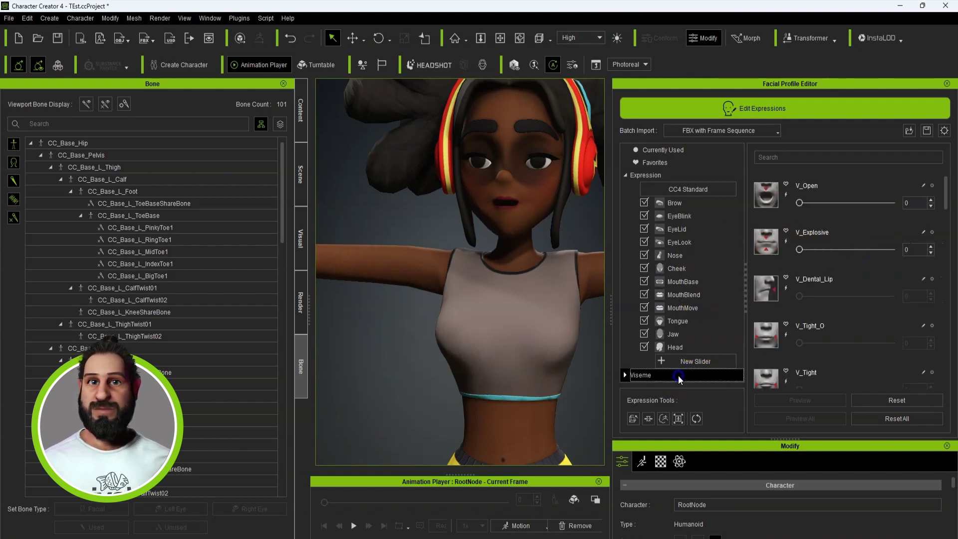
pyautogui.scroll(-2, 852, 296)
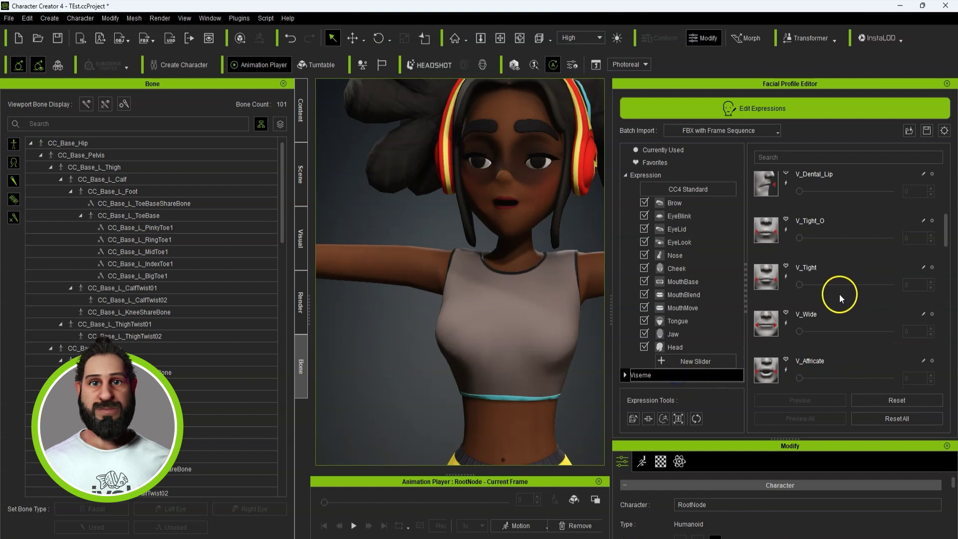
pyautogui.moveTo(892, 381); pyautogui.dragTo(883, 397)
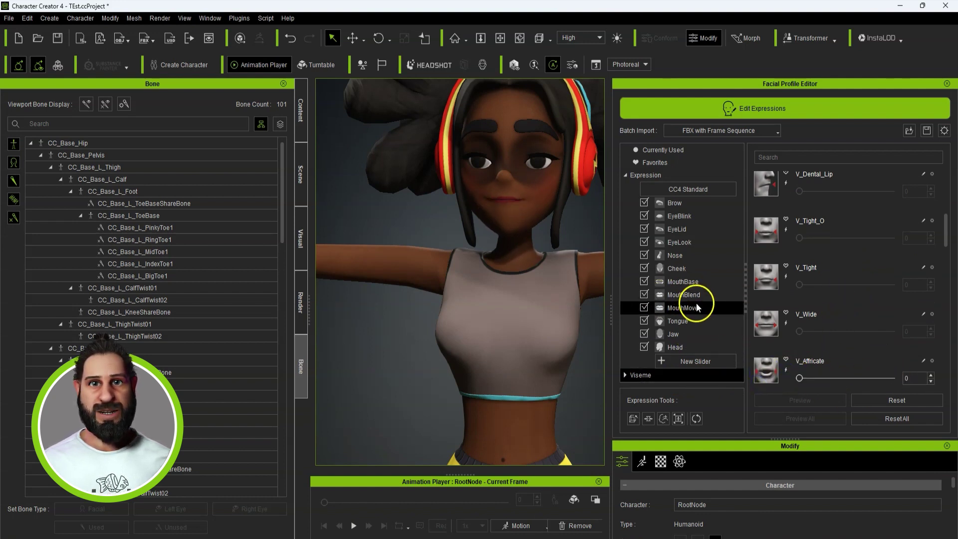
# Step: Show the EyeLook expressions and examine the character's eyes up close from several angles
pyautogui.moveTo(496, 268); pyautogui.dragTo(456, 273, button='right')
pyautogui.scroll(3, 462, 274)
pyautogui.moveTo(491, 237); pyautogui.dragTo(446, 319, button='middle')
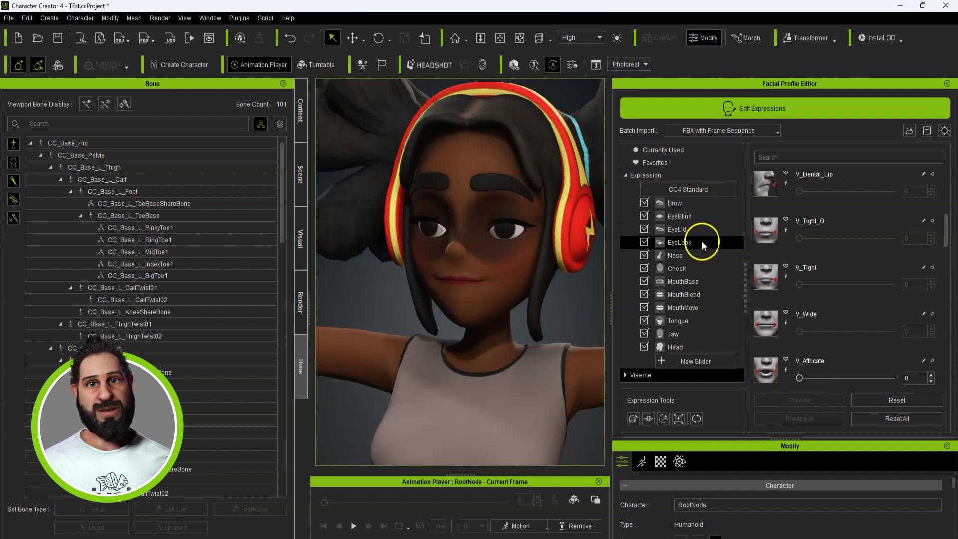
pyautogui.click(703, 242)
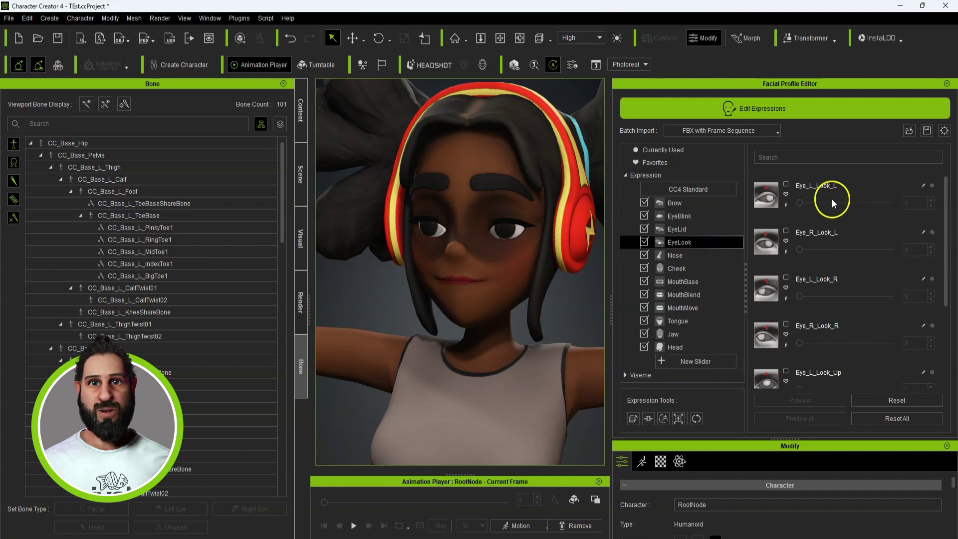
pyautogui.scroll(2, 406, 353)
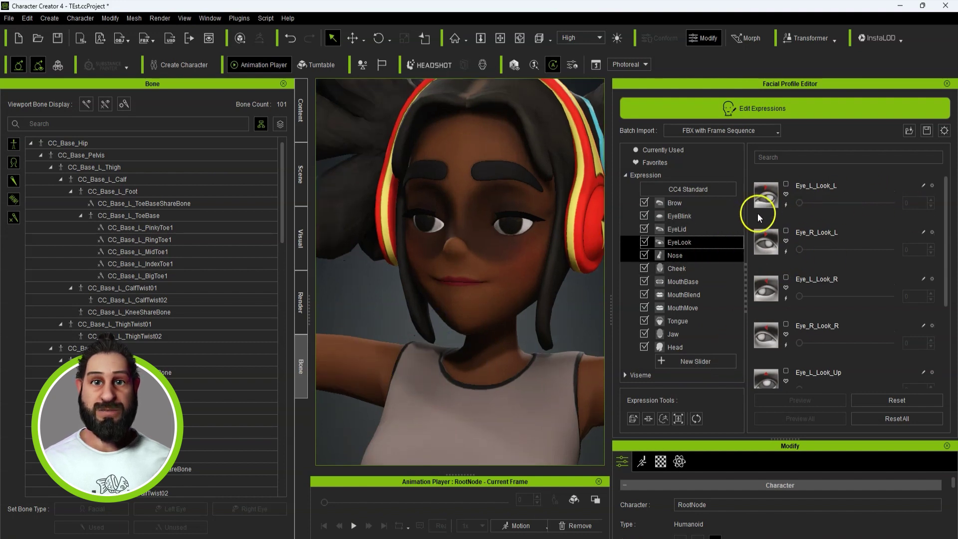
pyautogui.moveTo(470, 336); pyautogui.dragTo(529, 319, button='right')
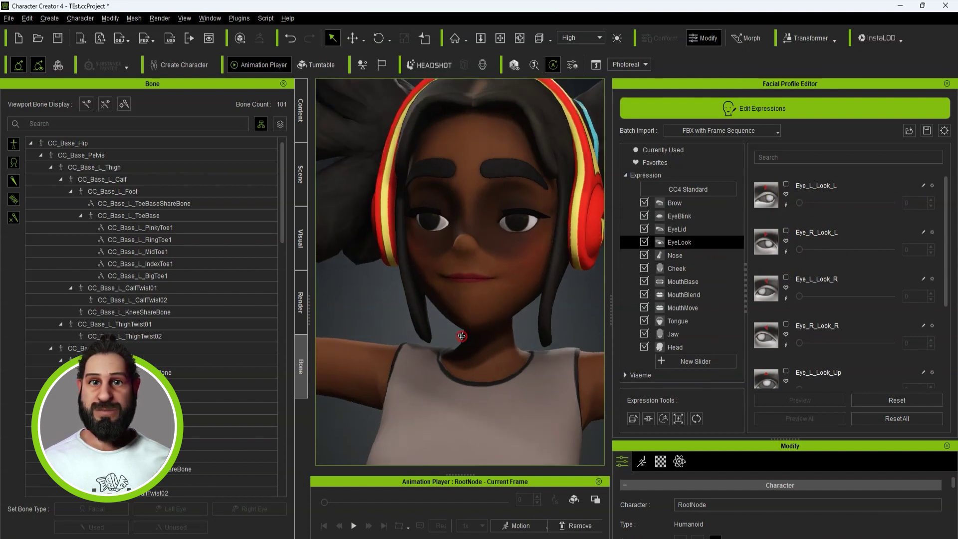
pyautogui.moveTo(485, 258); pyautogui.dragTo(548, 224, button='right')
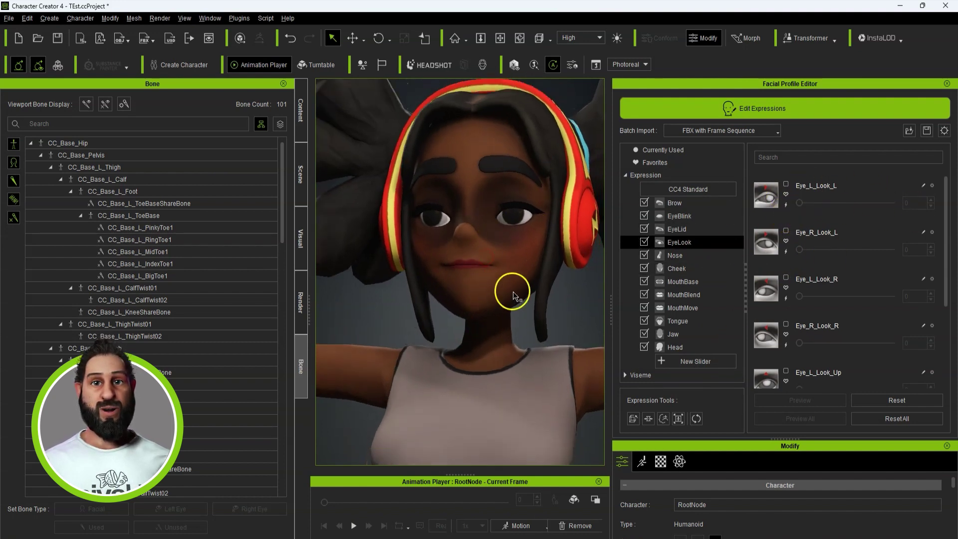
# Step: Rotate the CC_Base_L_Eye bone with the Proportion tool for the Eye_L_Look_L expression, finish the edit and test its slider
pyautogui.moveTo(527, 294); pyautogui.dragTo(540, 298, button='right')
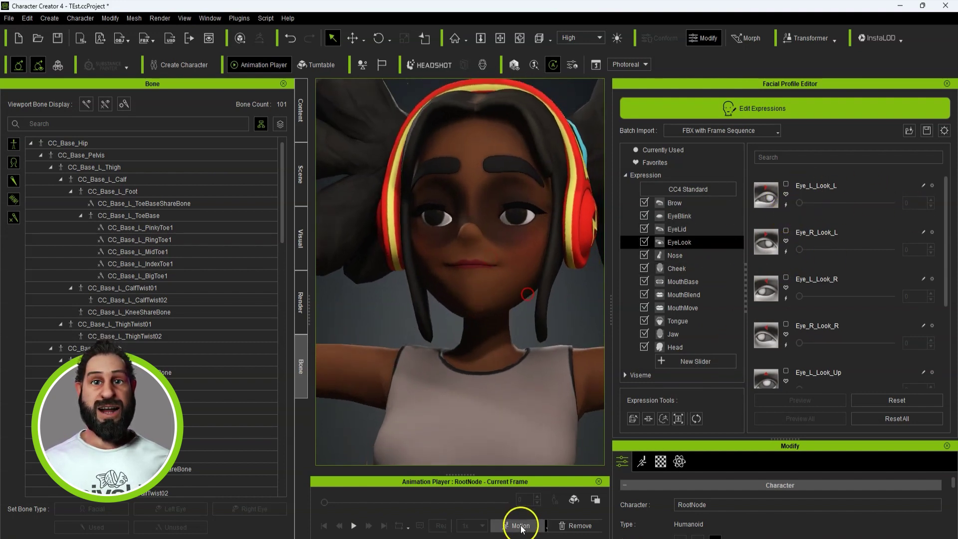
pyautogui.click(678, 419)
pyautogui.click(510, 231)
pyautogui.click(378, 38)
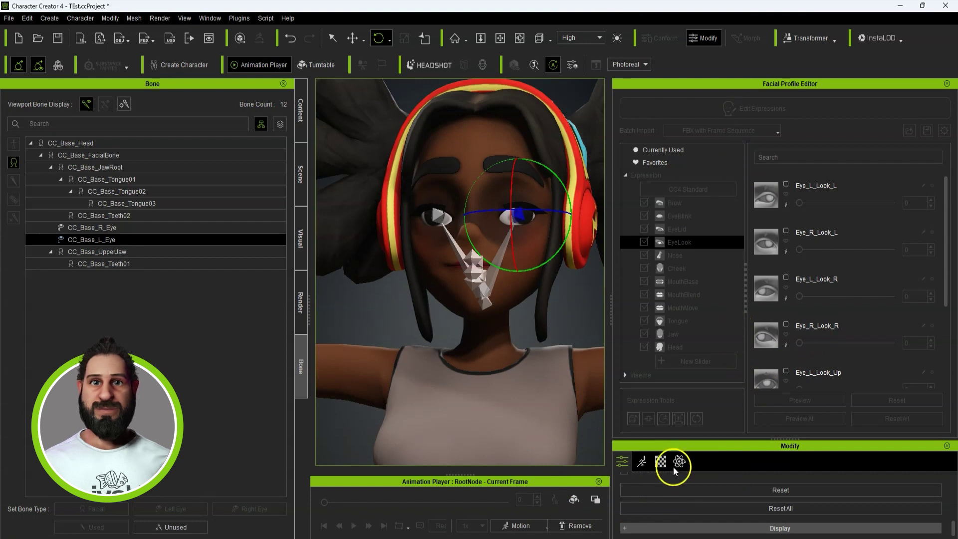
pyautogui.moveTo(767, 444); pyautogui.dragTo(730, 317)
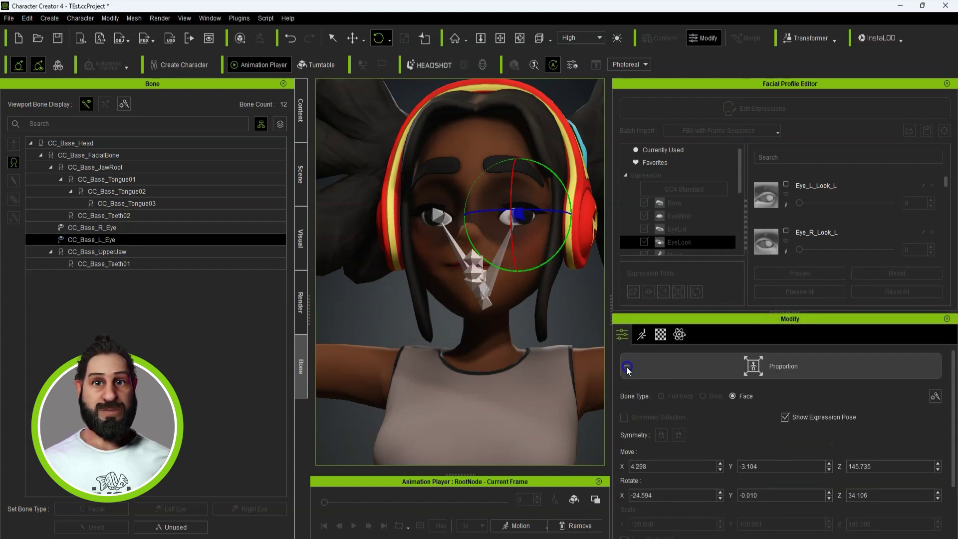
pyautogui.click(627, 366)
pyautogui.moveTo(787, 205); pyautogui.dragTo(954, 230)
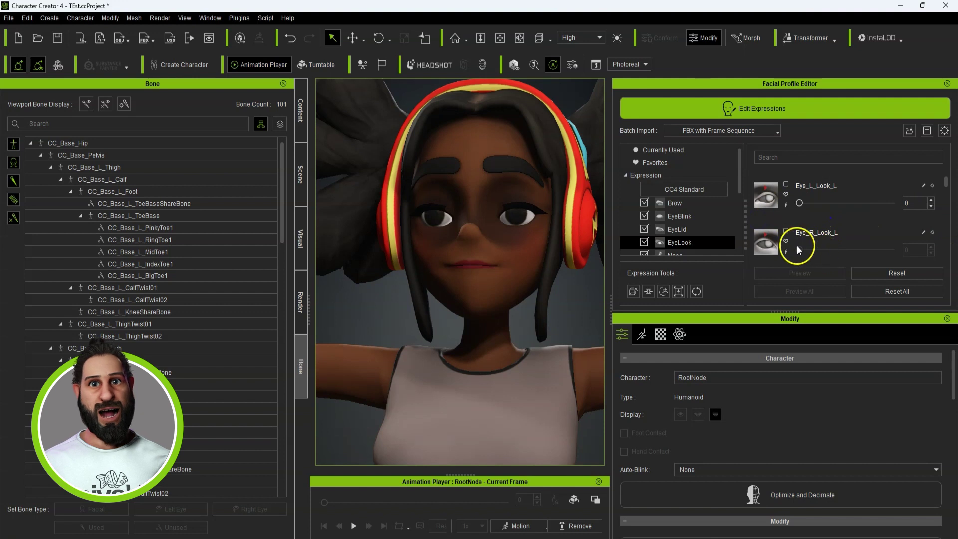
# Step: Show the Head expressions and, with the Proportion tool, rotate the CC_Base_Head bone so the head tilts upward, finishing the edit
pyautogui.scroll(-2, 438, 278)
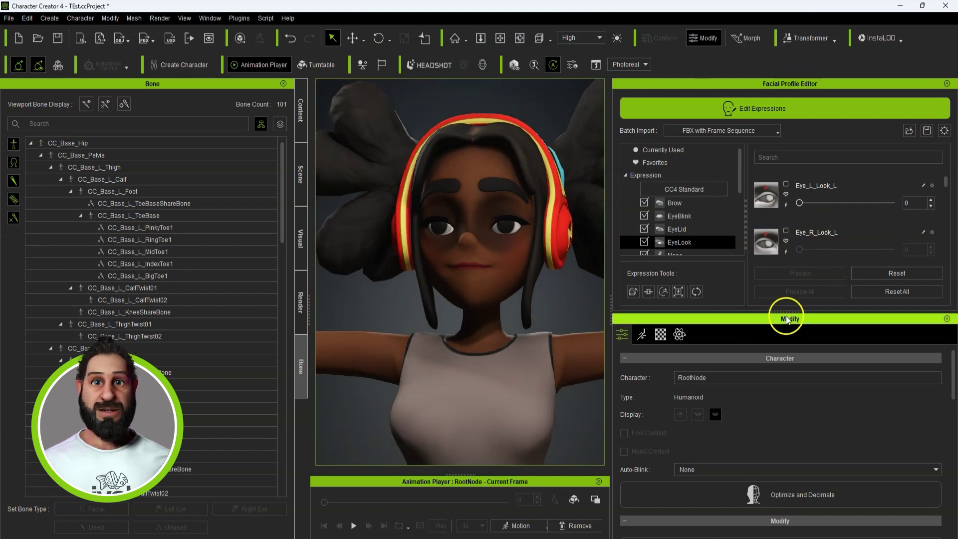
pyautogui.moveTo(793, 311); pyautogui.dragTo(794, 424)
pyautogui.click(686, 348)
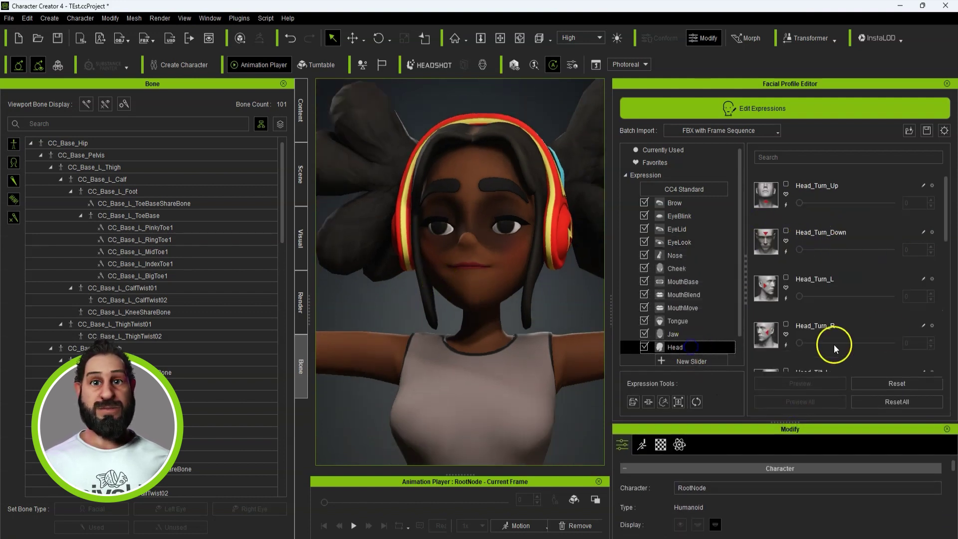
pyautogui.click(677, 403)
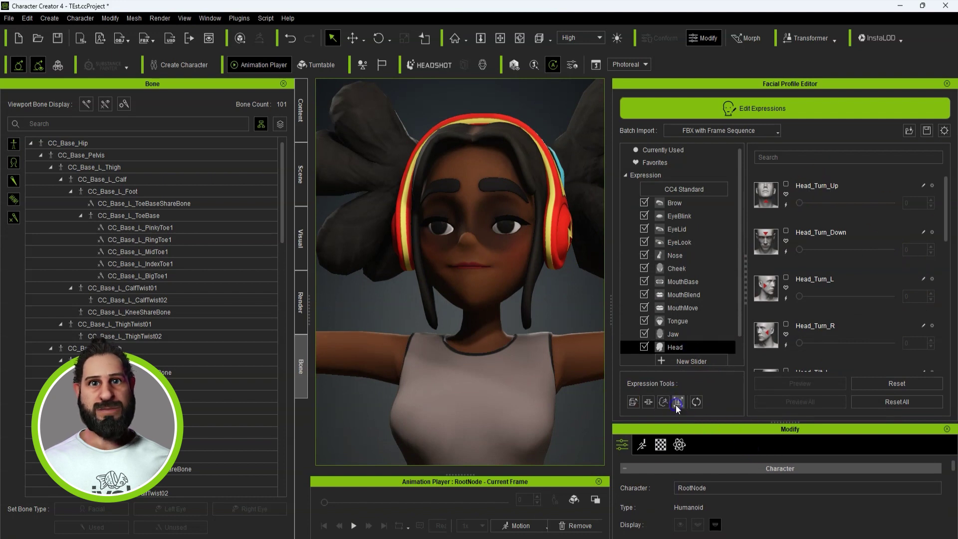
pyautogui.click(378, 38)
pyautogui.click(467, 280)
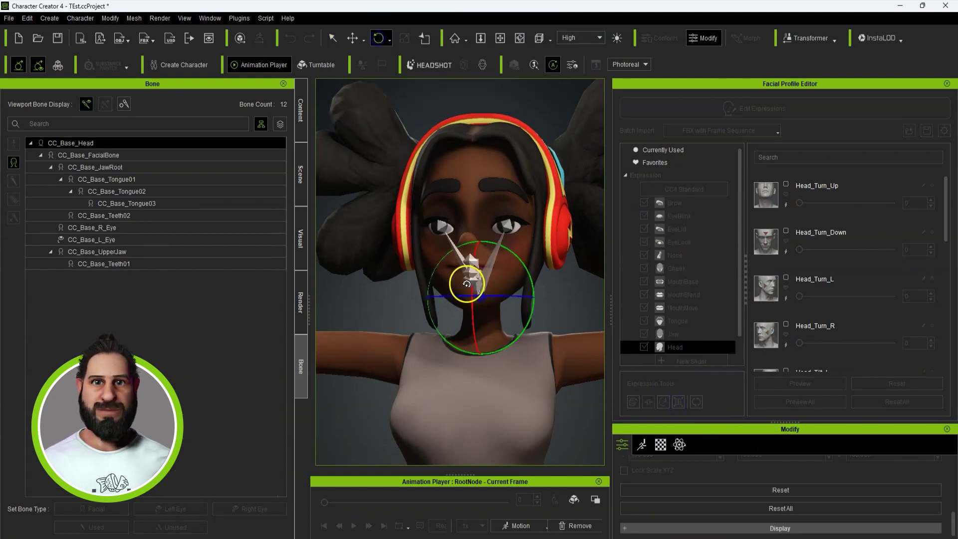
pyautogui.moveTo(473, 282)
pyautogui.mouseDown()
pyautogui.moveTo(474, 264)
pyautogui.moveTo(476, 275)
pyautogui.mouseUp()
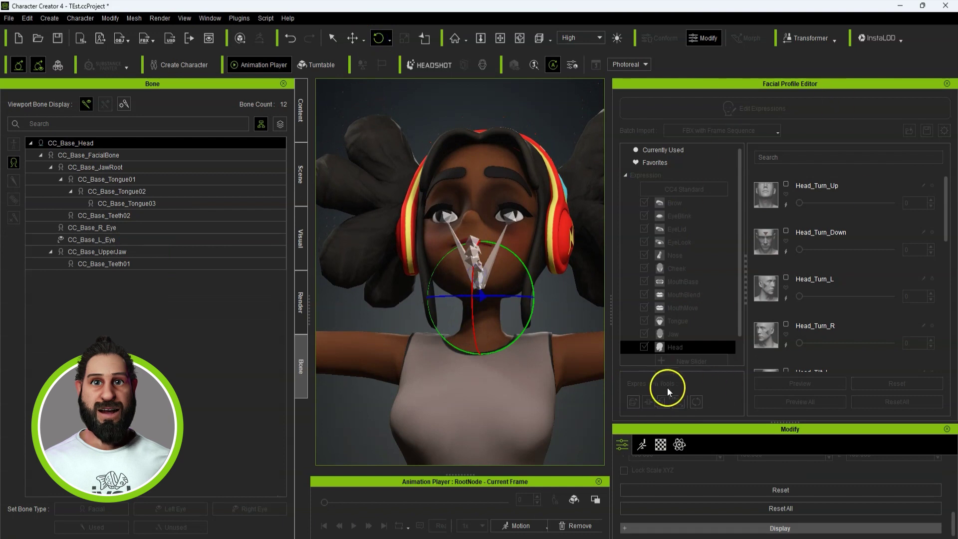
pyautogui.scroll(5, 798, 478)
pyautogui.click(627, 477)
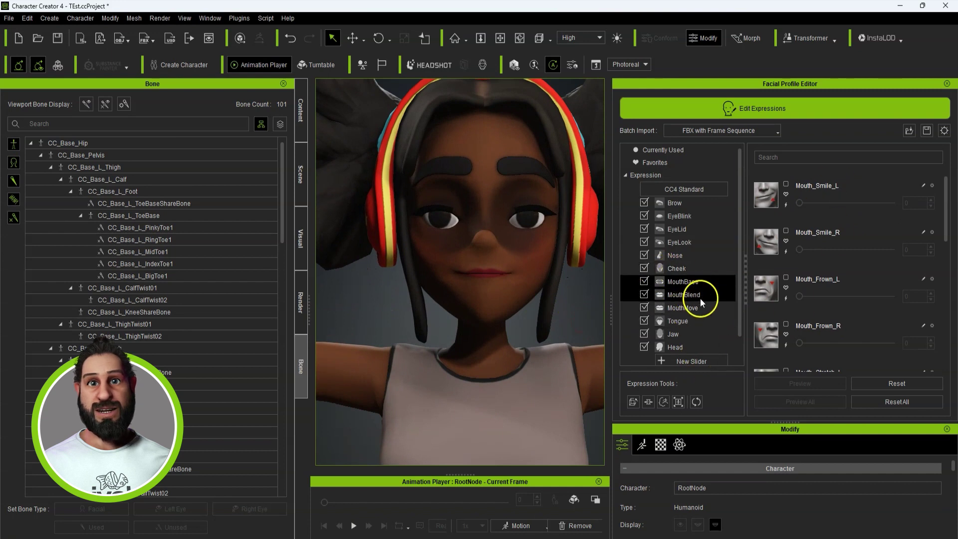
# Step: Show the MouthBase expressions, start Edit Mesh for Mouth_Smile_L, and soft-select the character's left mouth corner with an adjusted radius
pyautogui.click(700, 295)
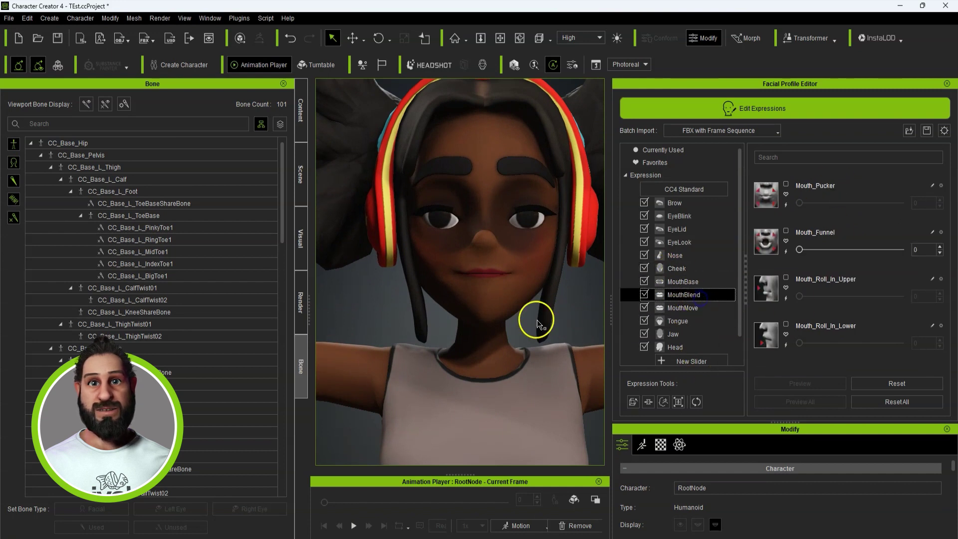
pyautogui.click(701, 282)
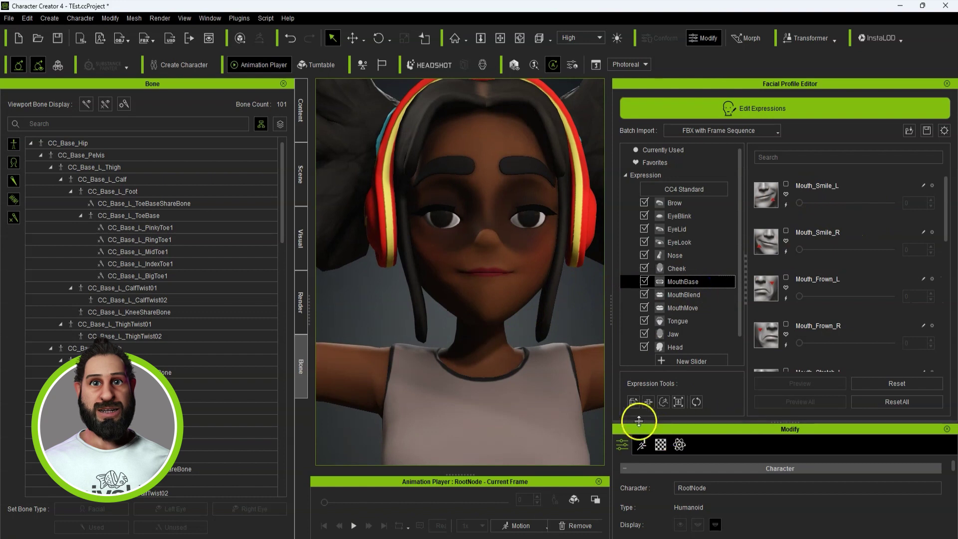
pyautogui.click(633, 402)
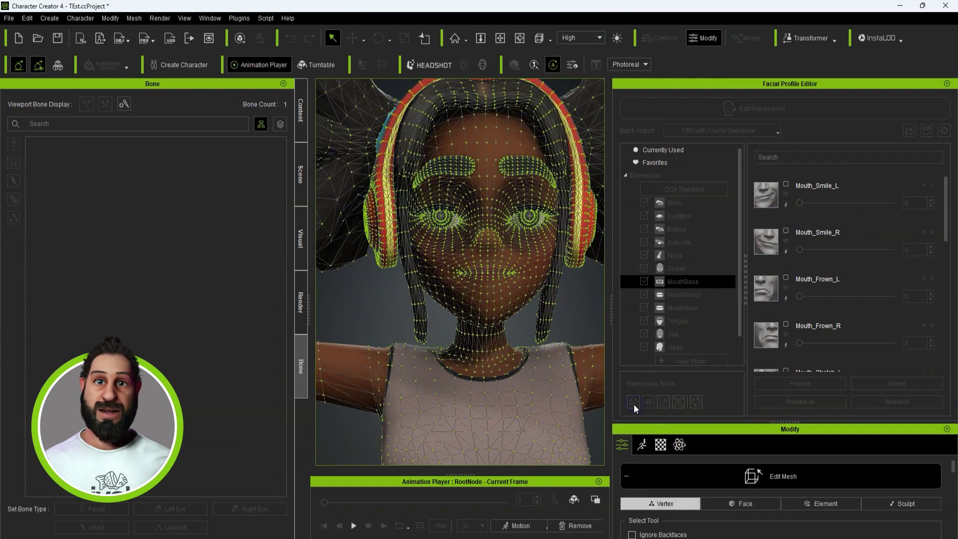
pyautogui.scroll(5, 517, 273)
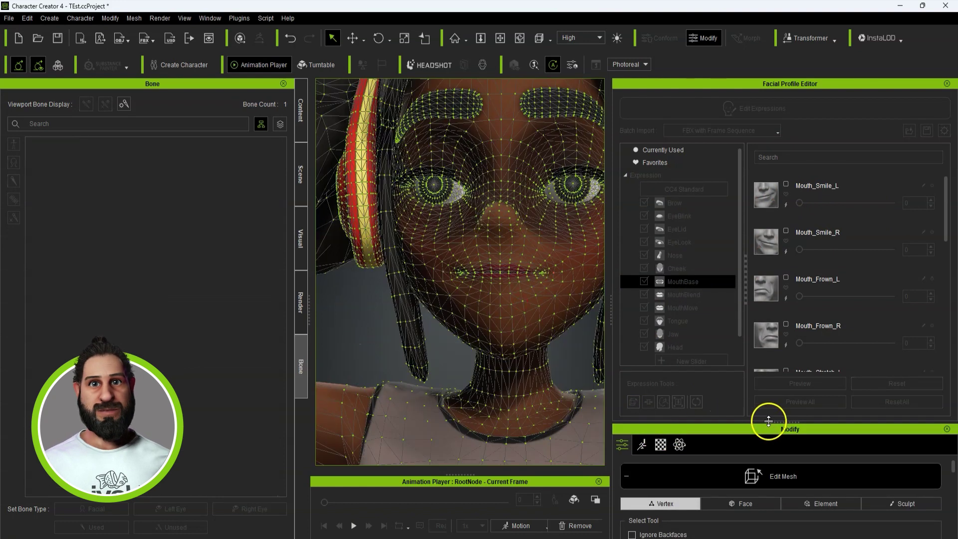
pyautogui.moveTo(781, 423); pyautogui.dragTo(781, 277)
pyautogui.scroll(-2, 644, 458)
pyautogui.press('b')
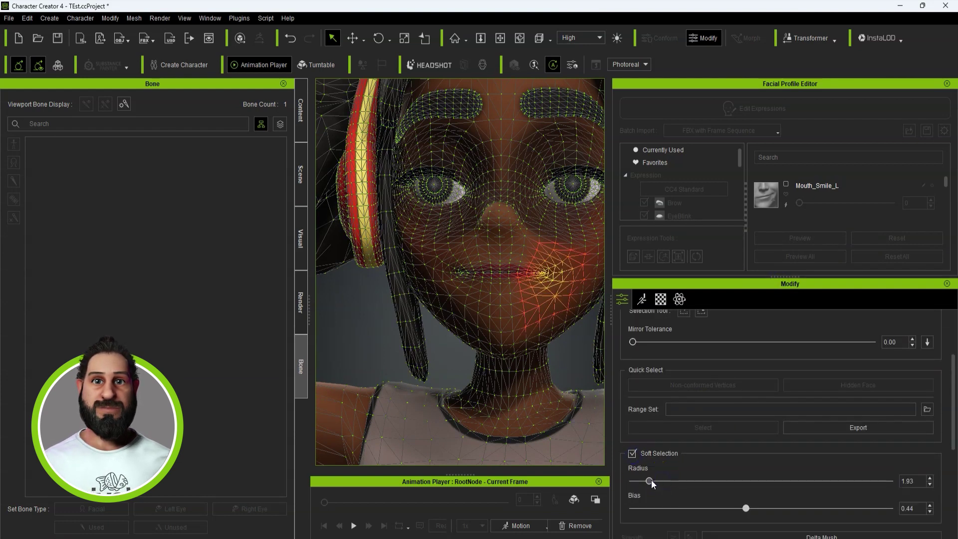
pyautogui.moveTo(650, 481); pyautogui.dragTo(660, 482)
# Step: Move the character's left mouth corner into a smile, reducing the soft selection radius and refining it from the side, and finish the mesh edit
pyautogui.click(352, 37)
pyautogui.moveTo(573, 254); pyautogui.dragTo(553, 258)
pyautogui.moveTo(563, 298); pyautogui.dragTo(256, 347, button='right')
pyautogui.moveTo(658, 481); pyautogui.dragTo(650, 482)
pyautogui.scroll(5, 514, 305)
pyautogui.moveTo(513, 305); pyautogui.dragTo(408, 293, button='middle')
pyautogui.click(529, 255)
pyautogui.moveTo(549, 243); pyautogui.dragTo(565, 242)
pyautogui.moveTo(432, 312); pyautogui.dragTo(526, 310, button='right')
pyautogui.scroll(-5, 526, 310)
pyautogui.scroll(3, 651, 361)
pyautogui.click(651, 362)
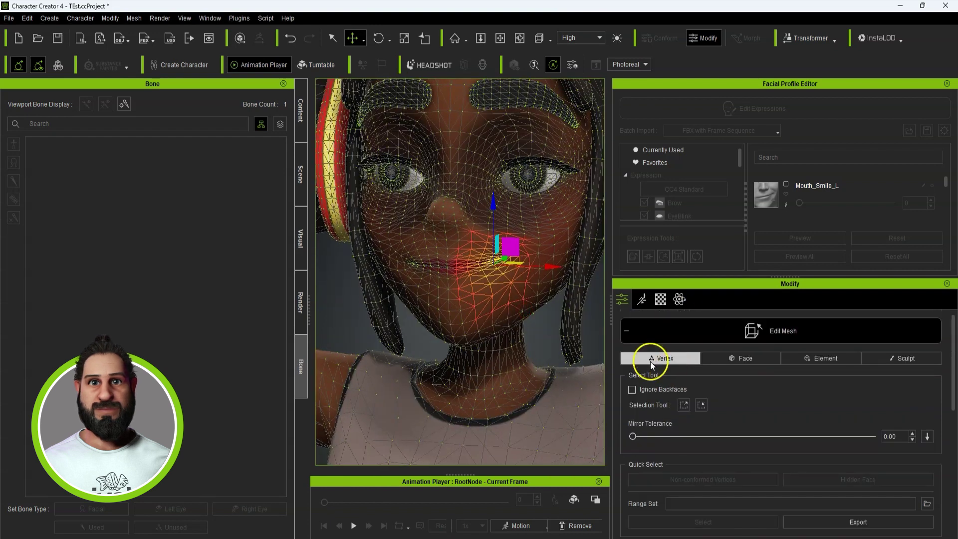
pyautogui.click(671, 333)
# Step: Test the Mouth_Smile_L expression through its range and leave it at 100
pyautogui.moveTo(433, 335); pyautogui.dragTo(469, 330, button='right')
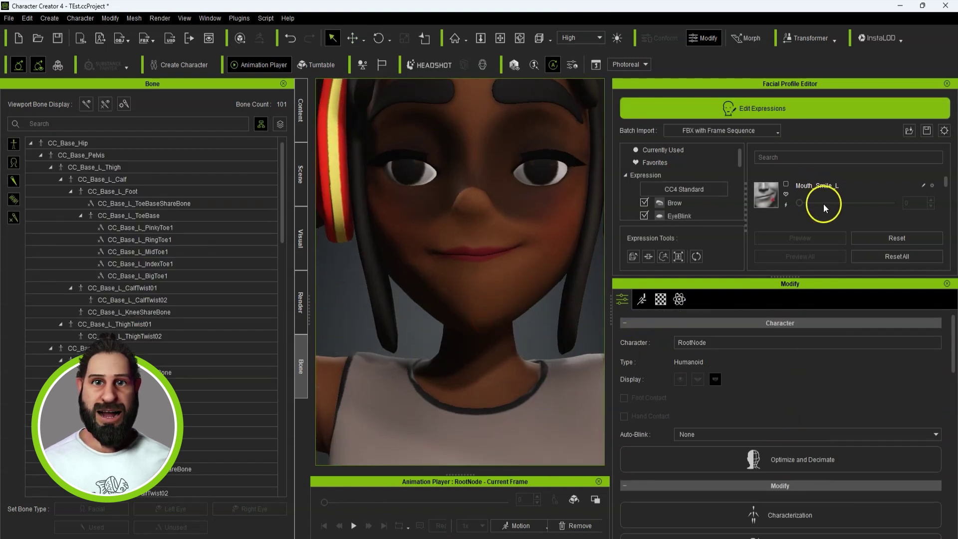
pyautogui.click(890, 206)
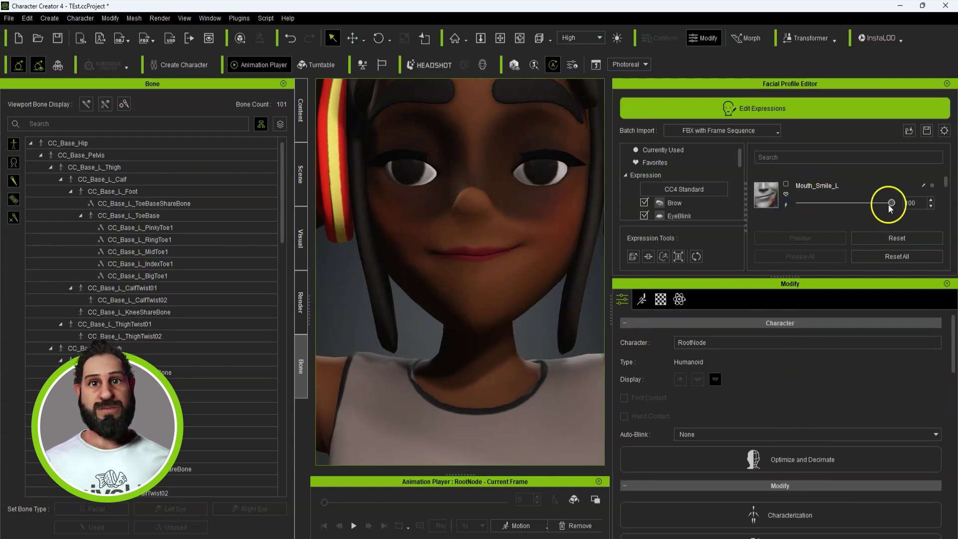
pyautogui.moveTo(721, 208); pyautogui.dragTo(951, 221)
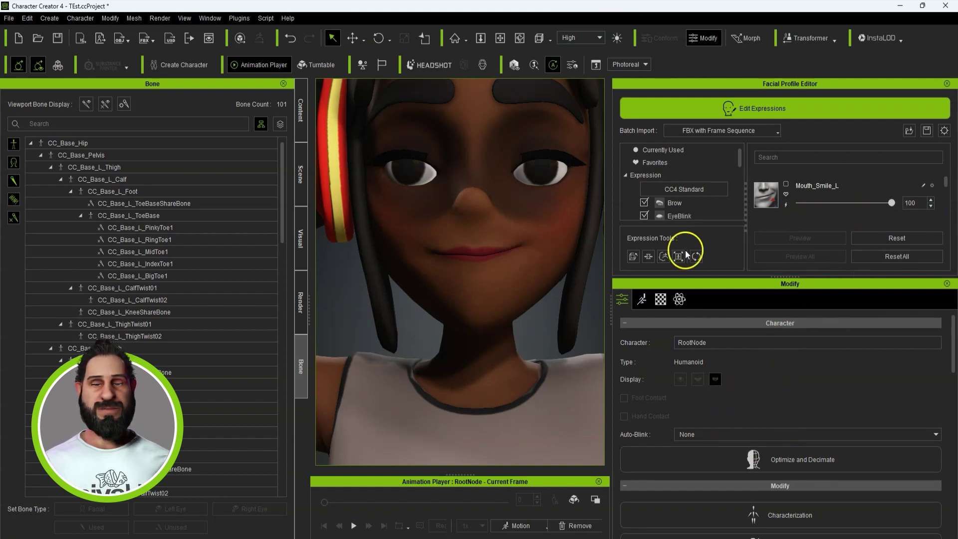
# Step: Restart Edit Mesh for Mouth_Smile_L, select the character's right mouth corner, and move it upward and back into the cheek
pyautogui.click(635, 256)
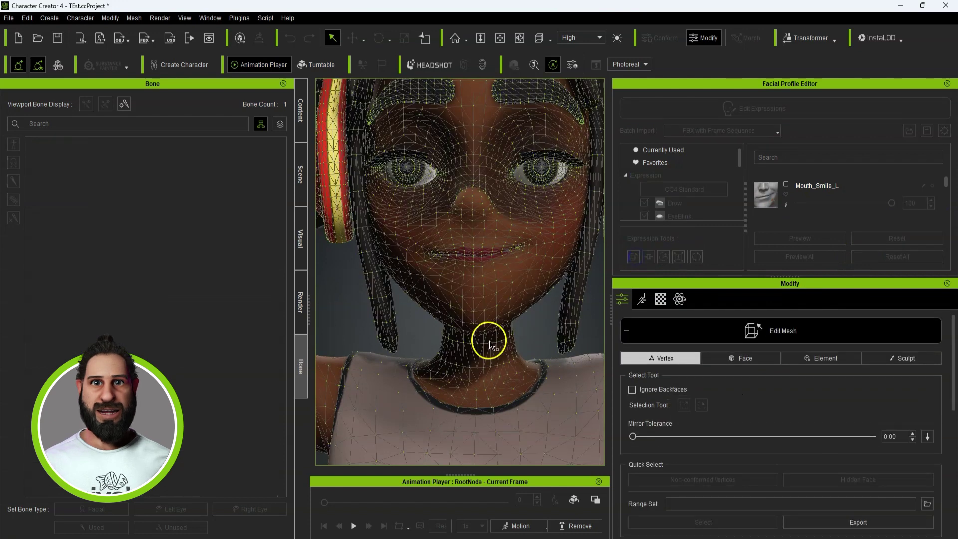
pyautogui.scroll(4, 509, 268)
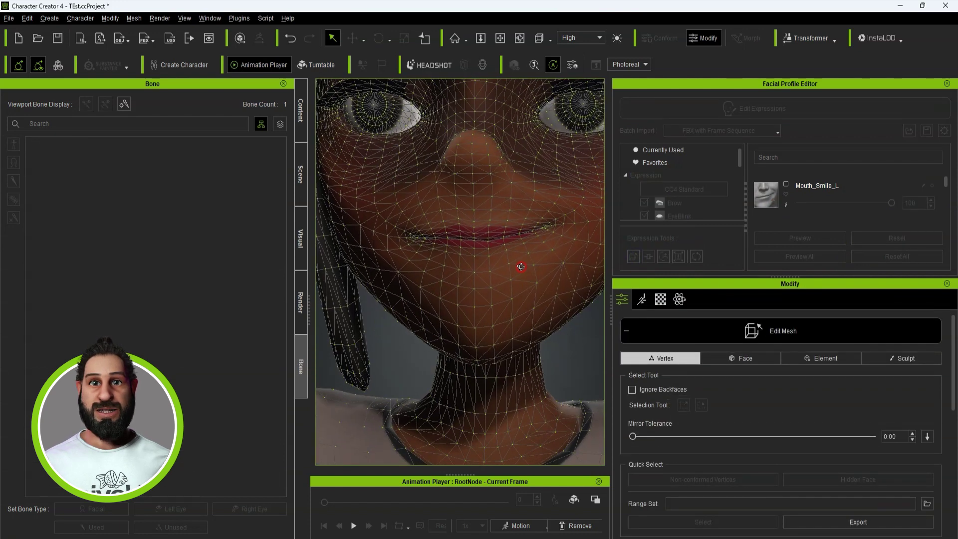
pyautogui.click(409, 236)
pyautogui.press('w')
pyautogui.moveTo(423, 222); pyautogui.dragTo(423, 215)
pyautogui.moveTo(382, 241); pyautogui.dragTo(499, 242, button='right')
pyautogui.moveTo(347, 230); pyautogui.dragTo(341, 231)
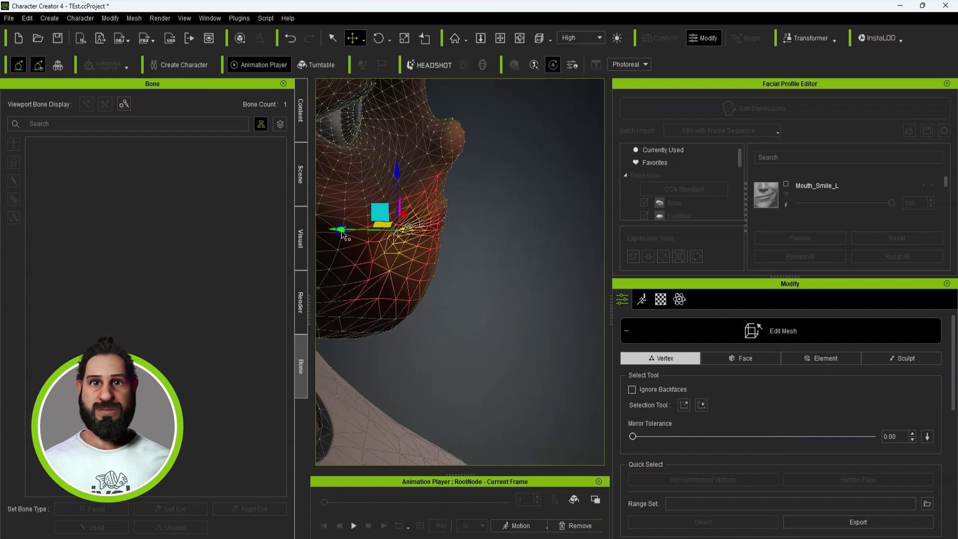
# Step: Enlarge the soft selection radius, refine the character's right mouth corner from several angles, and finish the mesh edit
pyautogui.moveTo(449, 249); pyautogui.dragTo(389, 250, button='right')
pyautogui.scroll(-3, 723, 473)
pyautogui.moveTo(651, 481); pyautogui.dragTo(658, 483)
pyautogui.moveTo(392, 231); pyautogui.dragTo(385, 218, button='right')
pyautogui.moveTo(385, 218); pyautogui.dragTo(381, 214)
pyautogui.moveTo(399, 219); pyautogui.dragTo(384, 220, button='right')
pyautogui.moveTo(400, 208); pyautogui.dragTo(404, 206)
pyautogui.moveTo(404, 205); pyautogui.dragTo(429, 225, button='right')
pyautogui.moveTo(479, 281); pyautogui.dragTo(528, 282)
pyautogui.scroll(3, 710, 450)
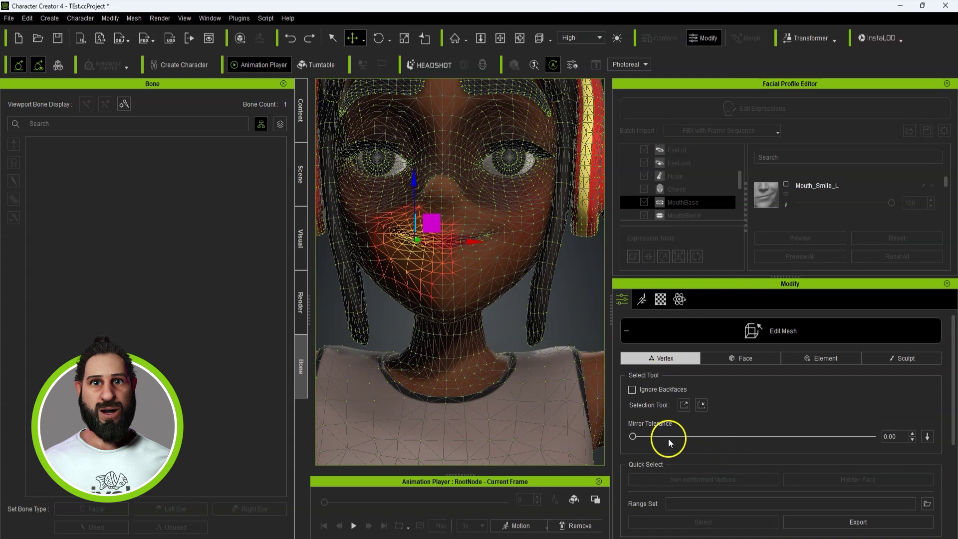
pyautogui.click(628, 331)
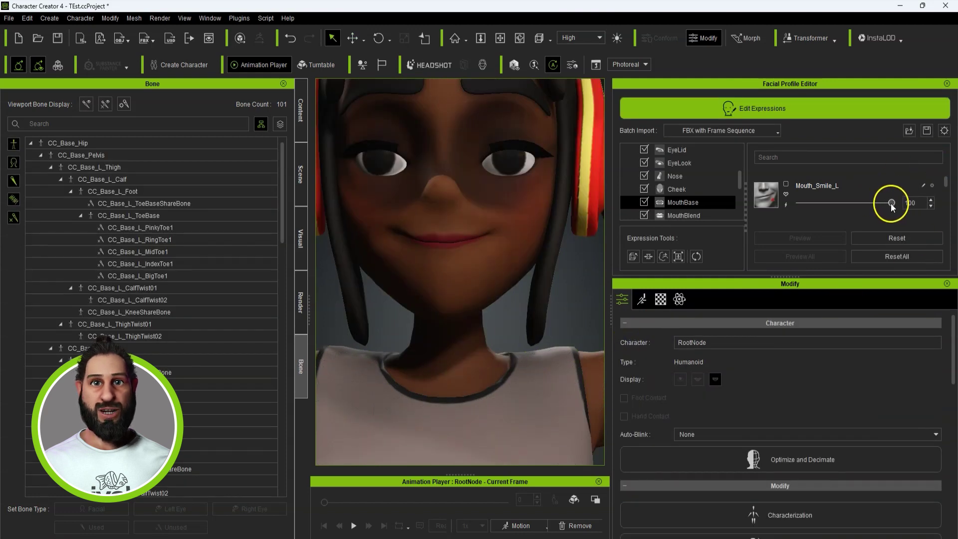
# Step: Test Mouth_Smile_L and Mouth_Smile_R together at 100, and return both expressions to 0
pyautogui.moveTo(854, 207); pyautogui.dragTo(693, 209)
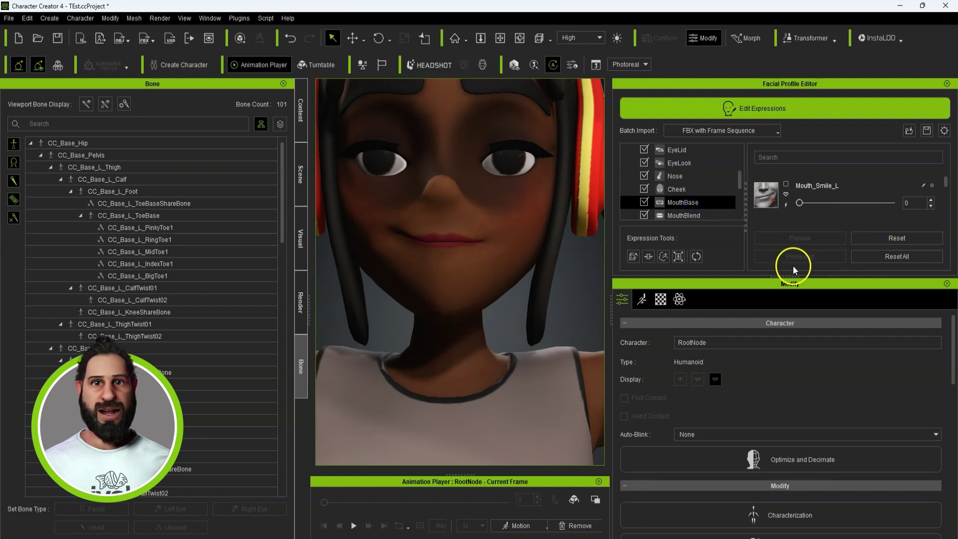
pyautogui.click(785, 276)
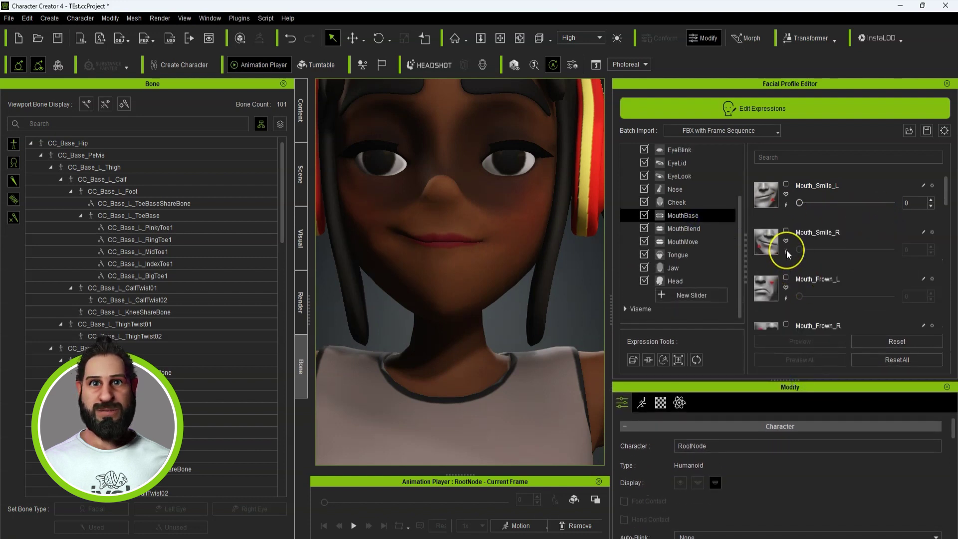
pyautogui.moveTo(799, 249); pyautogui.dragTo(875, 260)
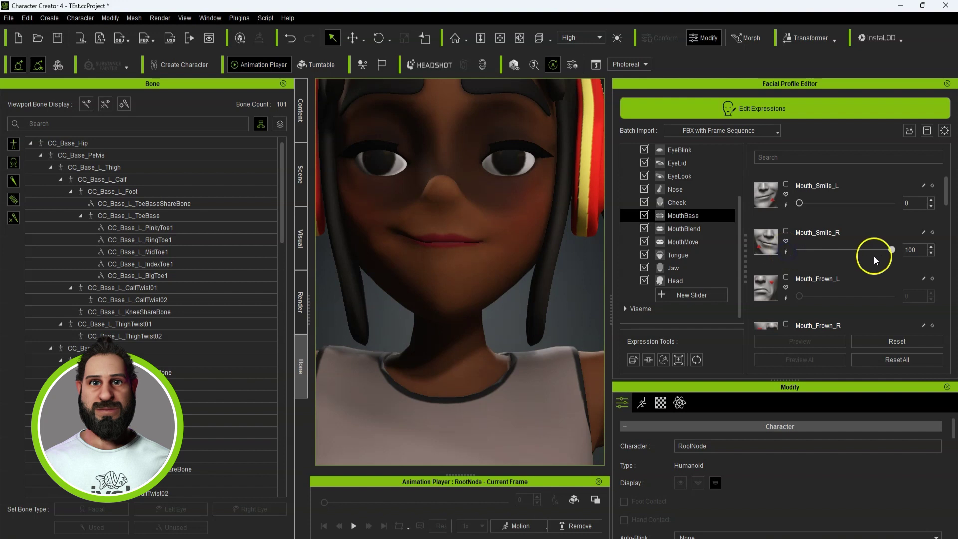
pyautogui.moveTo(800, 202); pyautogui.dragTo(894, 205)
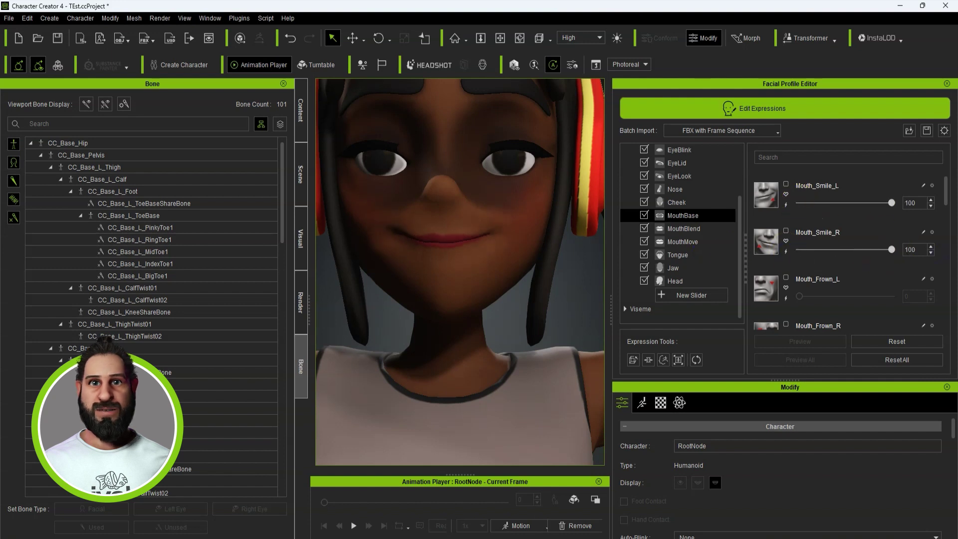
pyautogui.moveTo(892, 249); pyautogui.dragTo(595, 235)
pyautogui.scroll(-3, 442, 442)
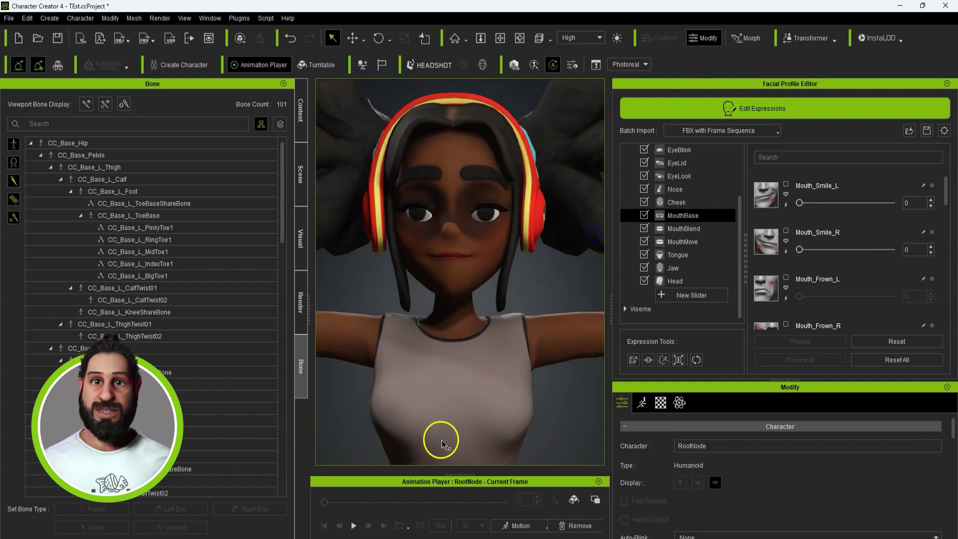
# Step: Turn off expression editing and load the Full Face facial rig calibration motion onto the character
pyautogui.click(759, 108)
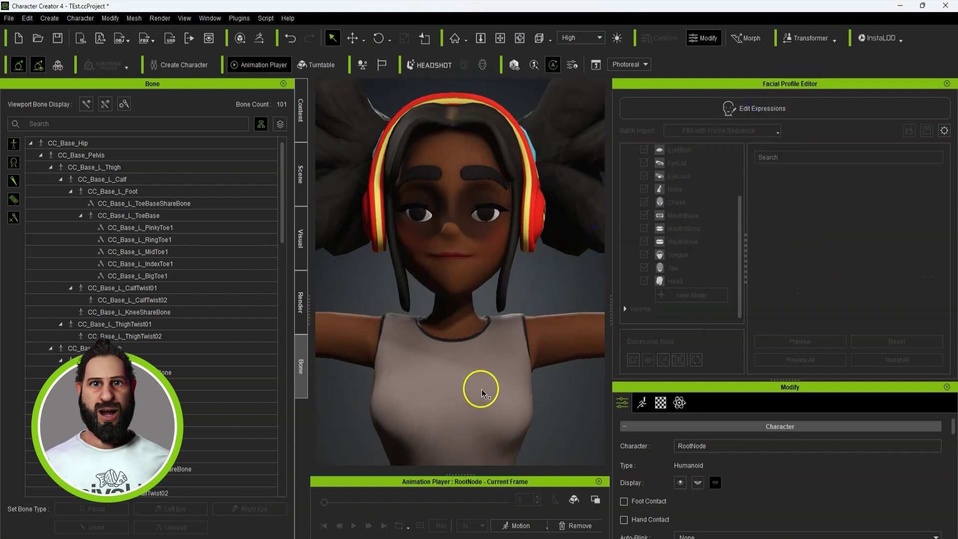
pyautogui.click(546, 528)
pyautogui.moveTo(554, 453)
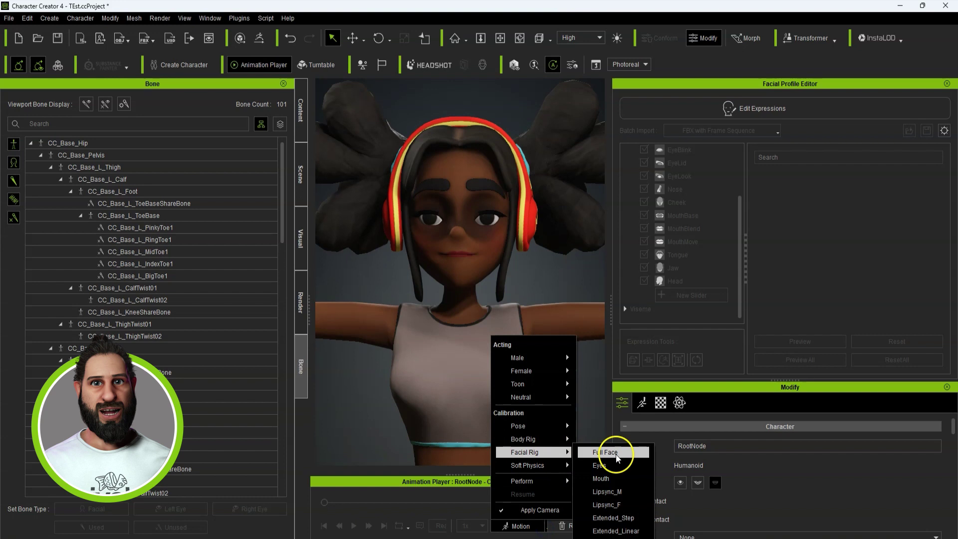
pyautogui.click(635, 452)
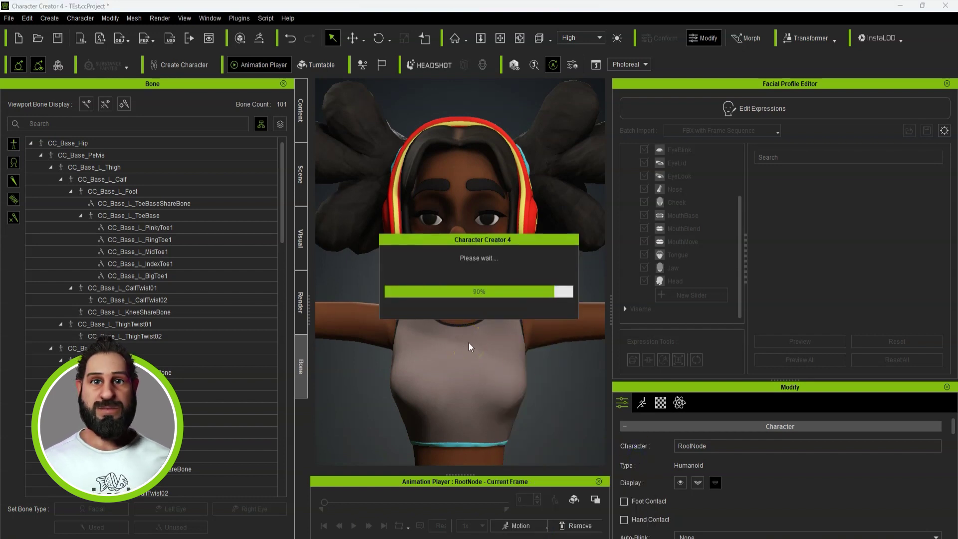
pyautogui.scroll(5, 494, 375)
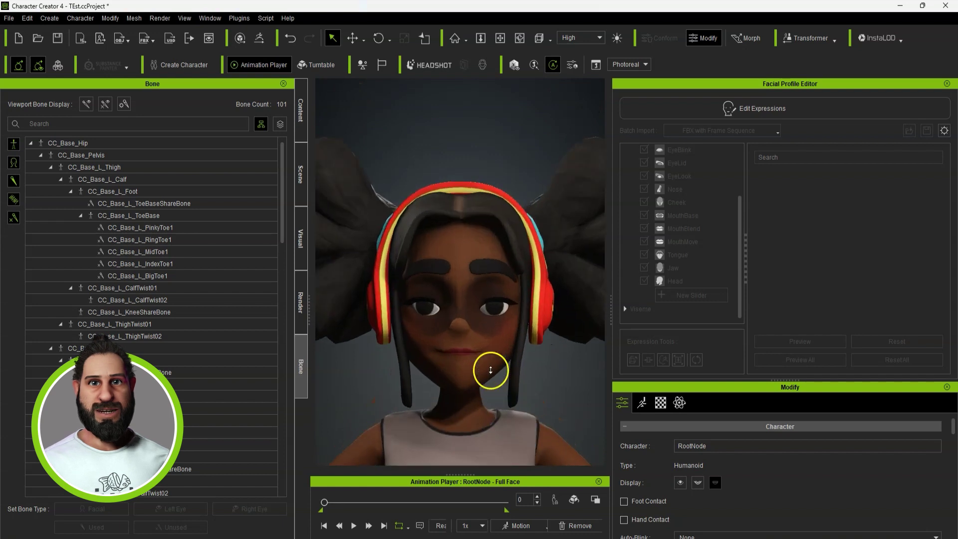
# Step: Play and scrub through the Full Face calibration motion, and return to frame 0
pyautogui.click(353, 525)
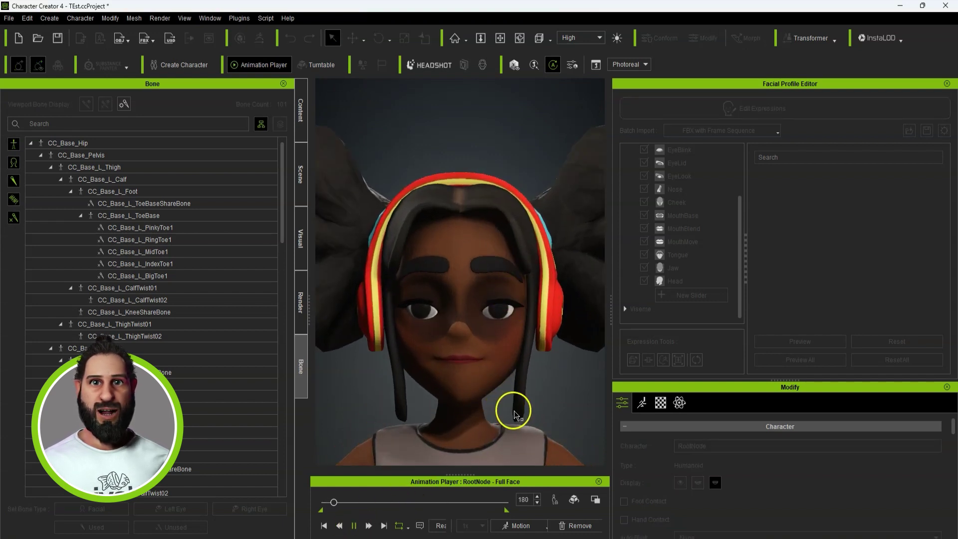
pyautogui.click(340, 502)
pyautogui.moveTo(392, 513); pyautogui.dragTo(323, 517)
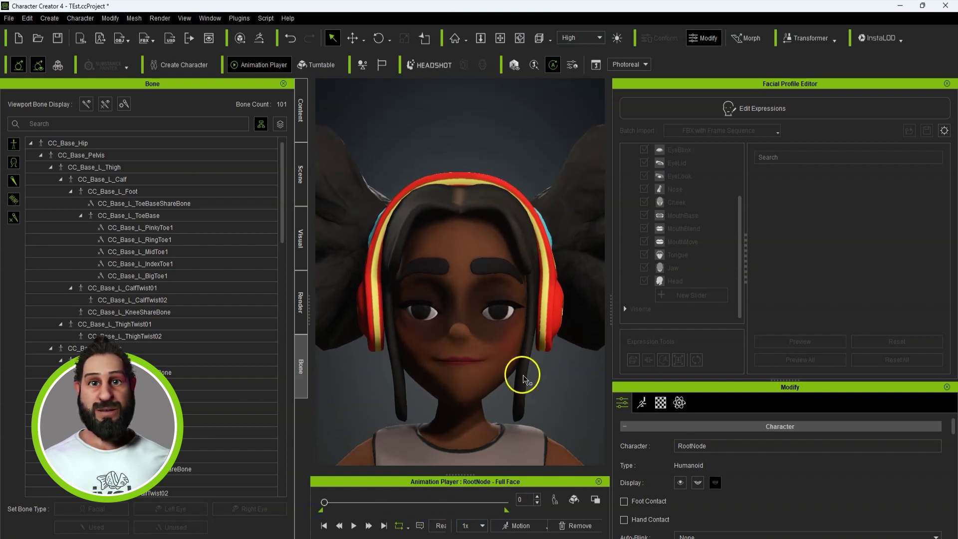
# Step: Turn on expression editing and display the character's Cheek expressions
pyautogui.moveTo(519, 375); pyautogui.dragTo(515, 266, button='middle')
pyautogui.scroll(-3, 515, 266)
pyautogui.moveTo(560, 269); pyautogui.dragTo(533, 282, button='right')
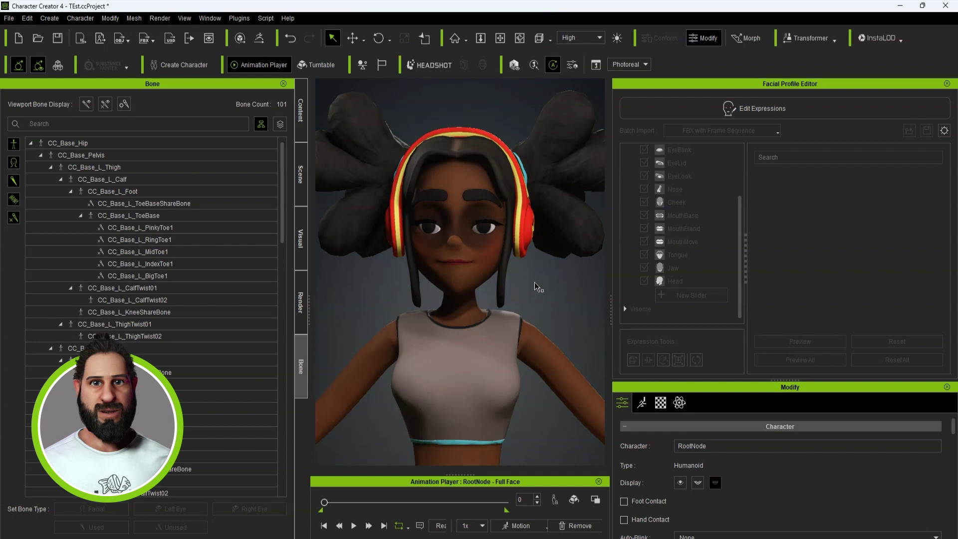
pyautogui.scroll(3, 554, 290)
pyautogui.moveTo(544, 293); pyautogui.dragTo(521, 306, button='right')
pyautogui.scroll(-2, 541, 307)
pyautogui.click(772, 103)
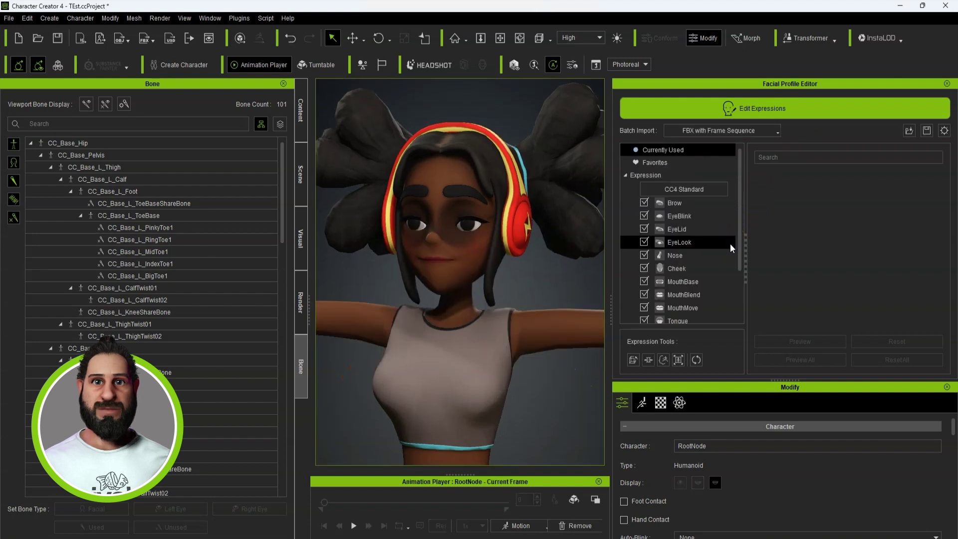
pyautogui.click(729, 243)
pyautogui.click(691, 269)
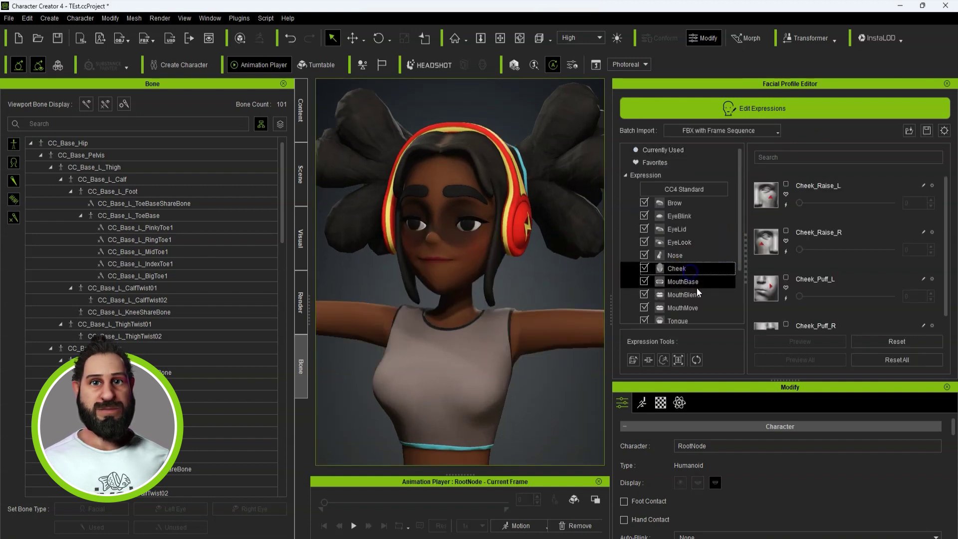
# Step: Review the MouthBase and MouthBlend expression sets, including Mouth_Funnel, and turn off expression editing
pyautogui.scroll(-2, 700, 290)
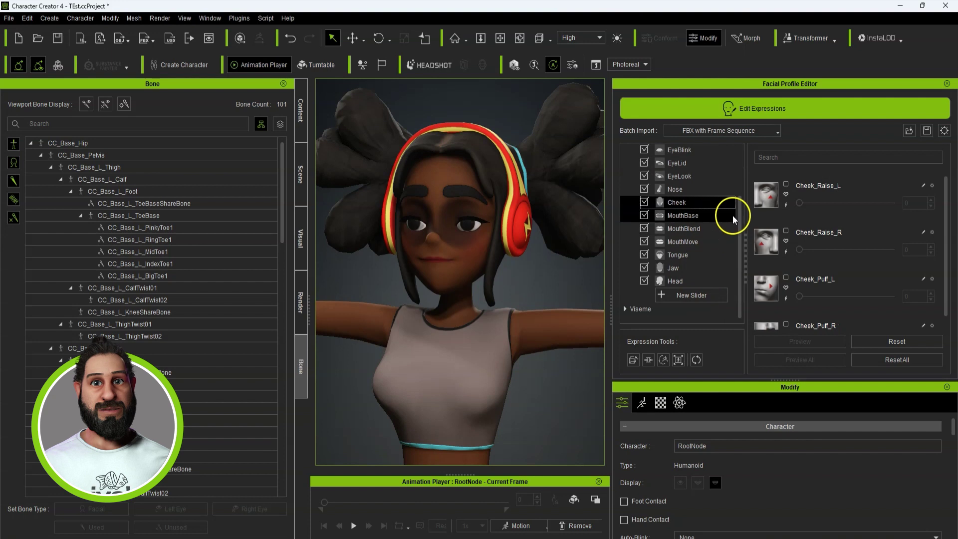
pyautogui.scroll(-1, 799, 239)
pyautogui.click(714, 215)
pyautogui.click(713, 229)
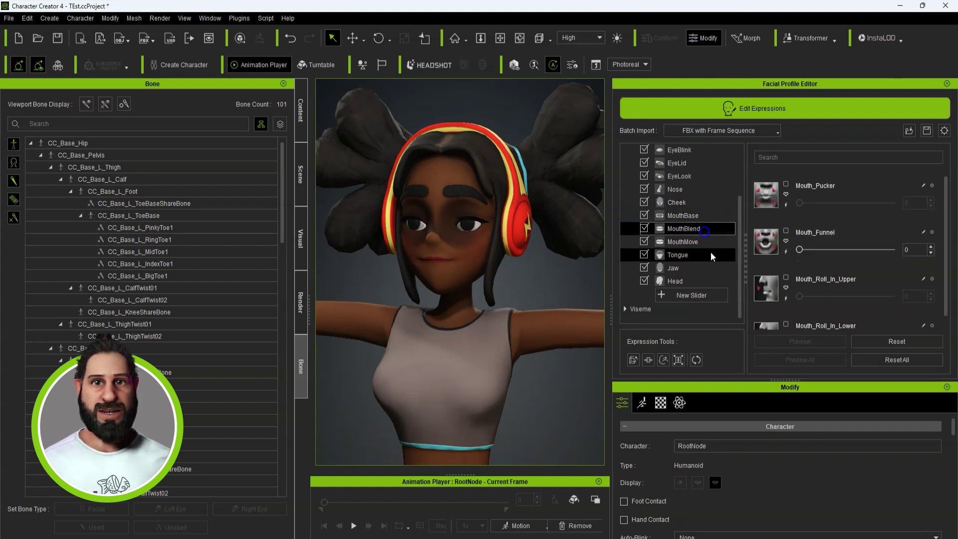
pyautogui.scroll(-1, 777, 243)
pyautogui.scroll(1, 838, 295)
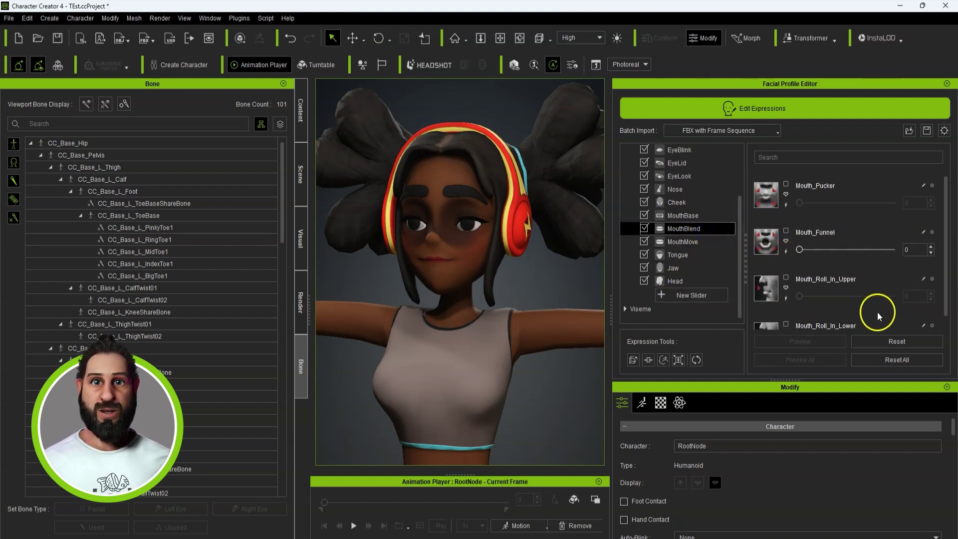
pyautogui.click(800, 250)
pyautogui.click(729, 219)
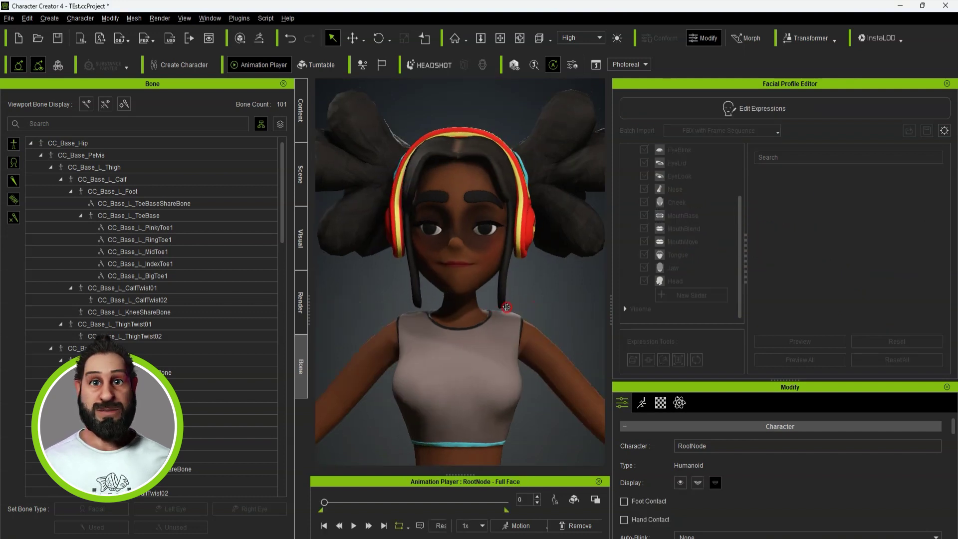
pyautogui.moveTo(506, 307); pyautogui.dragTo(479, 308, button='right')
pyautogui.scroll(-3, 478, 308)
pyautogui.moveTo(456, 313); pyautogui.dragTo(477, 314, button='middle')
pyautogui.moveTo(477, 313); pyautogui.dragTo(496, 300, button='right')
pyautogui.moveTo(516, 346); pyautogui.dragTo(509, 298, button='middle')
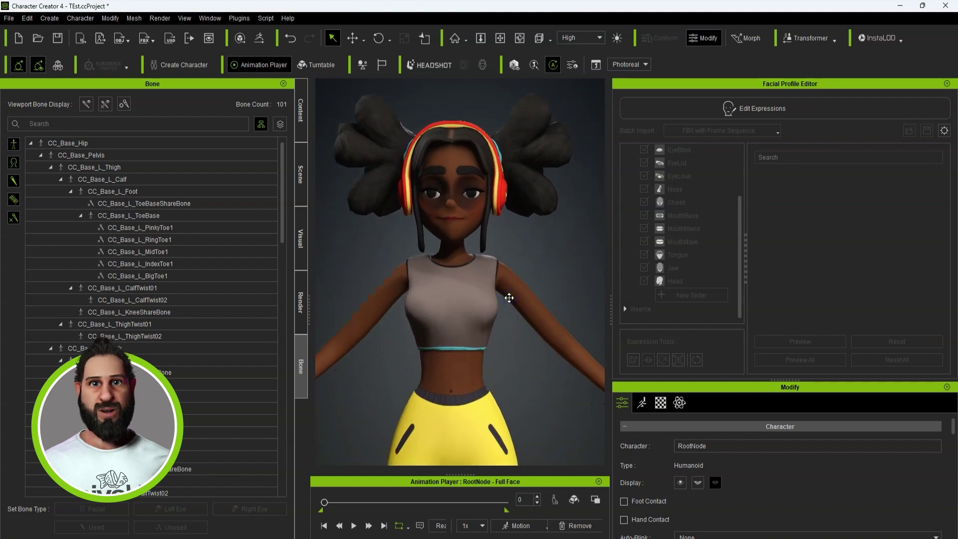